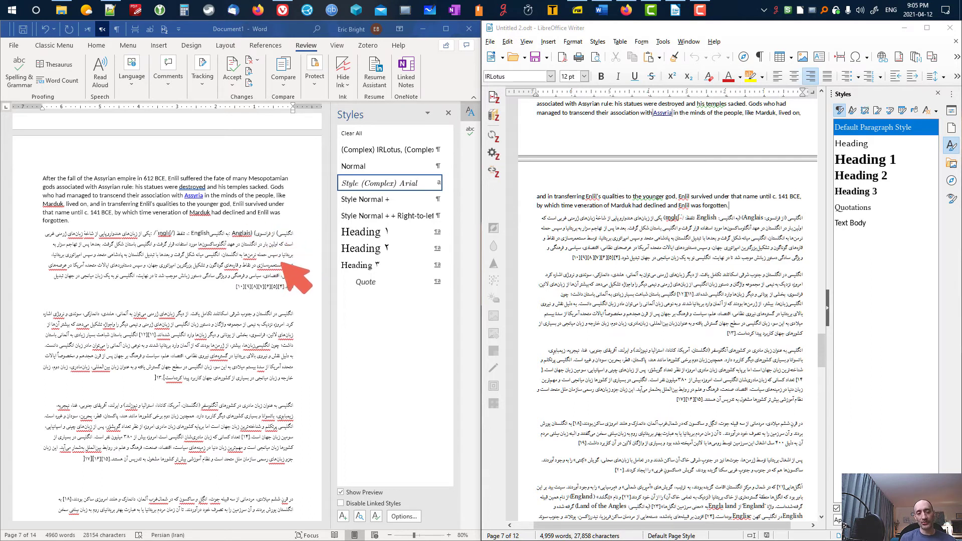
- Mark the parentheses around "Anglais" and the closing reference brackets of the Persian paragraphs in the Word document, and clear the marks
{"action": "mouse_move", "coordinate": [277, 225]}
{"action": "left_mouse_down"}
{"action": "mouse_move", "coordinate": [270, 238]}
{"action": "mouse_move", "coordinate": [273, 224]}
{"action": "mouse_move", "coordinate": [252, 227]}
{"action": "left_mouse_up"}
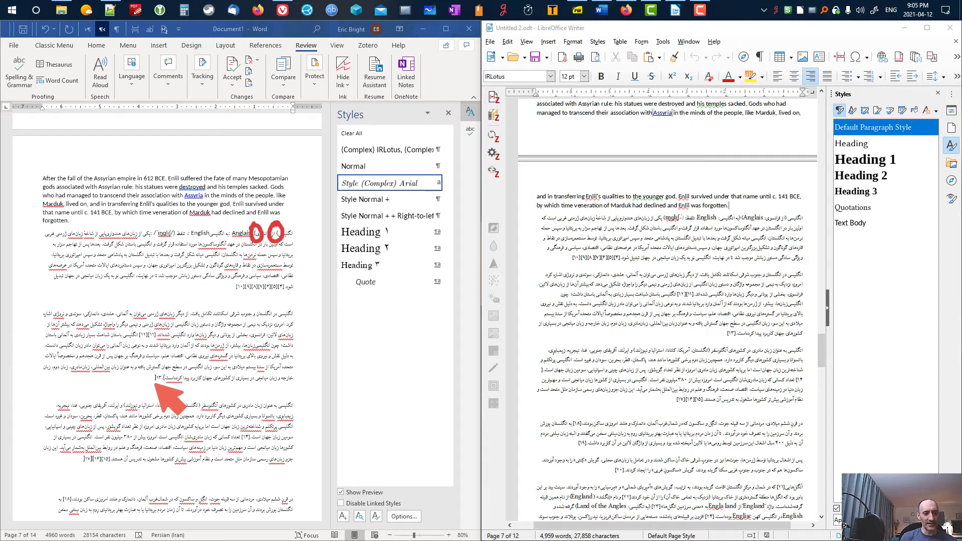
{"action": "left_click_drag", "start_coordinate": [150, 383], "coordinate": [161, 383]}
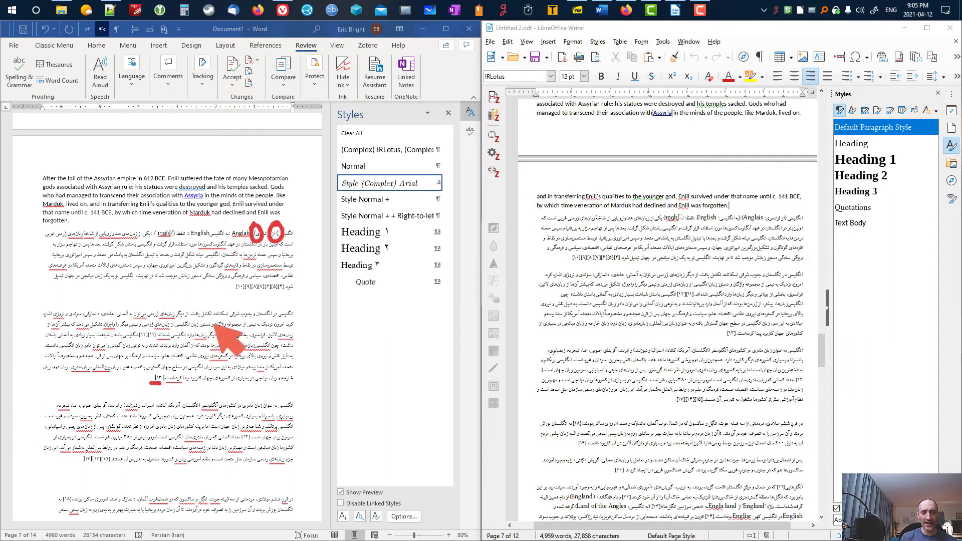
{"action": "left_click_drag", "start_coordinate": [82, 464], "coordinate": [90, 464]}
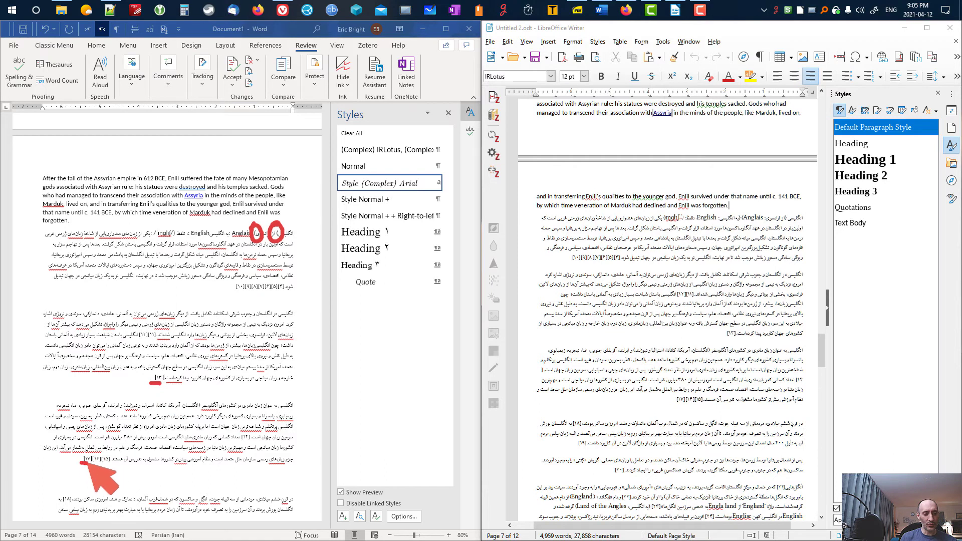
{"action": "left_click_drag", "start_coordinate": [234, 291], "coordinate": [250, 292]}
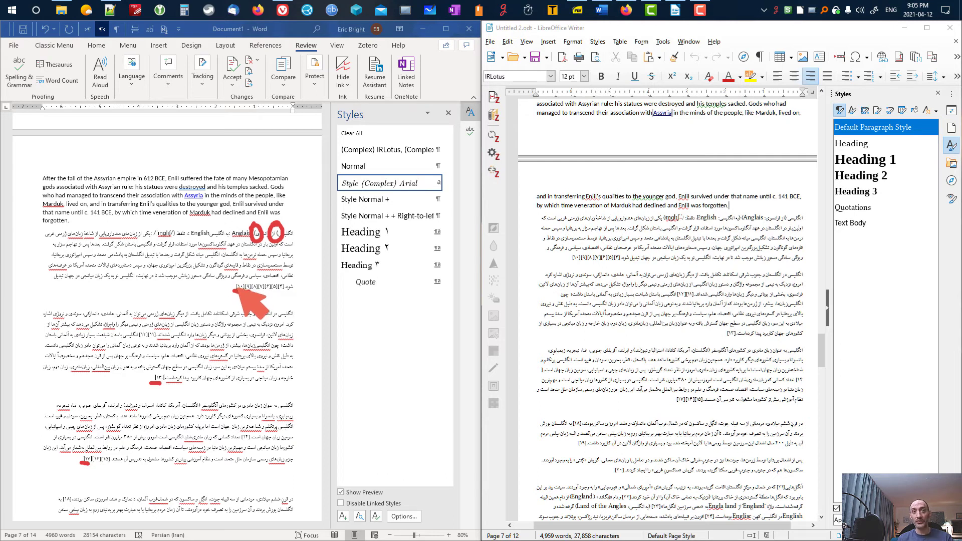
{"action": "mouse_move", "coordinate": [158, 380]}
{"action": "left_mouse_down"}
{"action": "mouse_move", "coordinate": [146, 391]}
{"action": "mouse_move", "coordinate": [153, 364]}
{"action": "mouse_move", "coordinate": [161, 384]}
{"action": "left_mouse_up"}
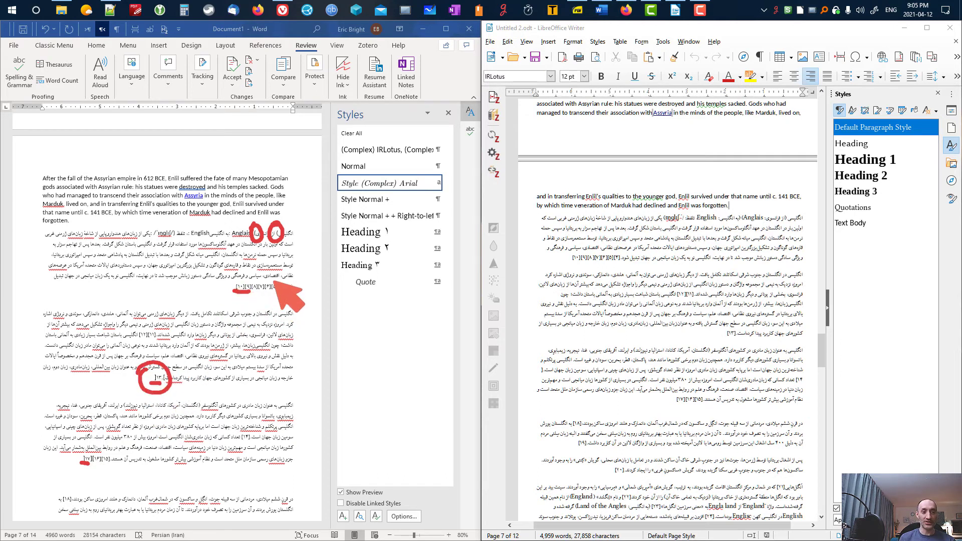
{"action": "key", "text": "Delete"}
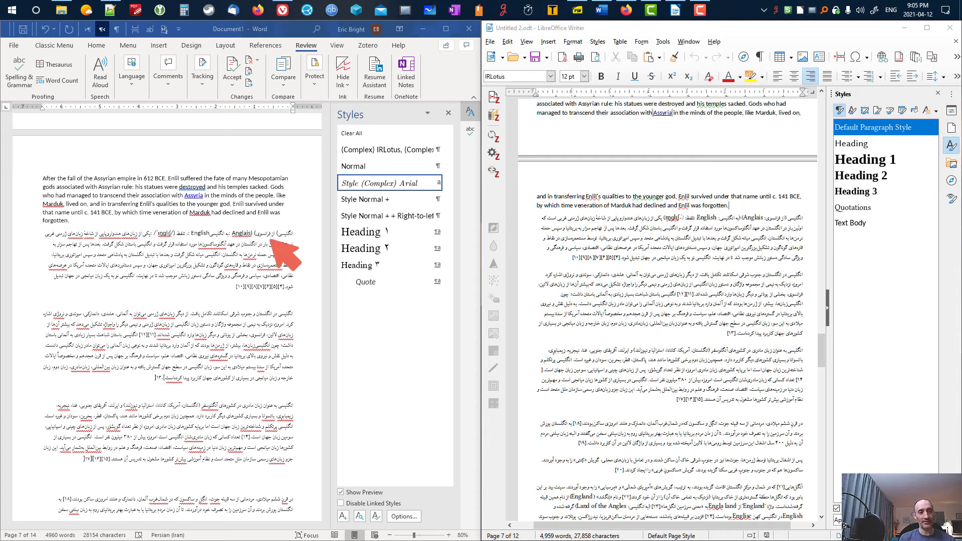
- Mark the parentheses and closing reference brackets of the same Persian paragraphs in the Writer document for comparison, and clear the marks
{"action": "left_click_drag", "start_coordinate": [275, 239], "coordinate": [262, 238]}
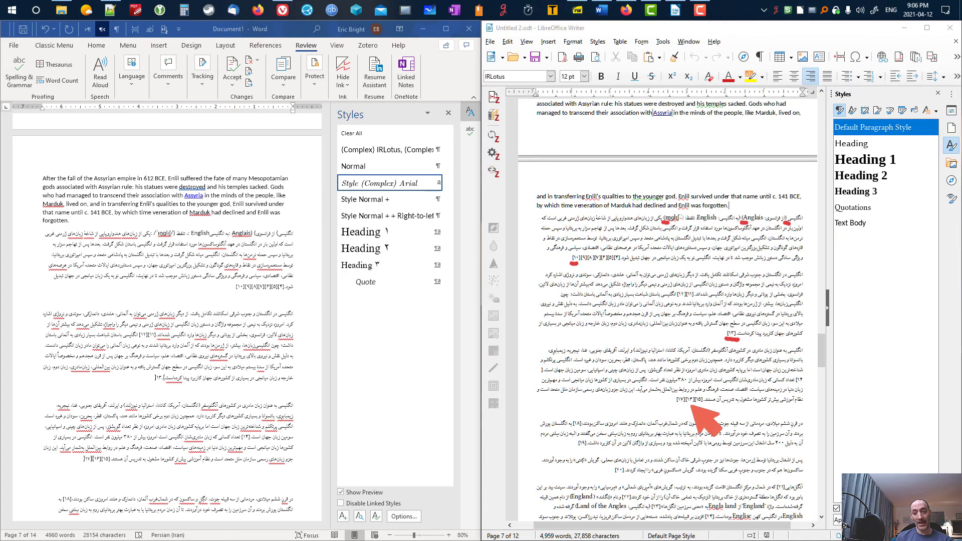
{"action": "left_click_drag", "start_coordinate": [687, 404], "coordinate": [676, 404]}
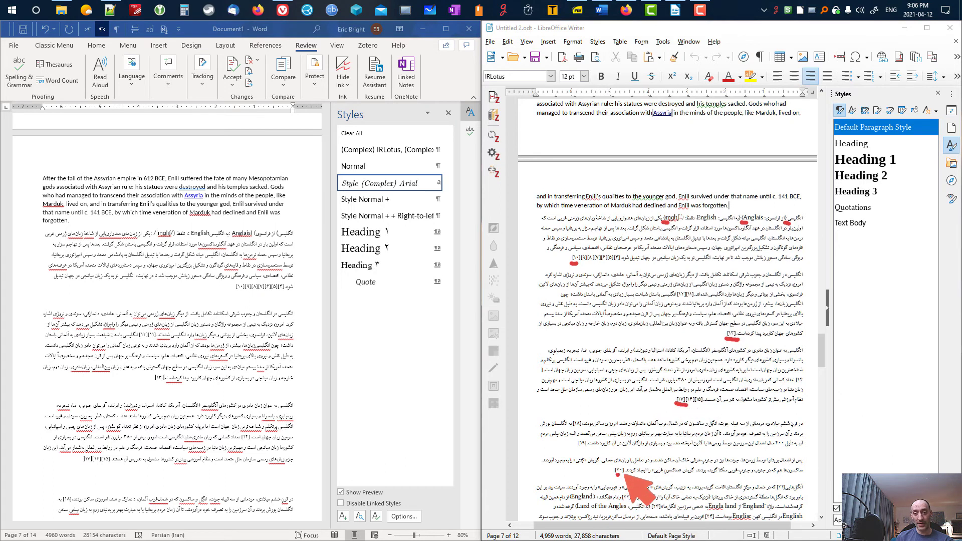
{"action": "left_click_drag", "start_coordinate": [576, 450], "coordinate": [588, 450]}
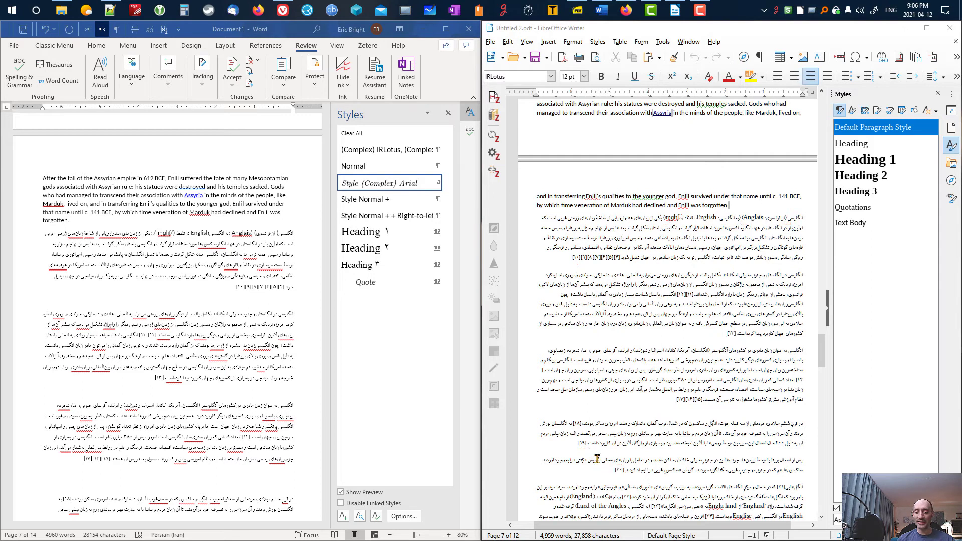
- Locate the Old English paragraph in both documents; in Word, underline "Will you give me your jacket, good man?" and label it LTR within the RTL paragraph
{"action": "left_click_drag", "start_coordinate": [821, 353], "coordinate": [822, 385]}
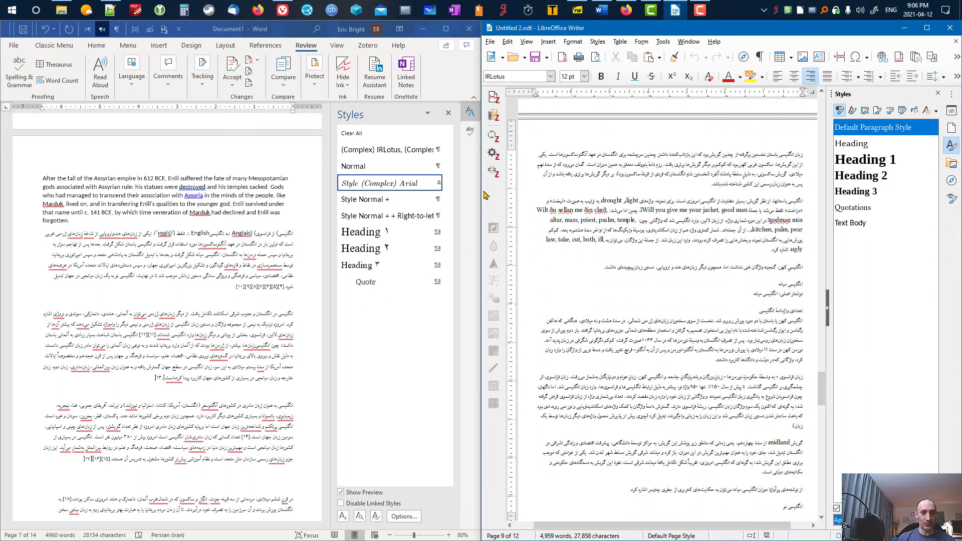
{"action": "left_click", "coordinate": [380, 291]}
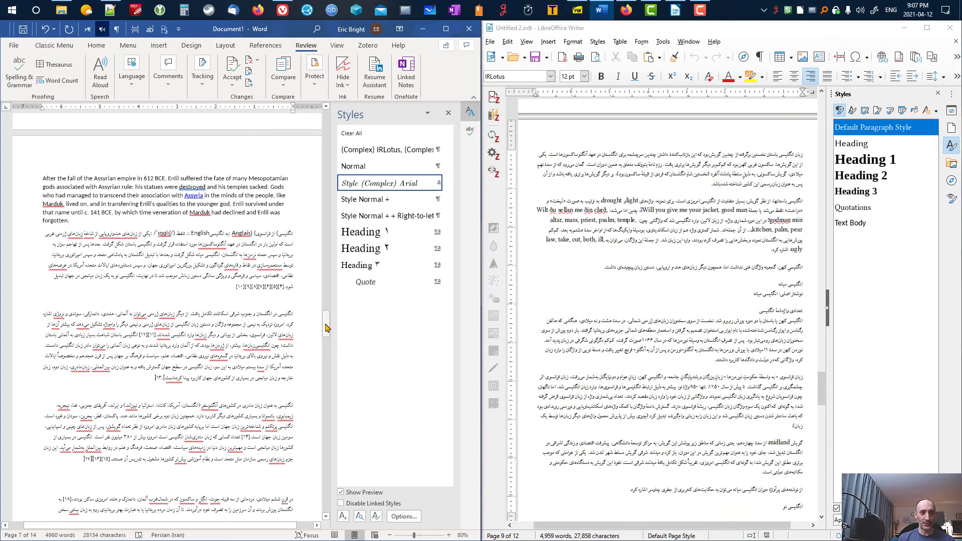
{"action": "left_click_drag", "start_coordinate": [326, 324], "coordinate": [330, 376]}
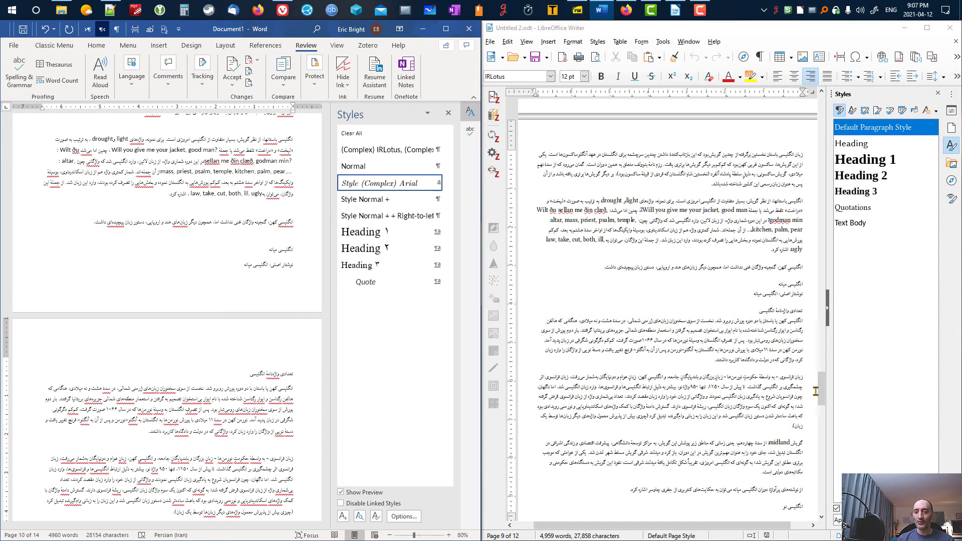
{"action": "left_click_drag", "start_coordinate": [820, 390], "coordinate": [820, 397]}
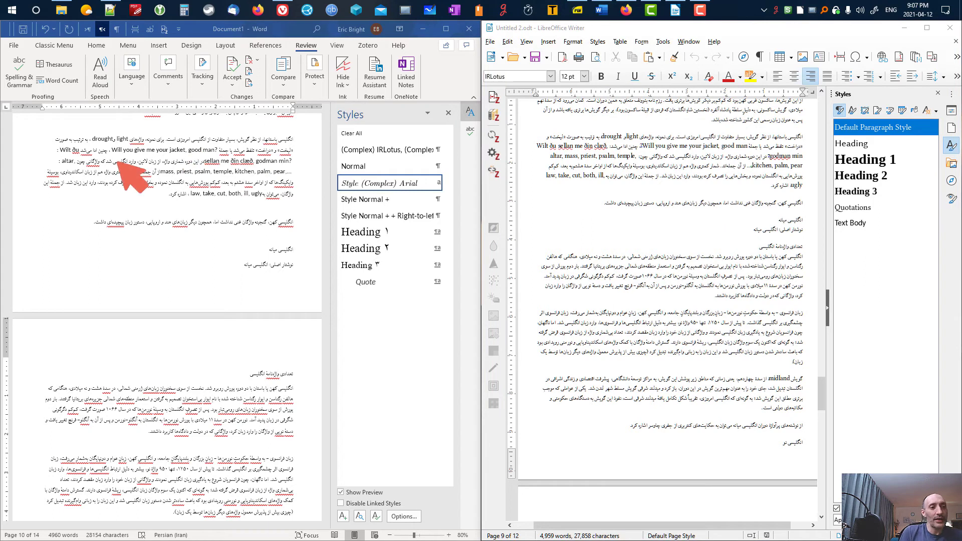
{"action": "left_click_drag", "start_coordinate": [125, 156], "coordinate": [218, 156]}
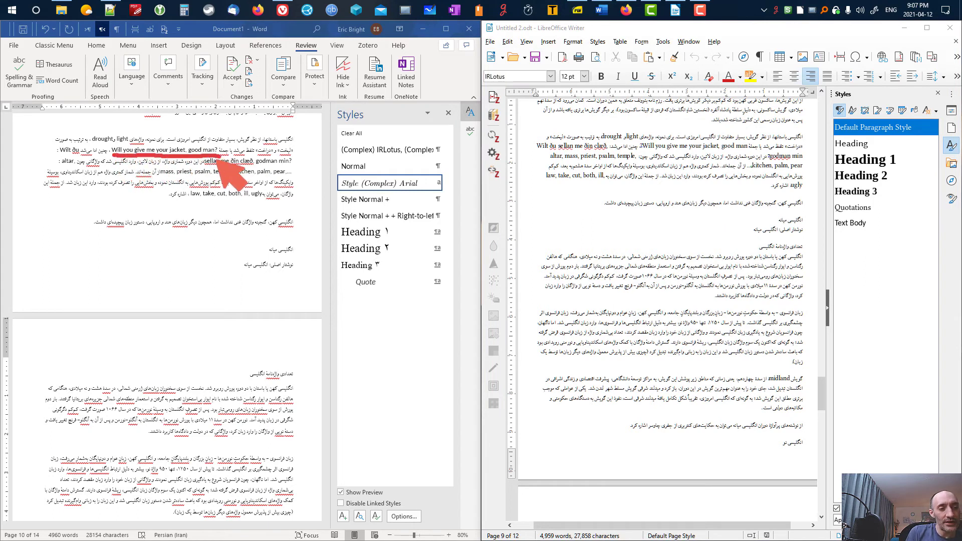
{"action": "mouse_move", "coordinate": [55, 131]}
{"action": "left_mouse_down"}
{"action": "mouse_move", "coordinate": [27, 159]}
{"action": "mouse_move", "coordinate": [58, 198]}
{"action": "mouse_move", "coordinate": [27, 221]}
{"action": "mouse_move", "coordinate": [39, 202]}
{"action": "mouse_move", "coordinate": [61, 220]}
{"action": "left_mouse_up"}
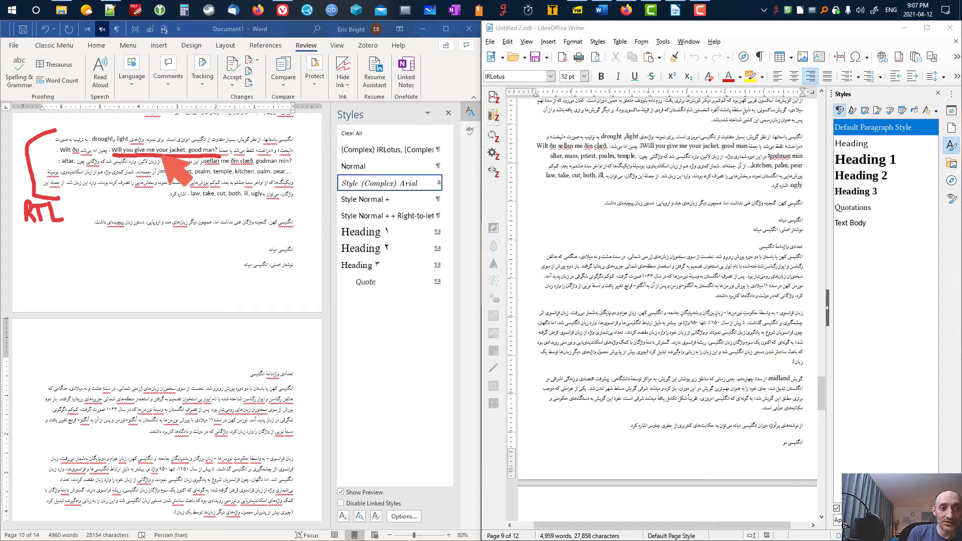
{"action": "mouse_move", "coordinate": [149, 162]}
{"action": "left_mouse_down"}
{"action": "mouse_move", "coordinate": [156, 175]}
{"action": "mouse_move", "coordinate": [193, 162]}
{"action": "left_mouse_up"}
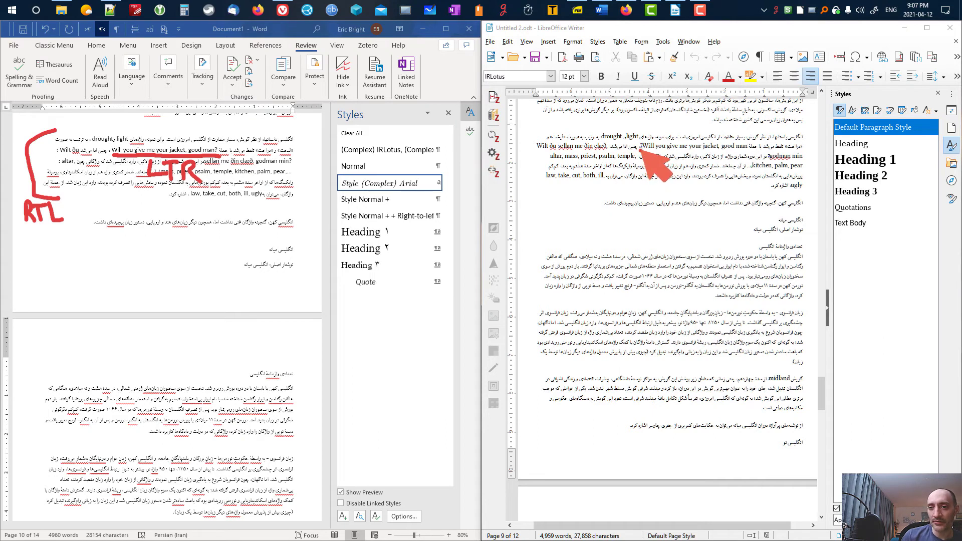
- Underline the same English question in Writer, circle its question mark and the Default Paragraph Style area, and clear all marks
{"action": "left_click_drag", "start_coordinate": [641, 148], "coordinate": [741, 150]}
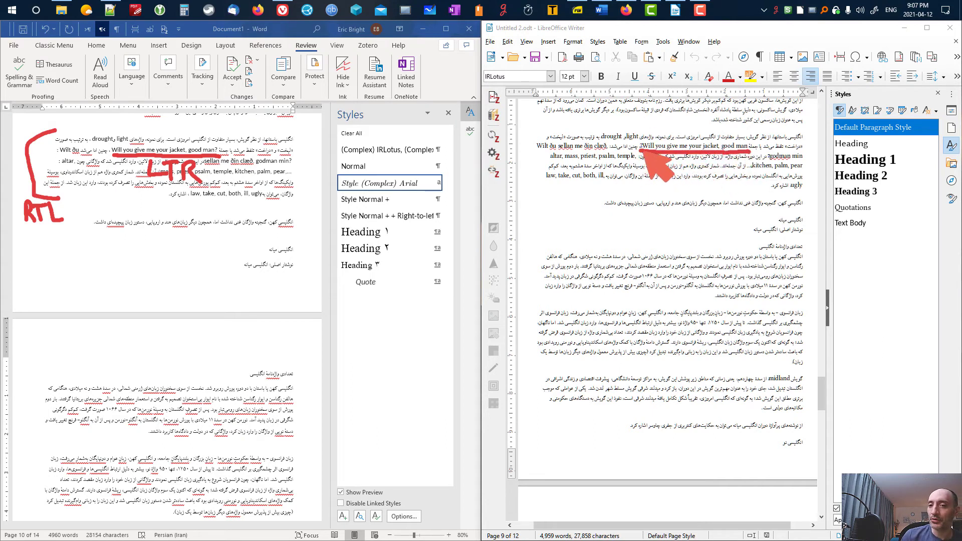
{"action": "mouse_move", "coordinate": [640, 142]}
{"action": "left_mouse_down"}
{"action": "mouse_move", "coordinate": [642, 151]}
{"action": "mouse_move", "coordinate": [641, 141]}
{"action": "left_mouse_up"}
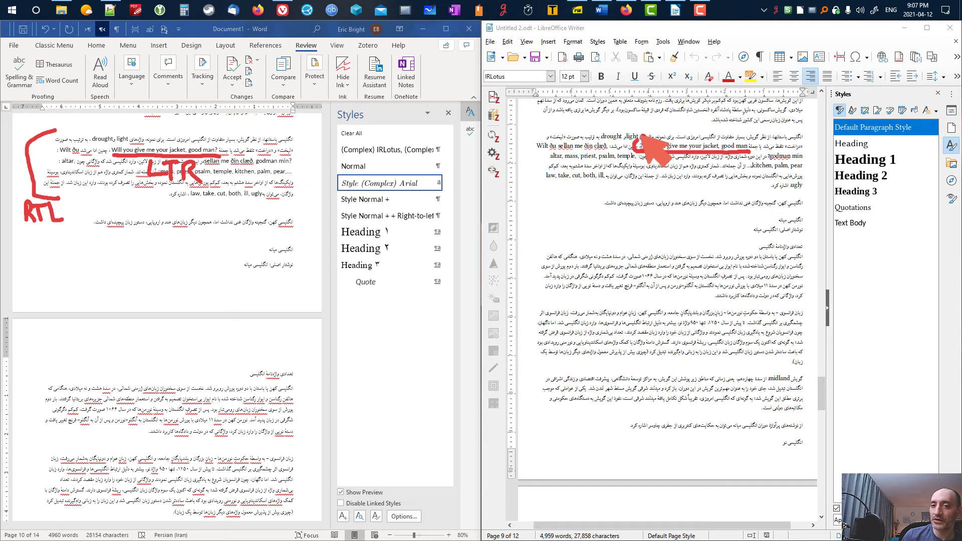
{"action": "mouse_move", "coordinate": [213, 141]}
{"action": "left_mouse_down"}
{"action": "mouse_move", "coordinate": [223, 154]}
{"action": "mouse_move", "coordinate": [215, 142]}
{"action": "left_mouse_up"}
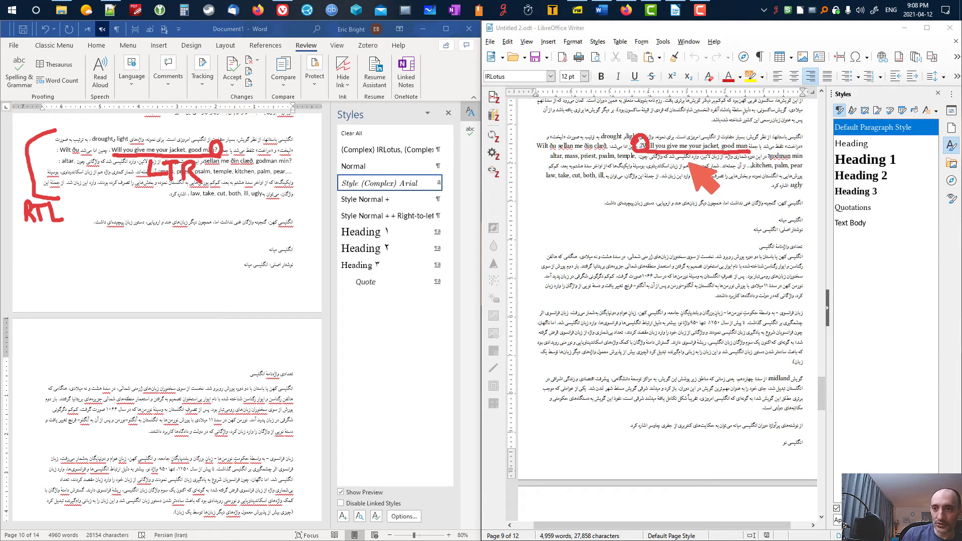
{"action": "mouse_move", "coordinate": [846, 101]}
{"action": "left_mouse_down"}
{"action": "mouse_move", "coordinate": [818, 118]}
{"action": "mouse_move", "coordinate": [833, 146]}
{"action": "mouse_move", "coordinate": [917, 109]}
{"action": "mouse_move", "coordinate": [846, 90]}
{"action": "mouse_move", "coordinate": [850, 109]}
{"action": "left_mouse_up"}
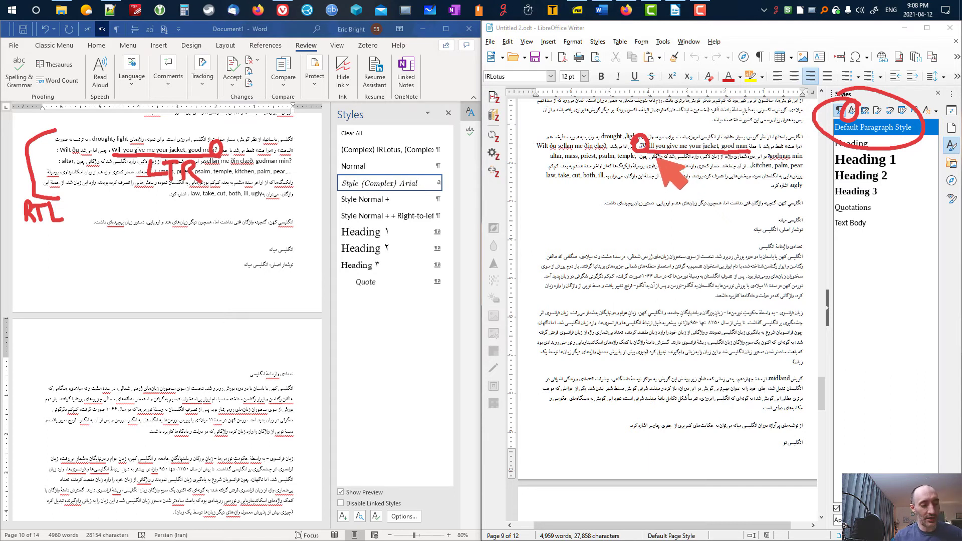
{"action": "key", "text": "e"}
{"action": "key", "text": "Escape"}
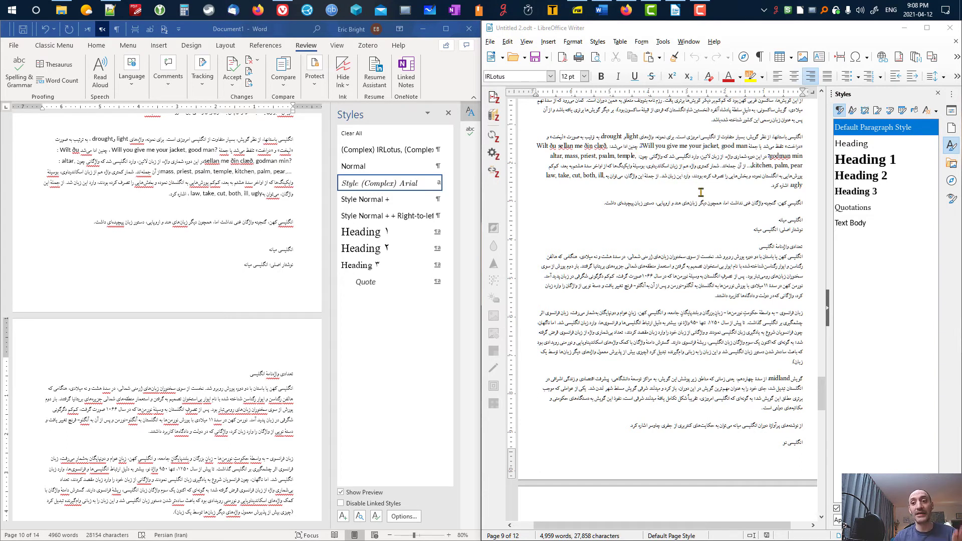
- Append "چرا Why?" to the end of the Old English paragraph in Writer, using the Persian and English keyboard layouts
{"action": "left_click", "coordinate": [763, 189]}
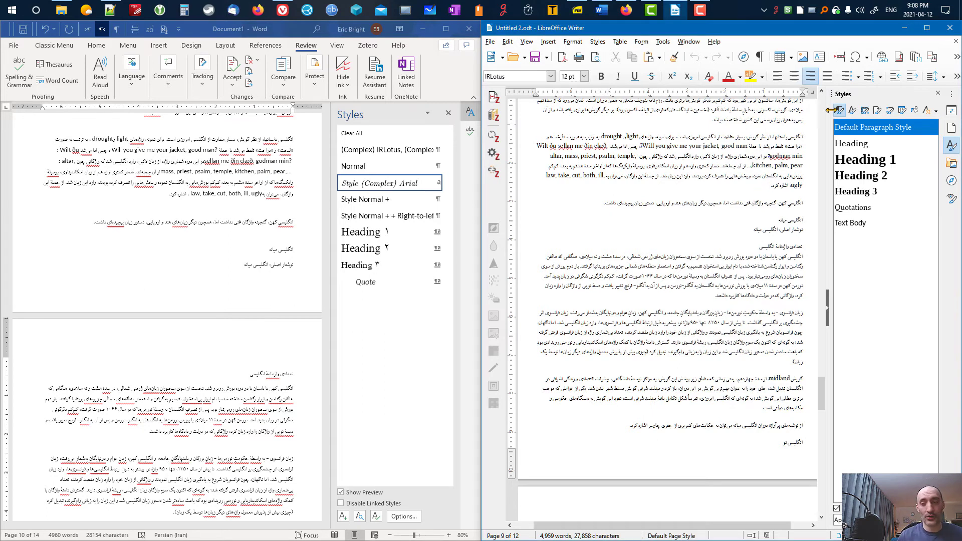
{"action": "left_click", "coordinate": [891, 9]}
{"action": "left_click", "coordinate": [864, 69]}
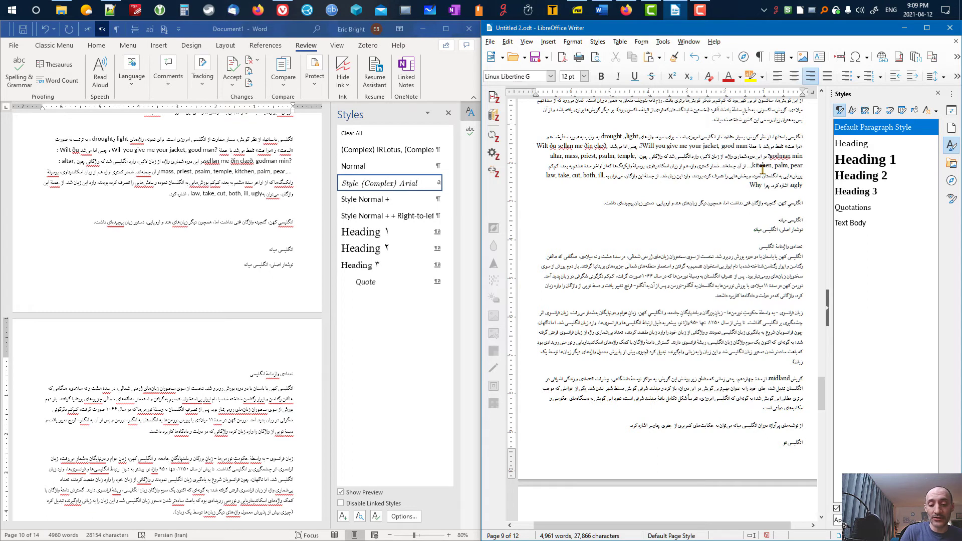
{"action": "key", "text": "BackSpace"}
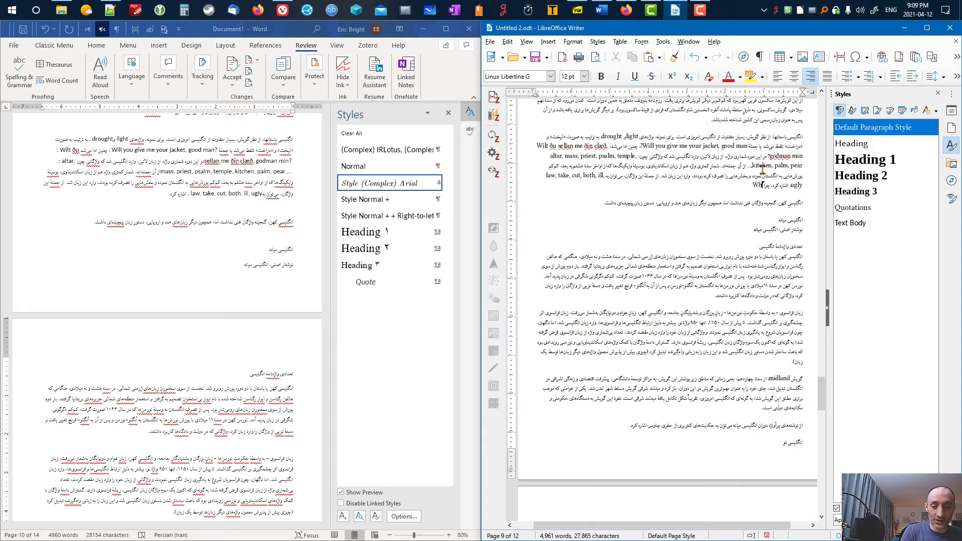
{"action": "type", "text": "y?"}
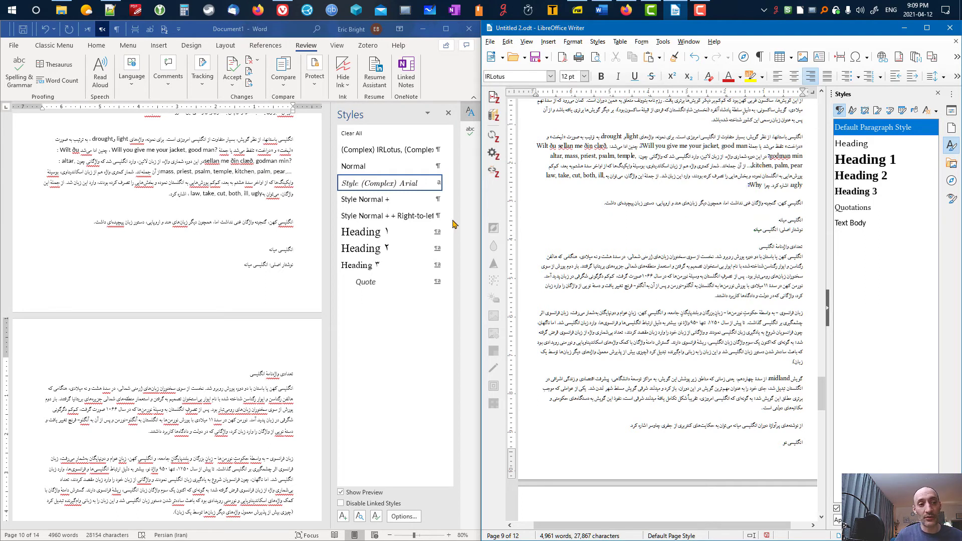
- Append "چرا Why? این درست است" to the end of the same paragraph in Word, alternating Persian and English keyboard layouts
{"action": "left_click", "coordinate": [164, 203]}
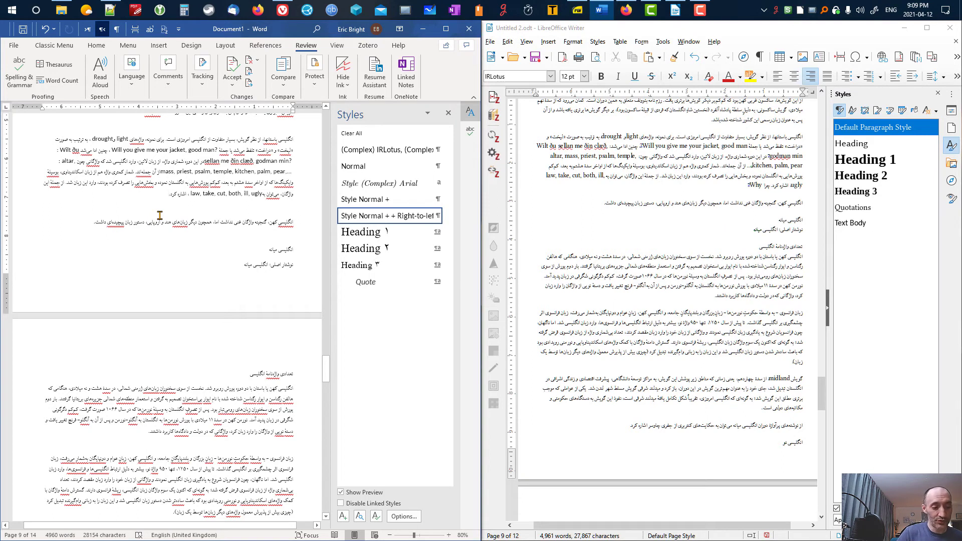
{"action": "key", "text": "alt+shift"}
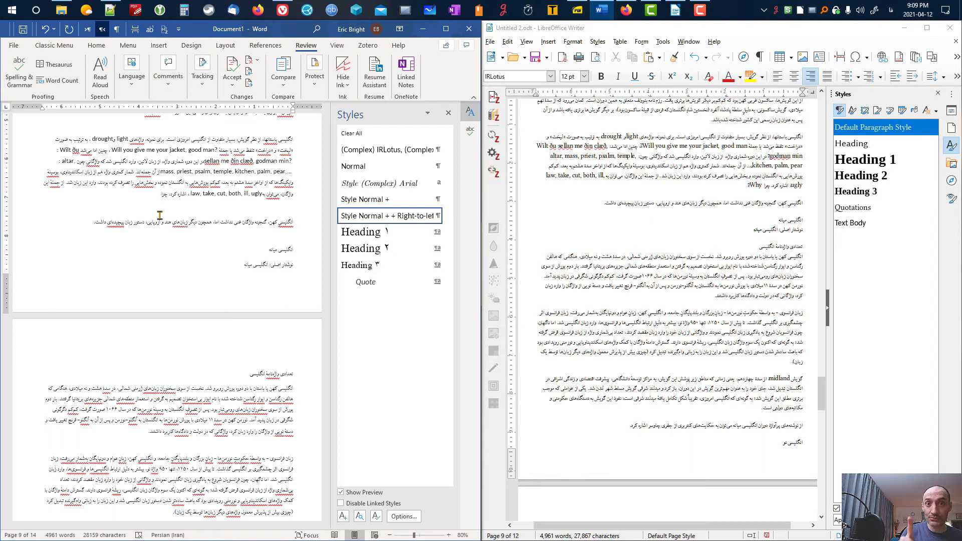
{"action": "key", "text": "alt+shift"}
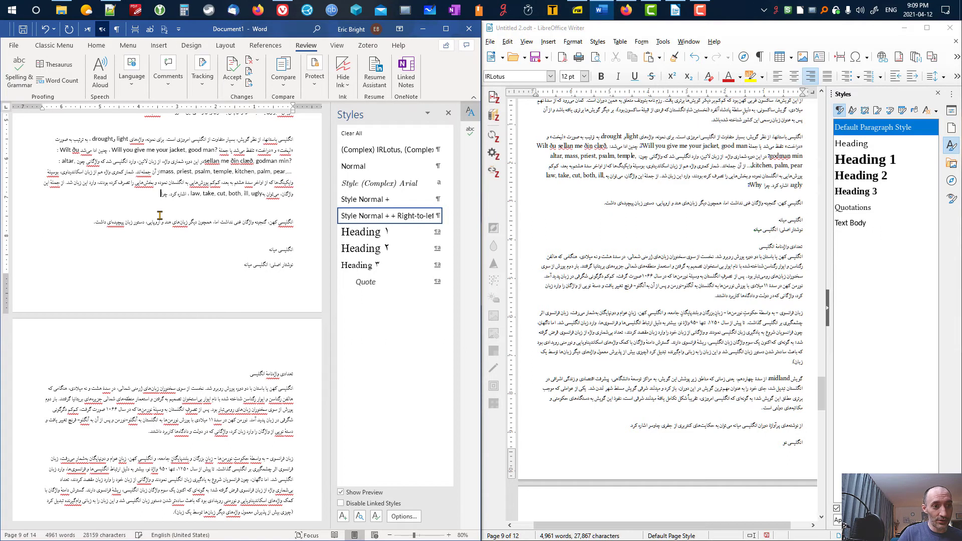
{"action": "type", "text": "h"}
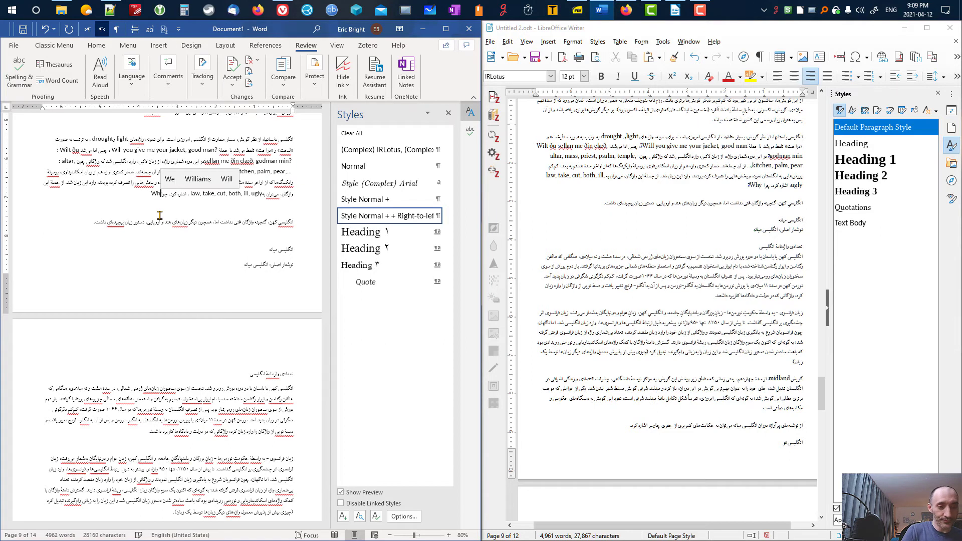
{"action": "type", "text": "y?"}
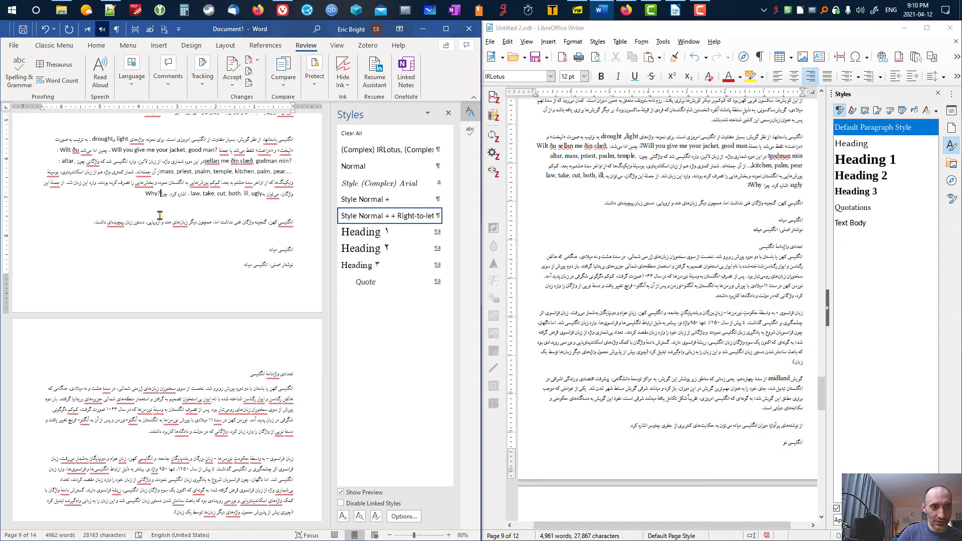
{"action": "key", "text": "alt+shift"}
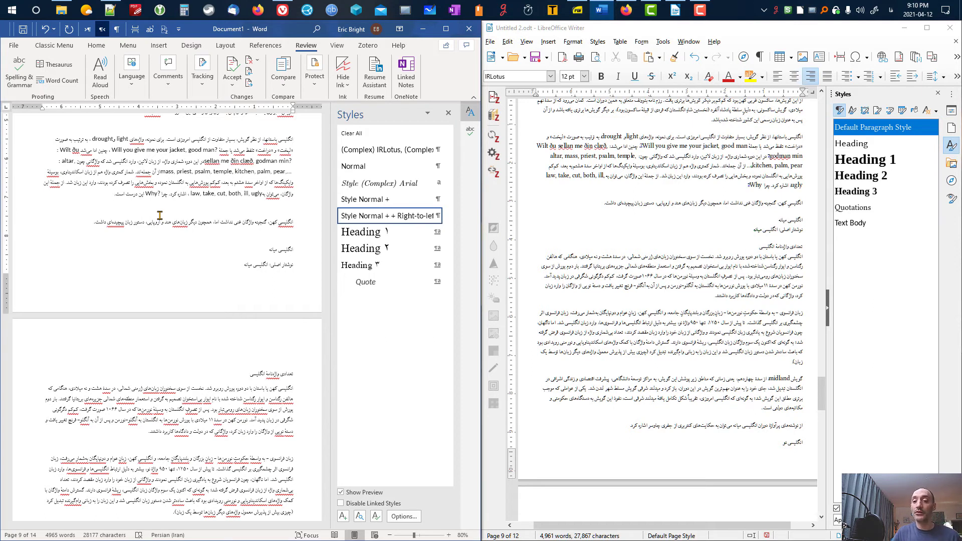
- Replace "Why?" at the end of the Old English paragraph in Writer with a question mark entered in the English keyboard layout
{"action": "left_click", "coordinate": [739, 184]}
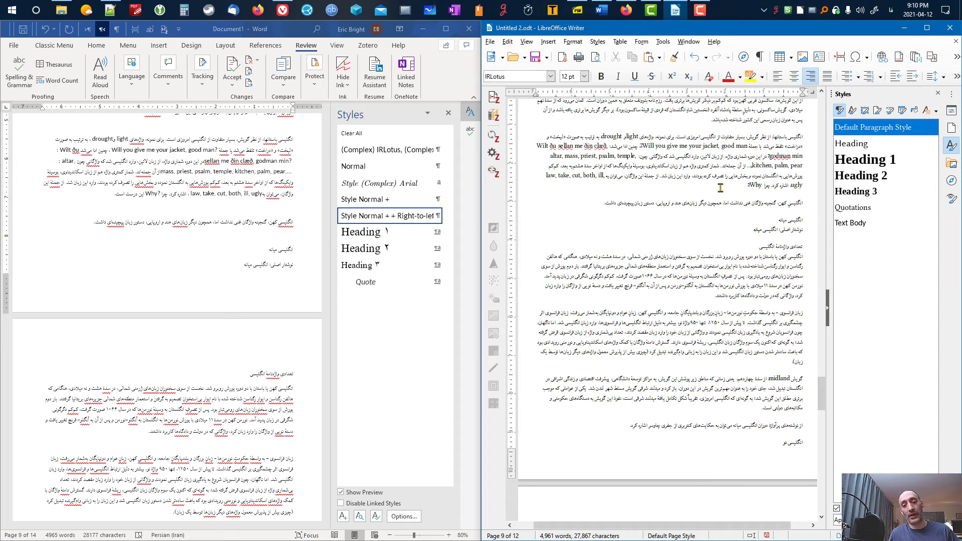
{"action": "key", "text": "BackSpace"}
{"action": "key", "text": "BackSpace"}
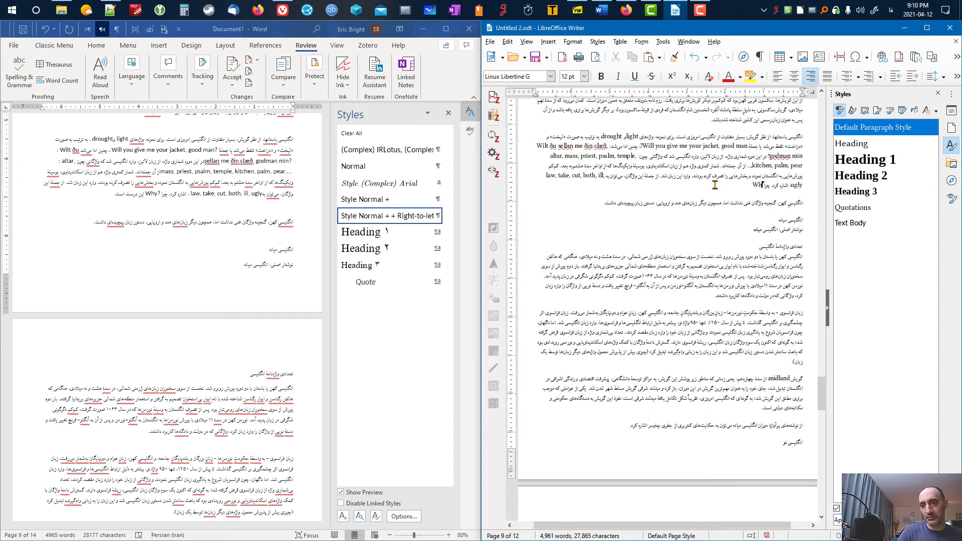
{"action": "key", "text": "BackSpace"}
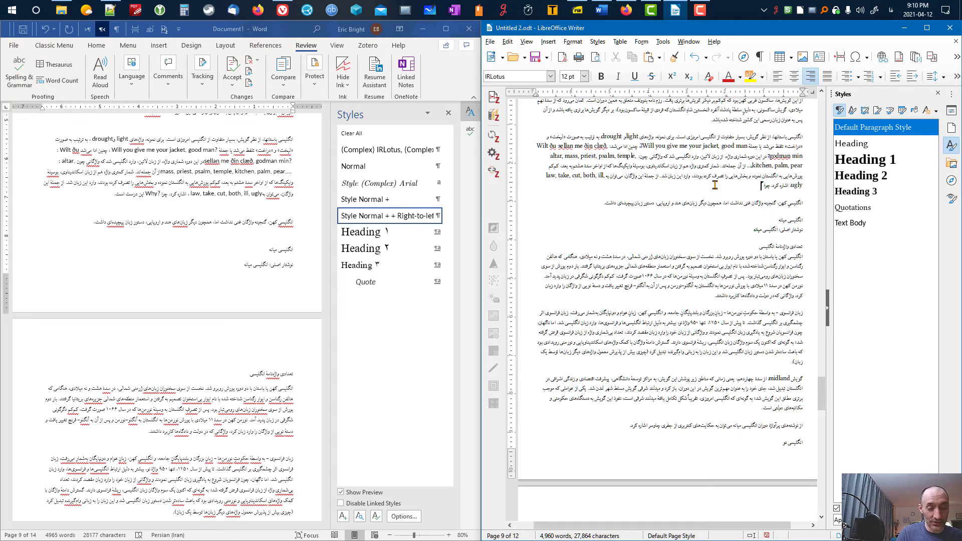
{"action": "key", "text": "alt+shift"}
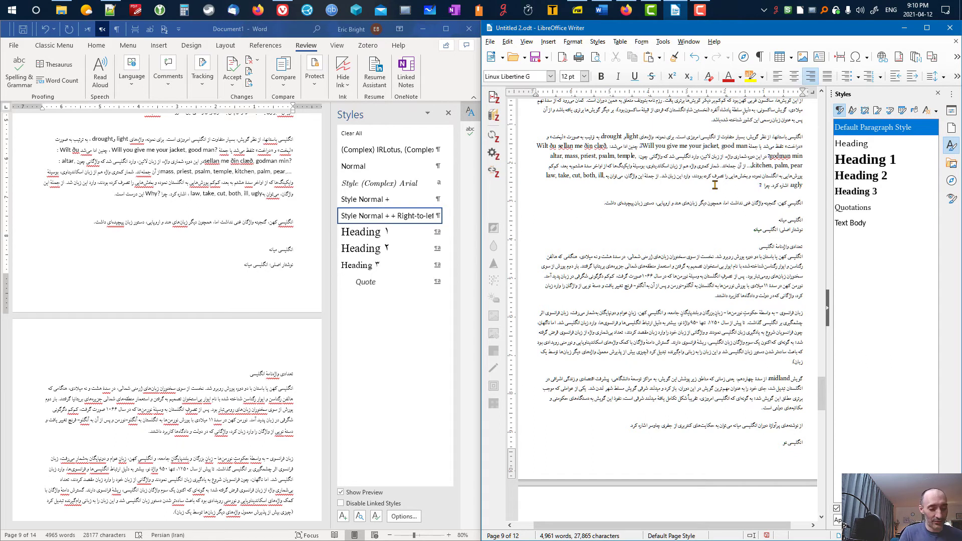
- Complete the end of Writer's Old English paragraph with "Why" in English and "این درست نیست." in Persian, then highlight the question mark beside "Will you give me"
{"action": "type", "text": "Why"}
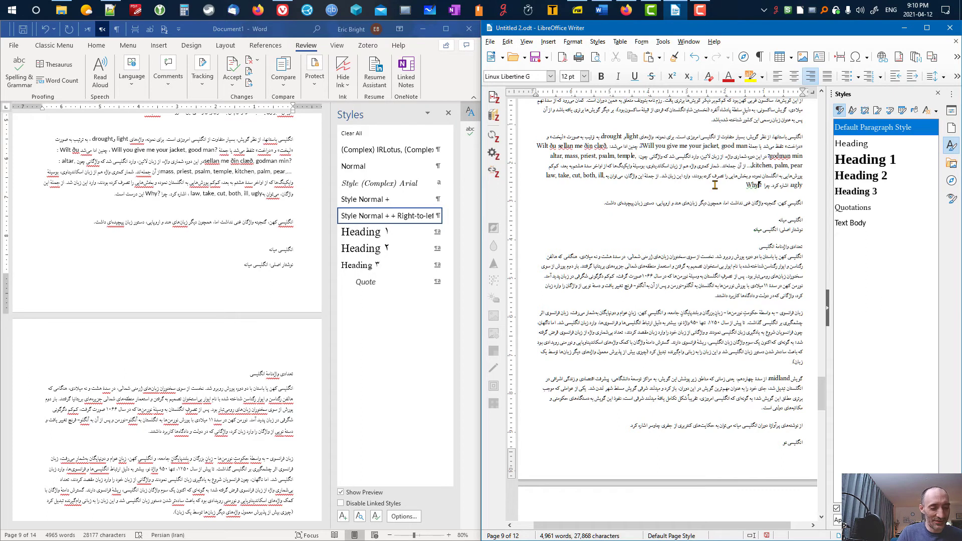
{"action": "key", "text": "alt+shift"}
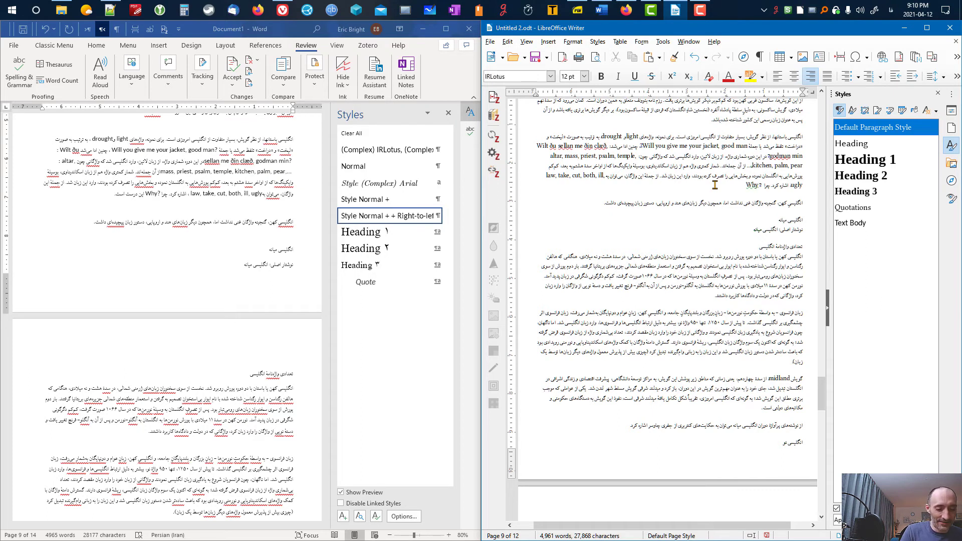
{"action": "type", "text": "این"}
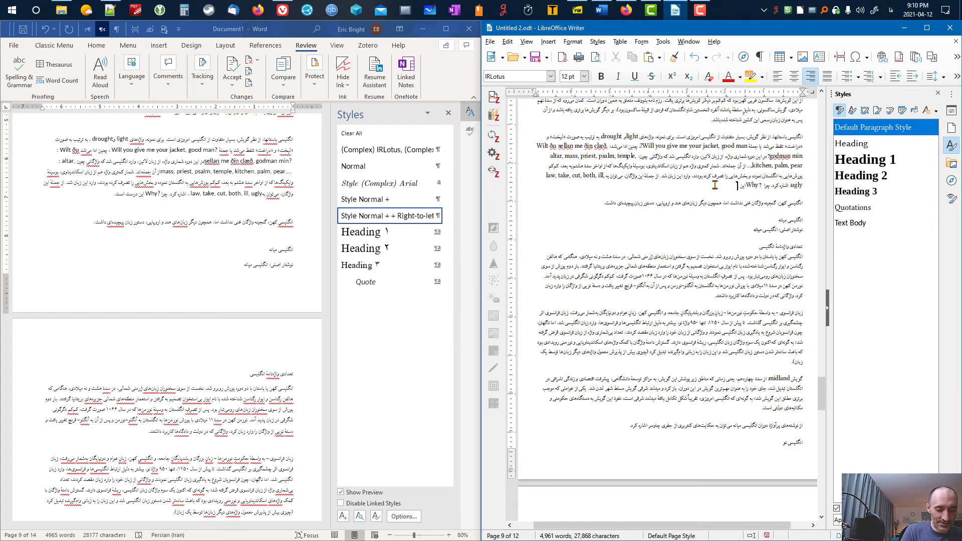
{"action": "type", "text": " درست نیست."}
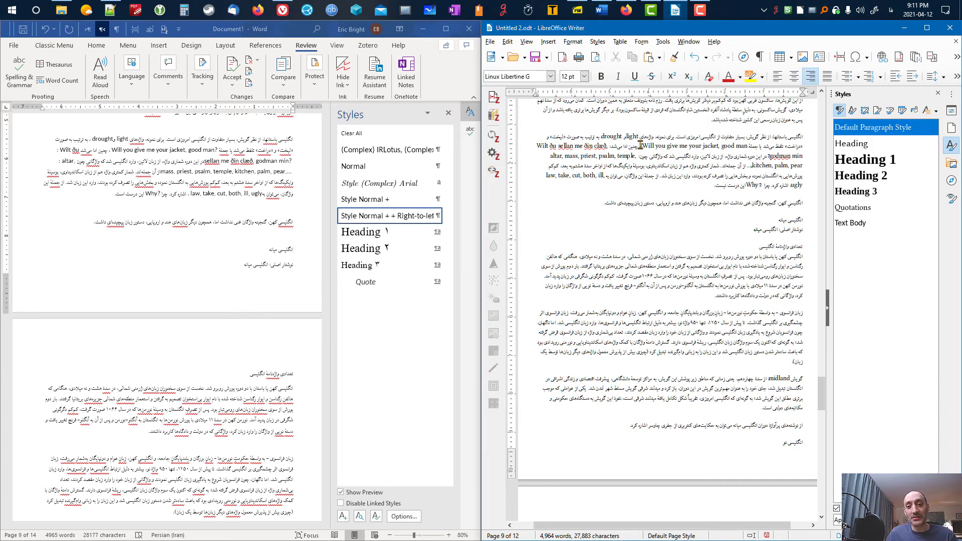
{"action": "left_click_drag", "start_coordinate": [639, 146], "coordinate": [642, 146]}
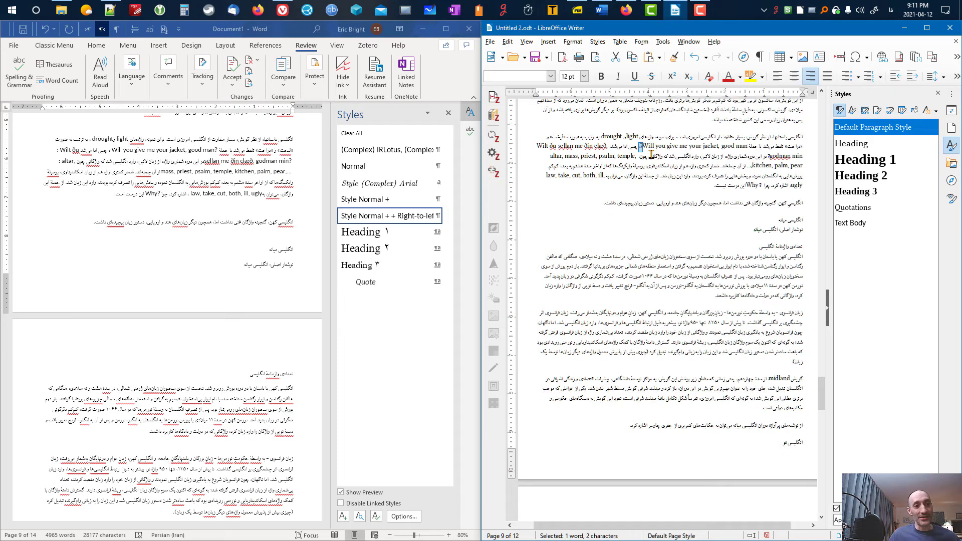
{"action": "left_click", "coordinate": [706, 184]}
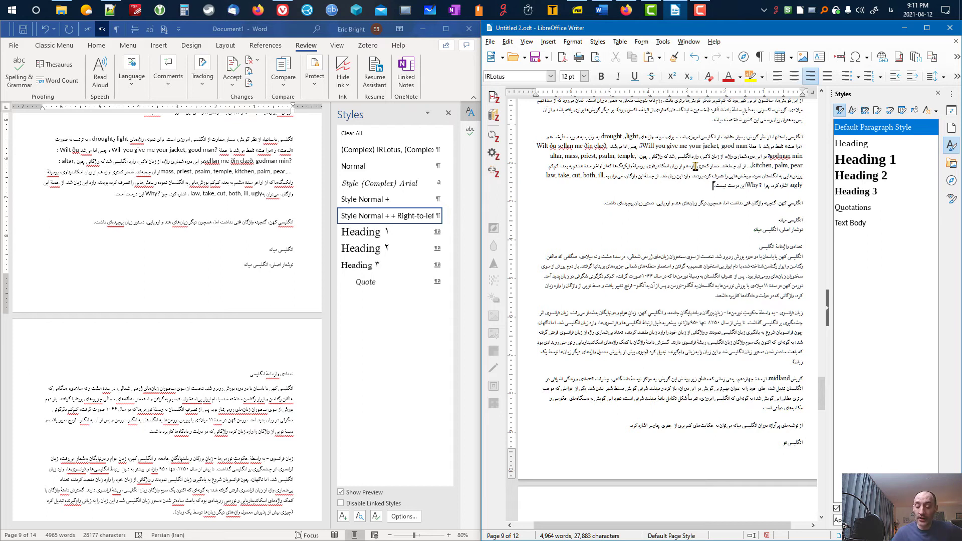
- Switch to Firefox, enlarge the Bug 141663 report, and check its reported date against the system calendar
{"action": "left_click", "coordinate": [626, 11]}
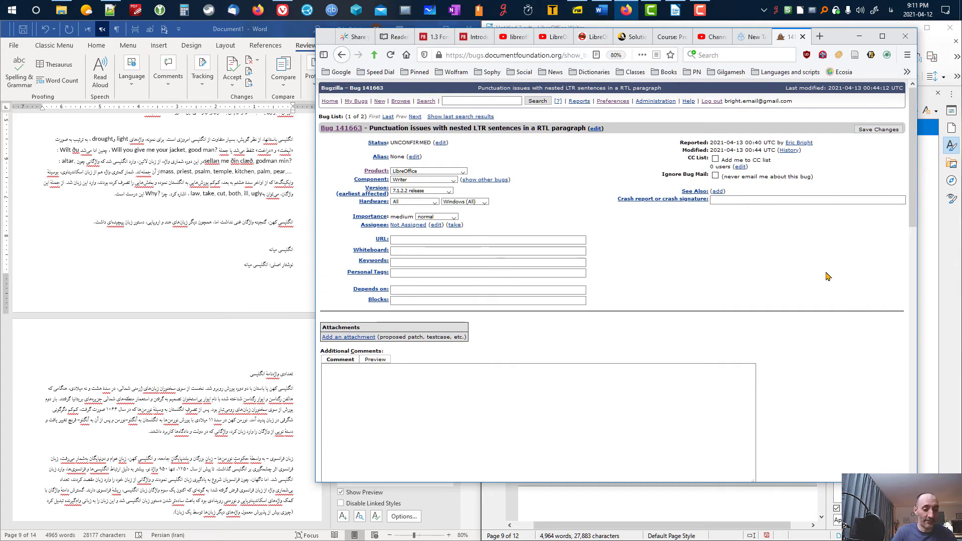
{"action": "key", "text": "ctrl+plus"}
{"action": "key", "text": "ctrl+plus"}
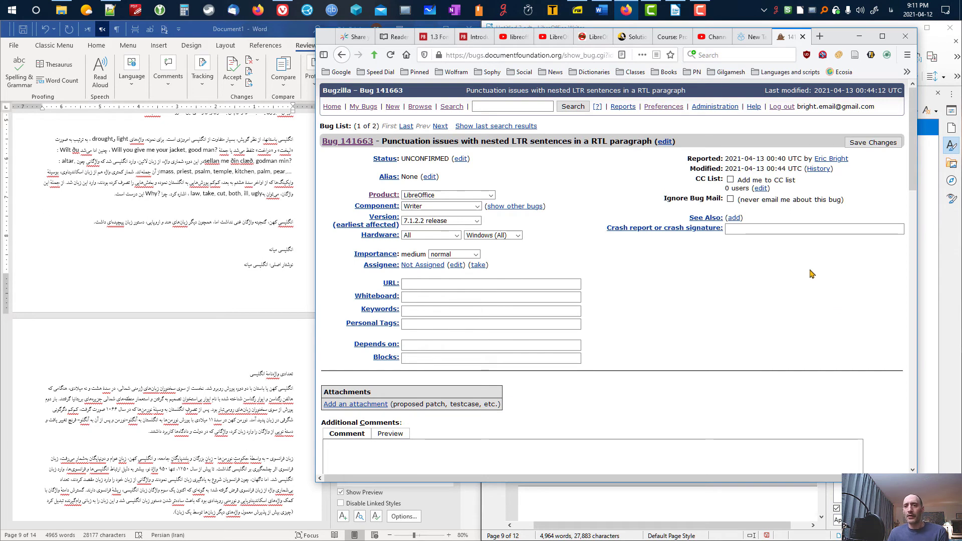
{"action": "double_click", "coordinate": [761, 159]}
{"action": "left_click_drag", "start_coordinate": [748, 159], "coordinate": [726, 159]}
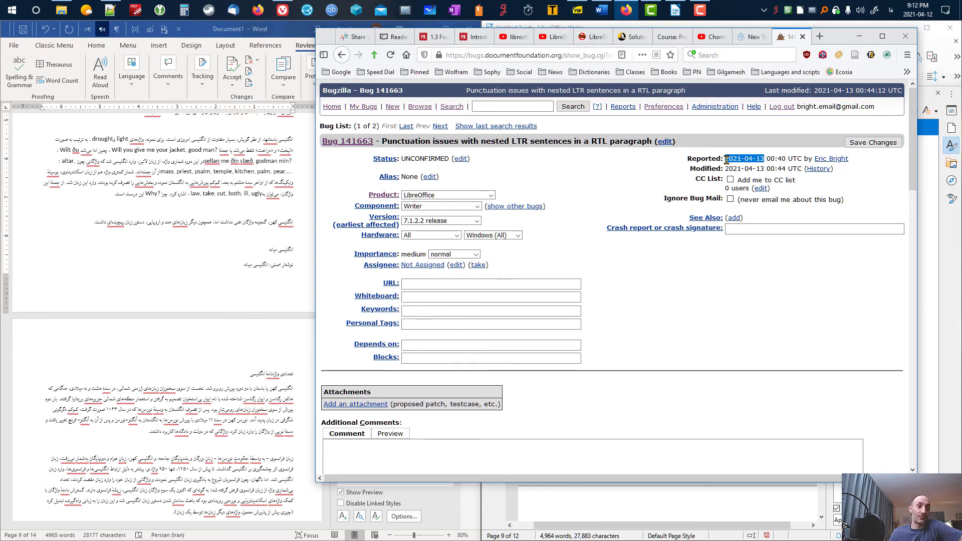
{"action": "left_click", "coordinate": [924, 16]}
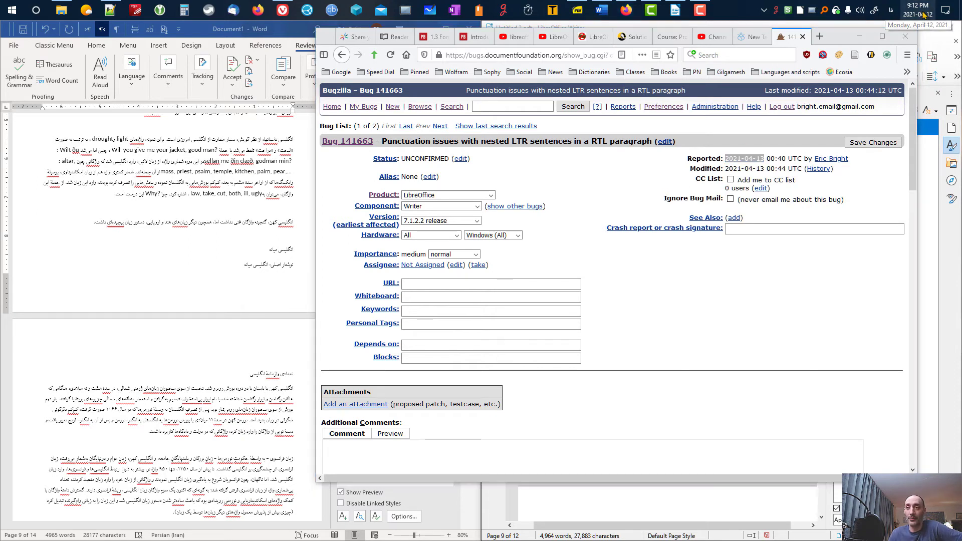
{"action": "left_click", "coordinate": [924, 15]}
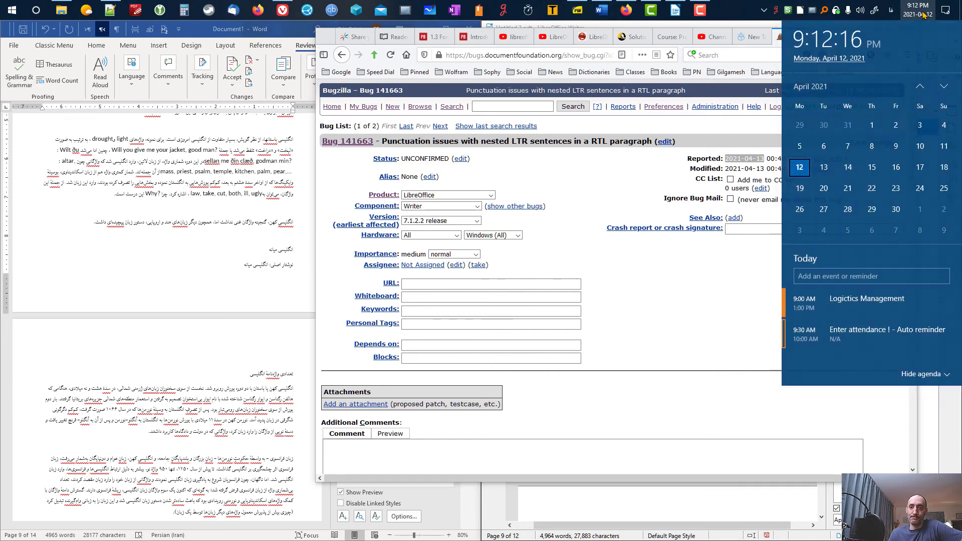
{"action": "left_click", "coordinate": [745, 158]}
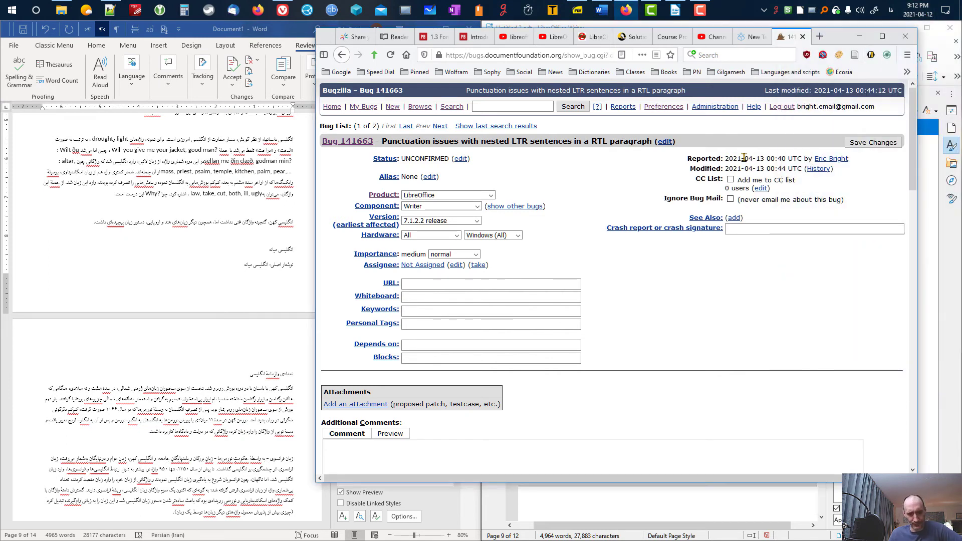
- Review the bug report's title, description, steps to reproduce, actual results and expected results, highlighting the passages
{"action": "left_click_drag", "start_coordinate": [382, 142], "coordinate": [653, 142]}
{"action": "left_click", "coordinate": [388, 142]}
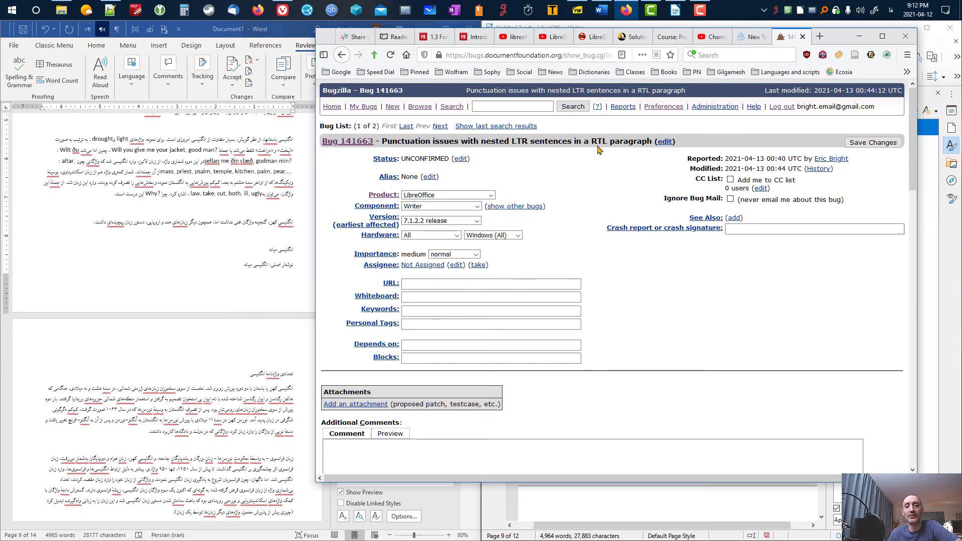
{"action": "scroll", "coordinate": [682, 222], "scroll_direction": "down", "scroll_amount": 10}
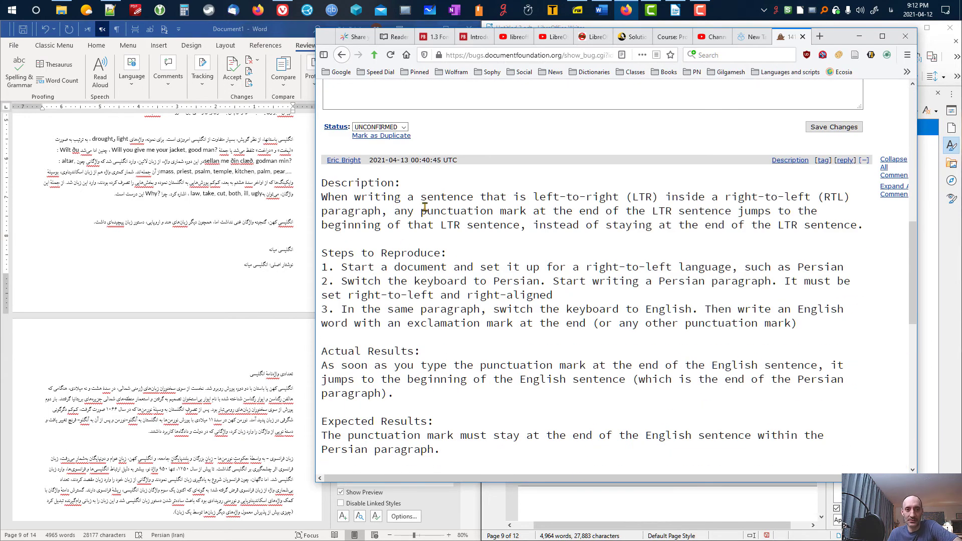
{"action": "scroll", "coordinate": [331, 208], "scroll_direction": "down", "scroll_amount": 1}
{"action": "left_click_drag", "start_coordinate": [322, 200], "coordinate": [821, 278]}
{"action": "scroll", "coordinate": [645, 236], "scroll_direction": "down", "scroll_amount": 3}
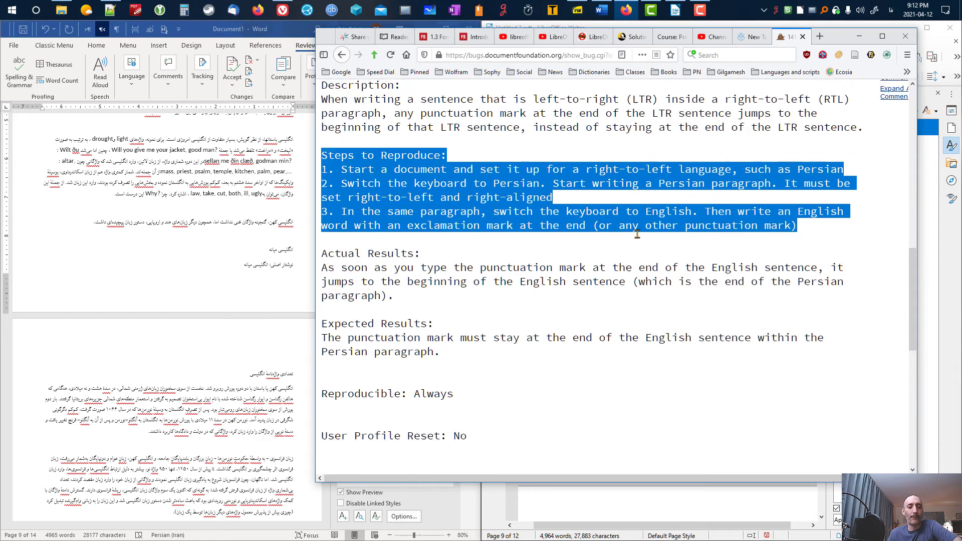
{"action": "left_click_drag", "start_coordinate": [322, 174], "coordinate": [403, 205]}
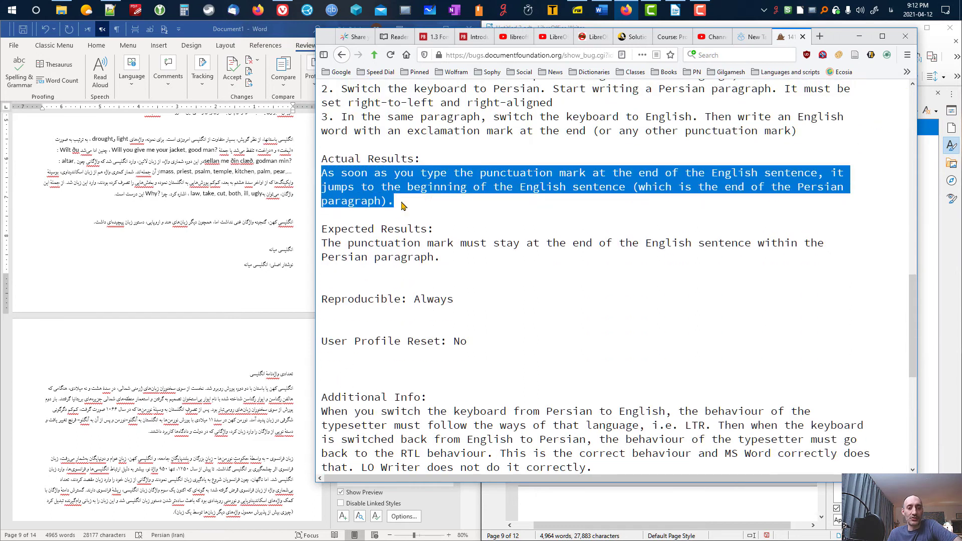
{"action": "scroll", "coordinate": [319, 158], "scroll_direction": "down", "scroll_amount": 2}
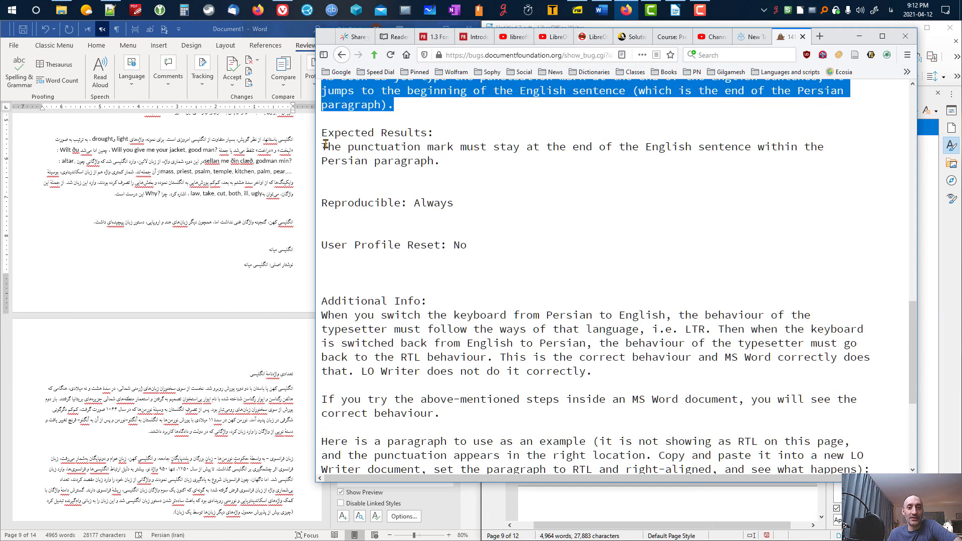
{"action": "left_click_drag", "start_coordinate": [325, 145], "coordinate": [448, 174]}
{"action": "left_click", "coordinate": [498, 168]}
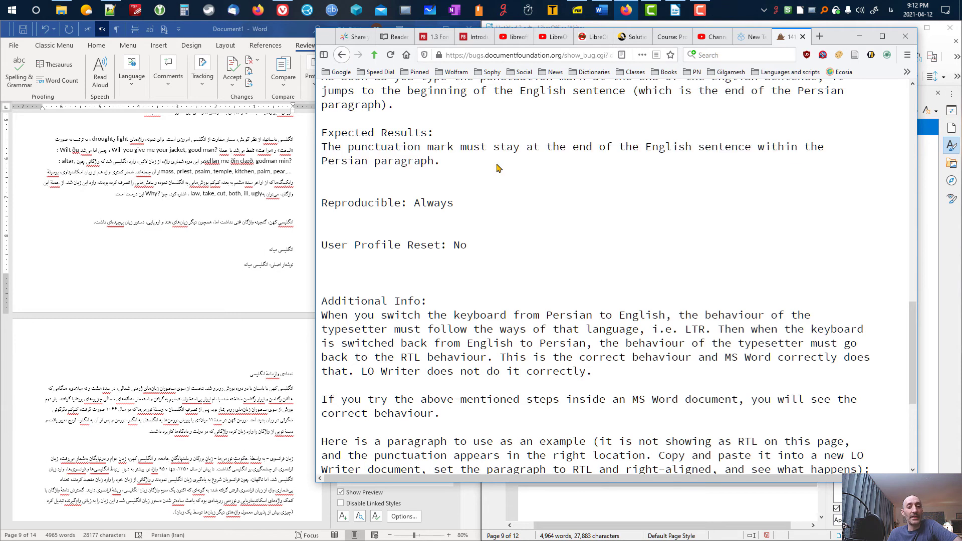
- Examine the report's Additional Info and the mixed Persian-English example paragraph, highlighting both, and return to the report's beginning
{"action": "scroll", "coordinate": [435, 200], "scroll_direction": "down", "scroll_amount": 3}
{"action": "scroll", "coordinate": [436, 202], "scroll_direction": "down", "scroll_amount": 1}
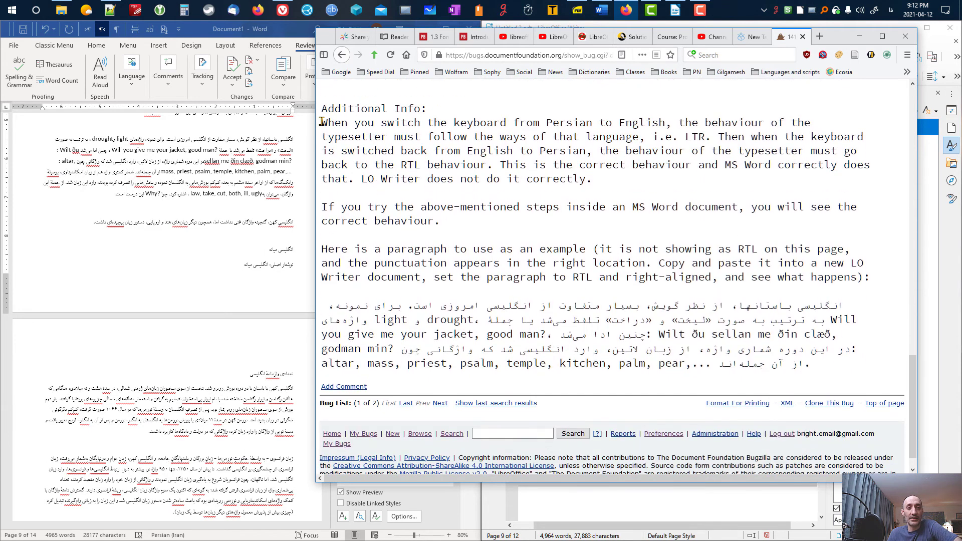
{"action": "left_click_drag", "start_coordinate": [322, 122], "coordinate": [649, 267]}
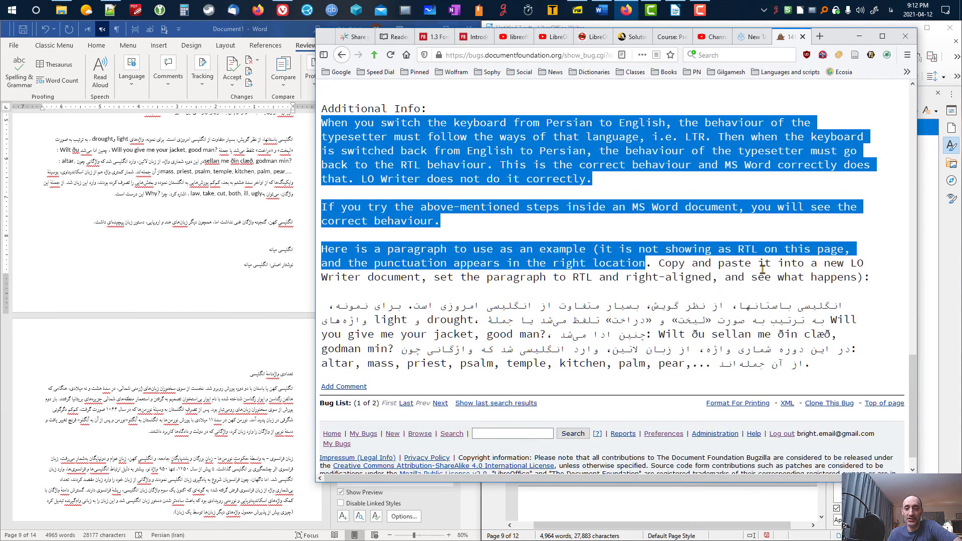
{"action": "left_click", "coordinate": [835, 302]}
{"action": "left_click_drag", "start_coordinate": [824, 315], "coordinate": [808, 367]}
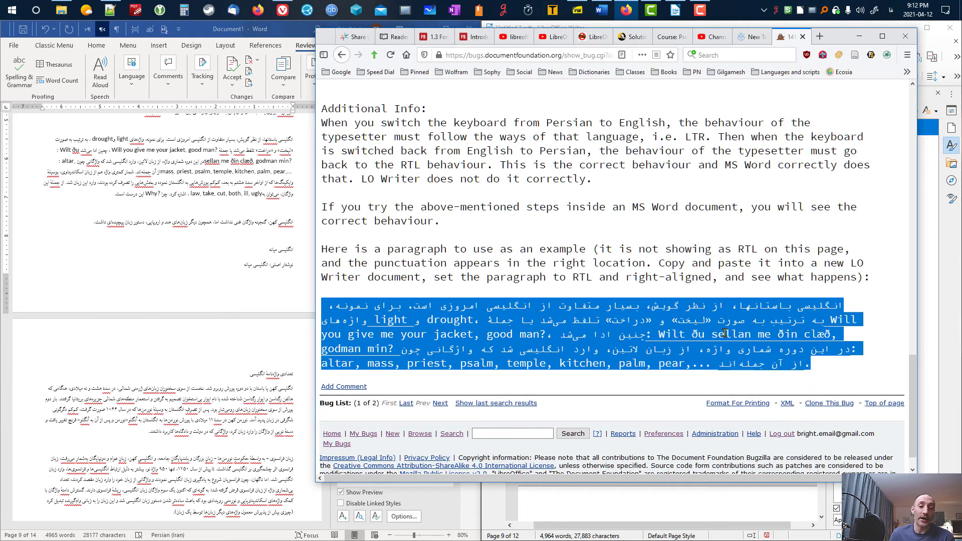
{"action": "scroll", "coordinate": [736, 311], "scroll_direction": "up", "scroll_amount": 15}
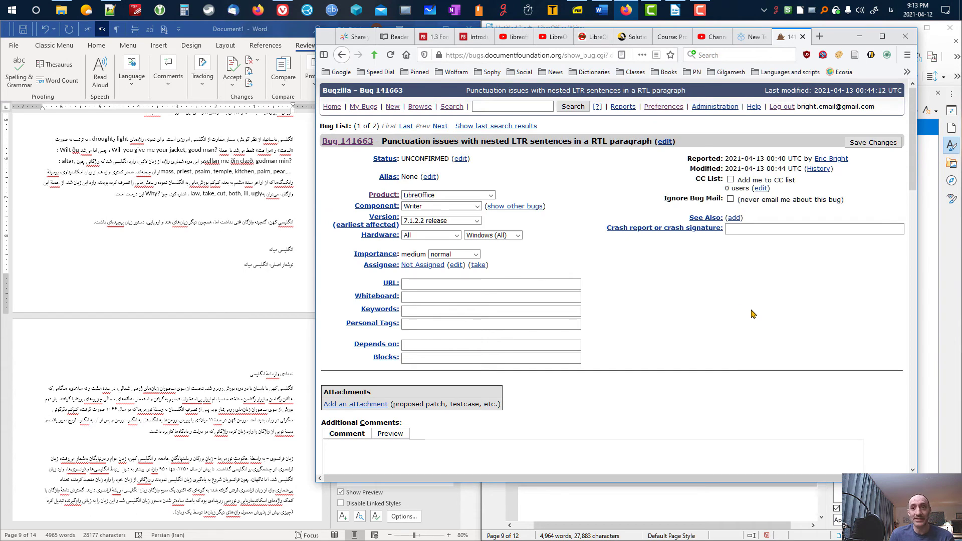
- Open Bugzilla's product browser in a separate tab and bring up the LibreOffice bug list for the Writer component
{"action": "middle_click", "coordinate": [418, 111]}
{"action": "left_click", "coordinate": [761, 37]}
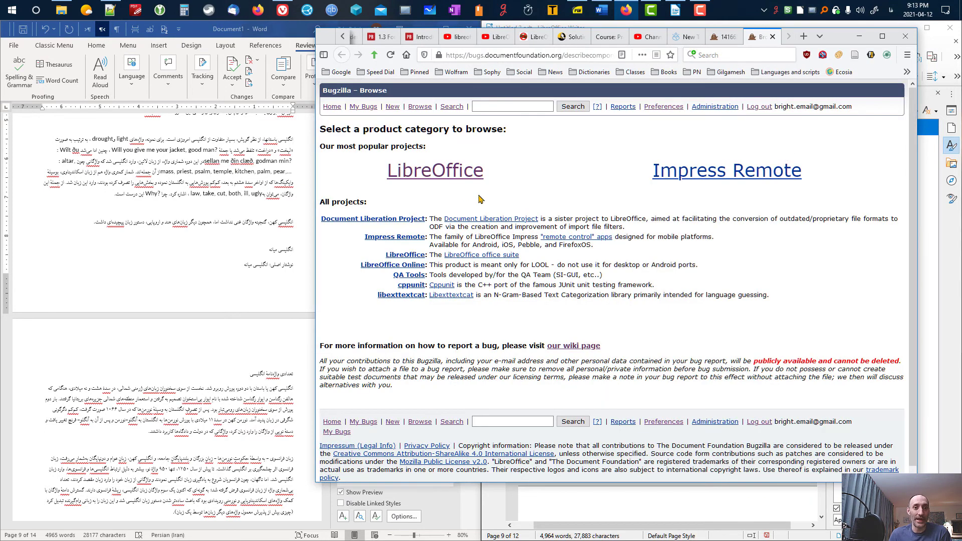
{"action": "left_click", "coordinate": [445, 183]}
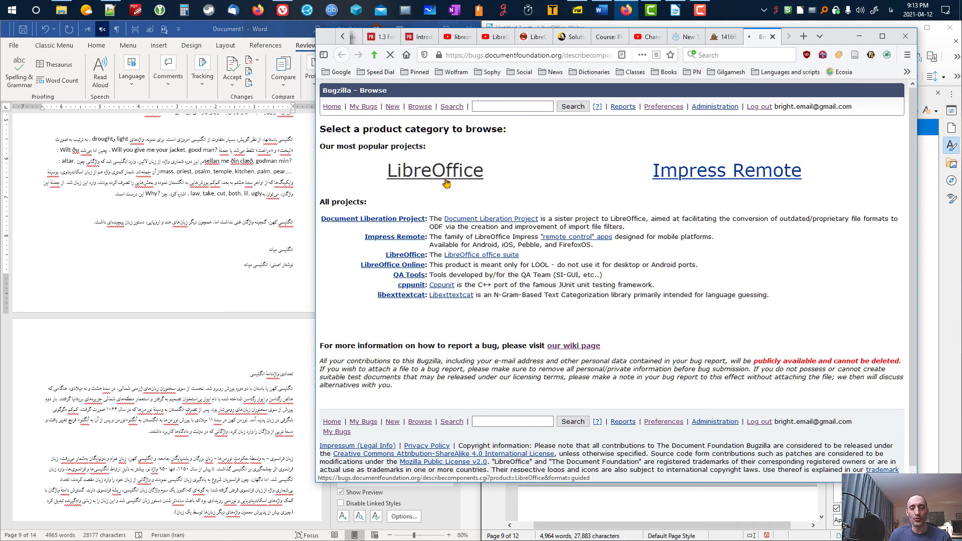
{"action": "scroll", "coordinate": [535, 360], "scroll_direction": "down", "scroll_amount": 10}
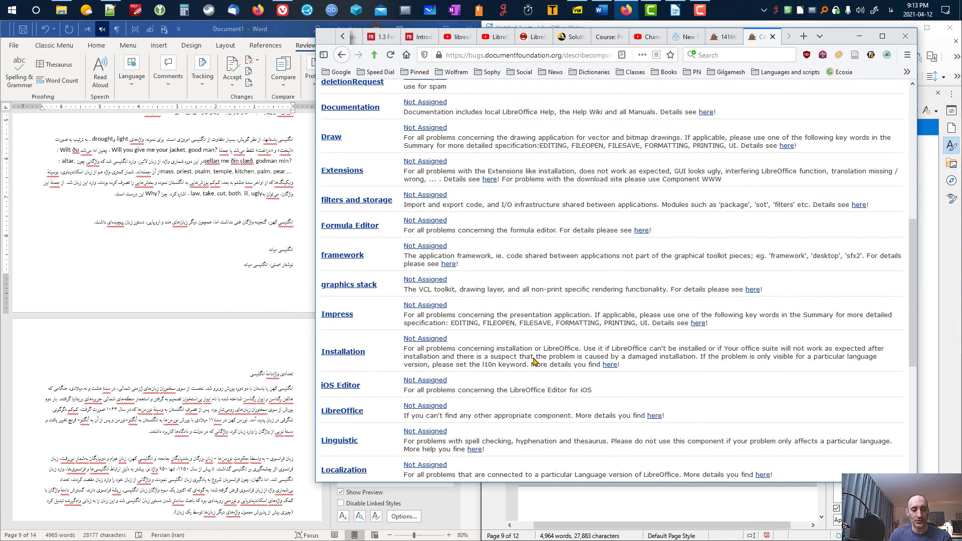
{"action": "scroll", "coordinate": [535, 361], "scroll_direction": "down", "scroll_amount": 5}
{"action": "left_click", "coordinate": [333, 413]}
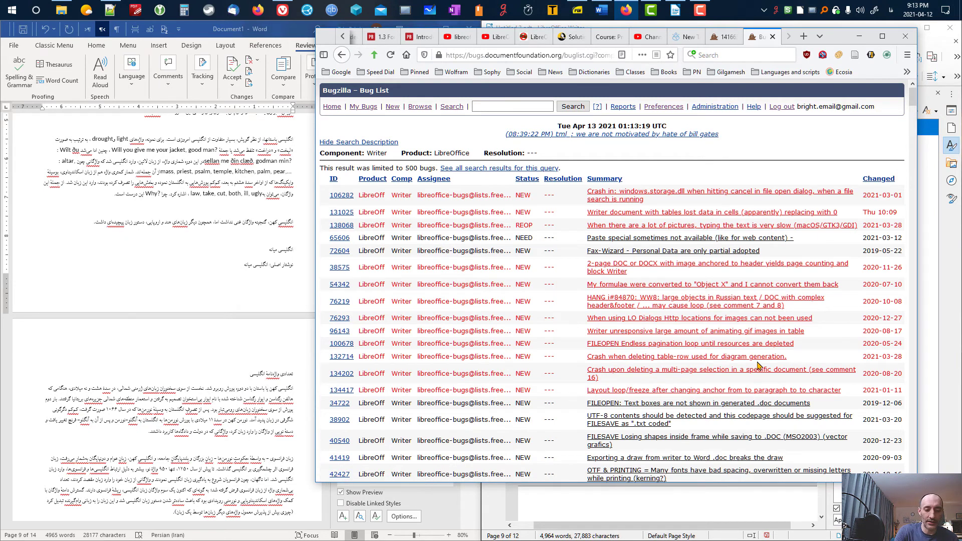
{"action": "key", "text": "ctrl+f"}
{"action": "type", "text": "ا"}
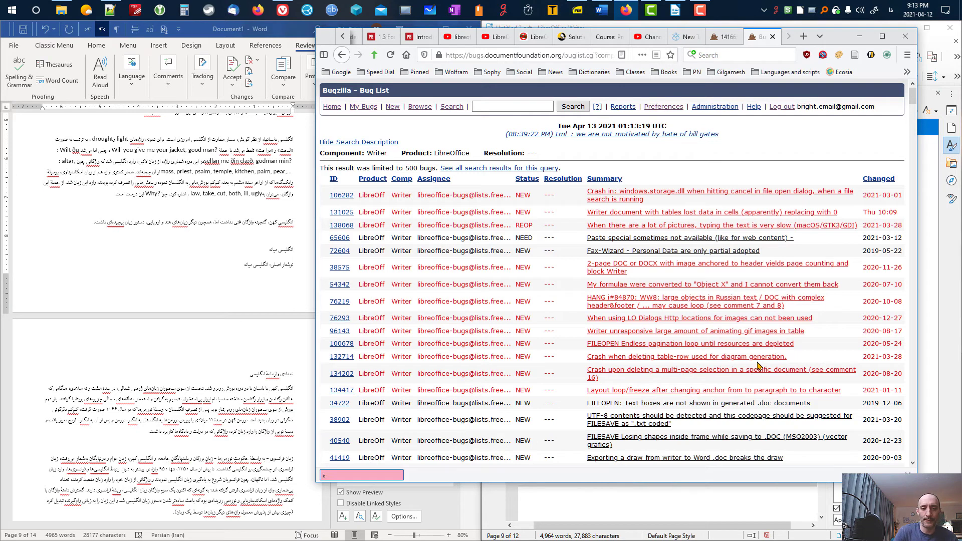
{"action": "key", "text": "BackSpace"}
{"action": "key", "text": "Escape"}
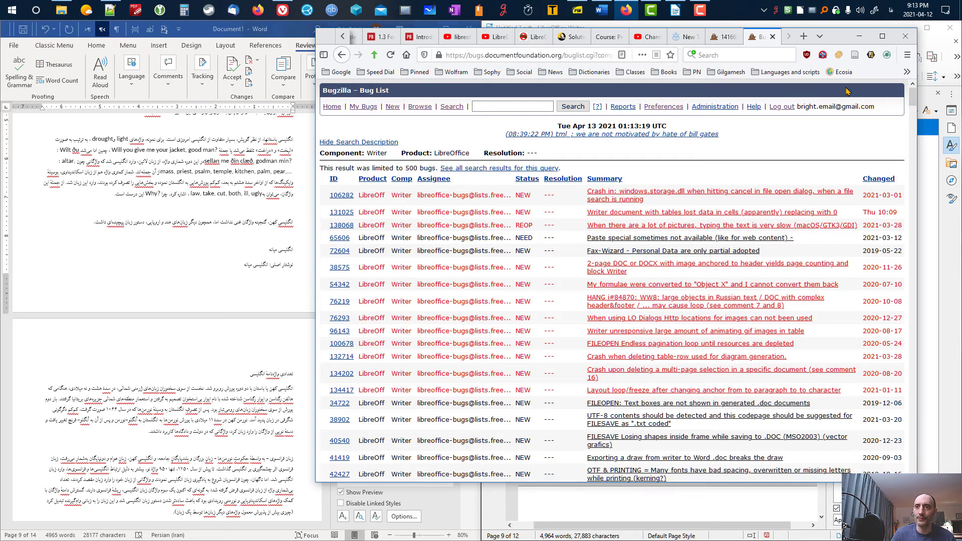
- Change the keyboard layout to English, sort the Writer bug list by most recently changed, and point out the nested LTR punctuation bug
{"action": "left_click", "coordinate": [892, 9]}
{"action": "left_click", "coordinate": [861, 34]}
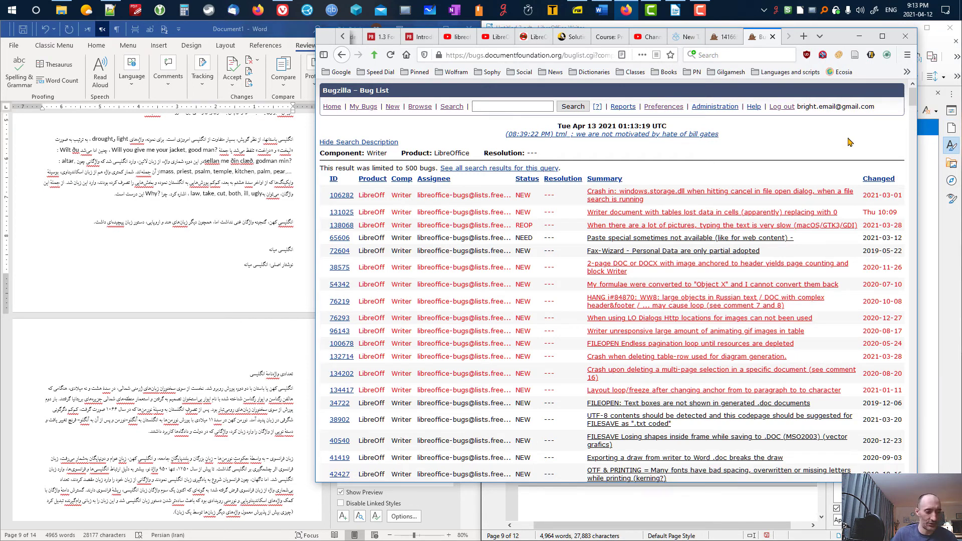
{"action": "key", "text": "ctrl+plus"}
{"action": "key", "text": "ctrl+minus"}
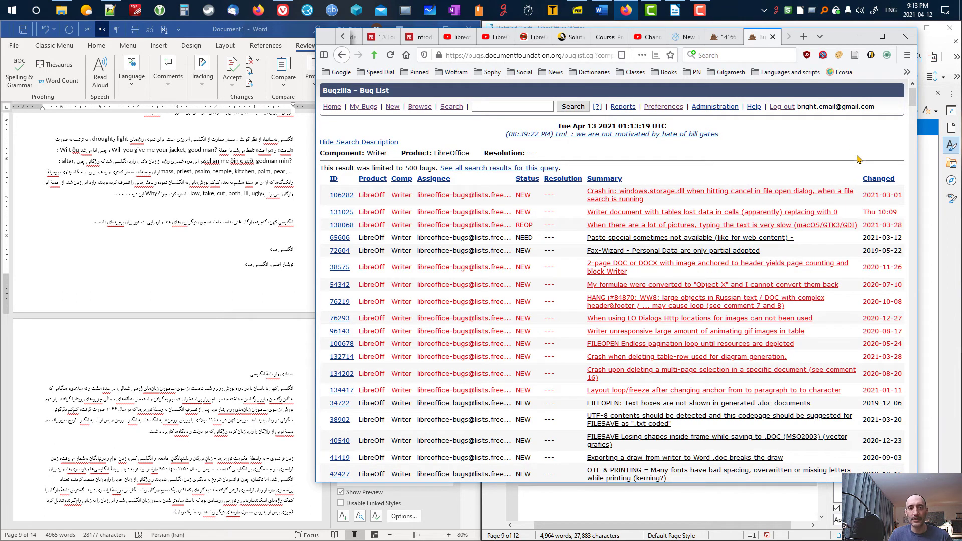
{"action": "left_click", "coordinate": [873, 178]}
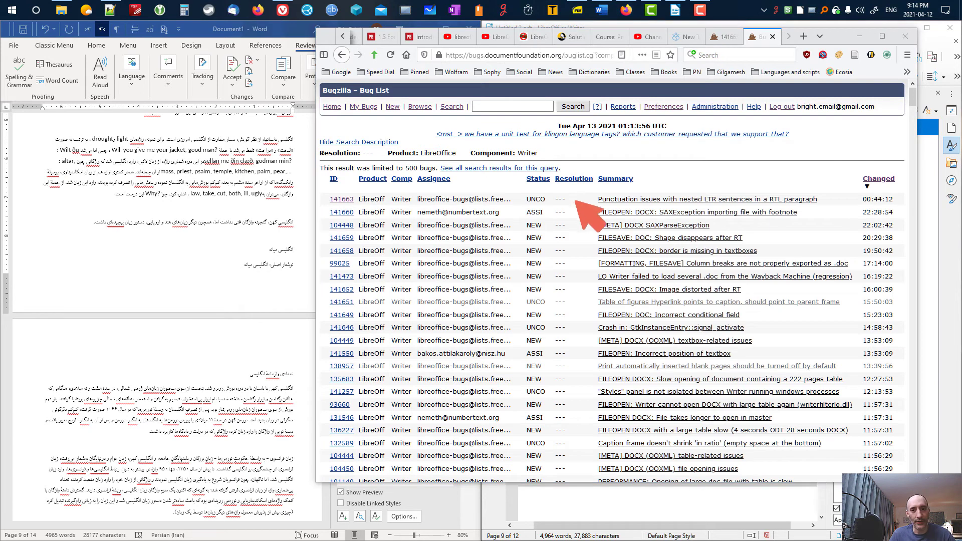
{"action": "mouse_move", "coordinate": [578, 199]}
{"action": "left_mouse_down"}
{"action": "mouse_move", "coordinate": [589, 198]}
{"action": "mouse_move", "coordinate": [584, 204]}
{"action": "left_mouse_up"}
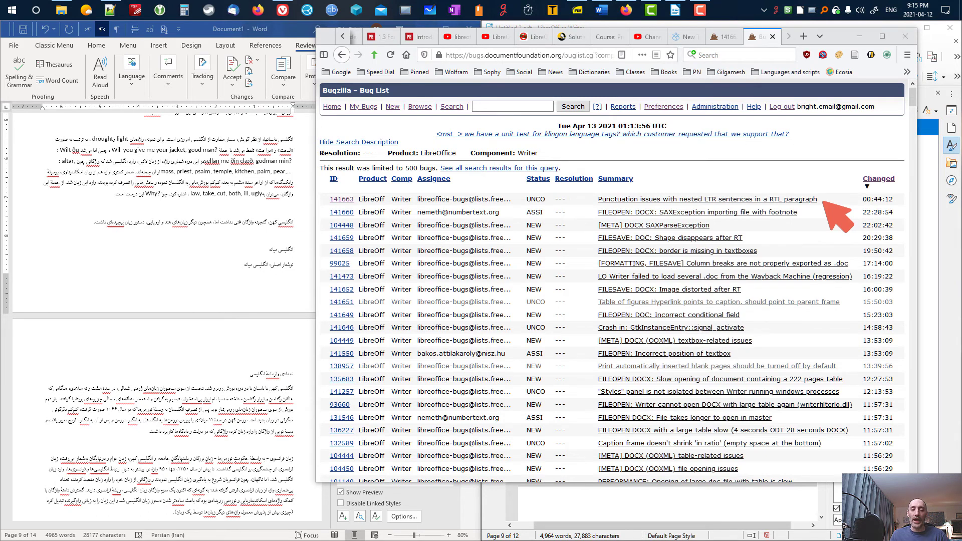
- Minimise the browser, switch to Word, and draw a red horizontal line below the Quote style in its styles list
{"action": "left_click", "coordinate": [856, 38]}
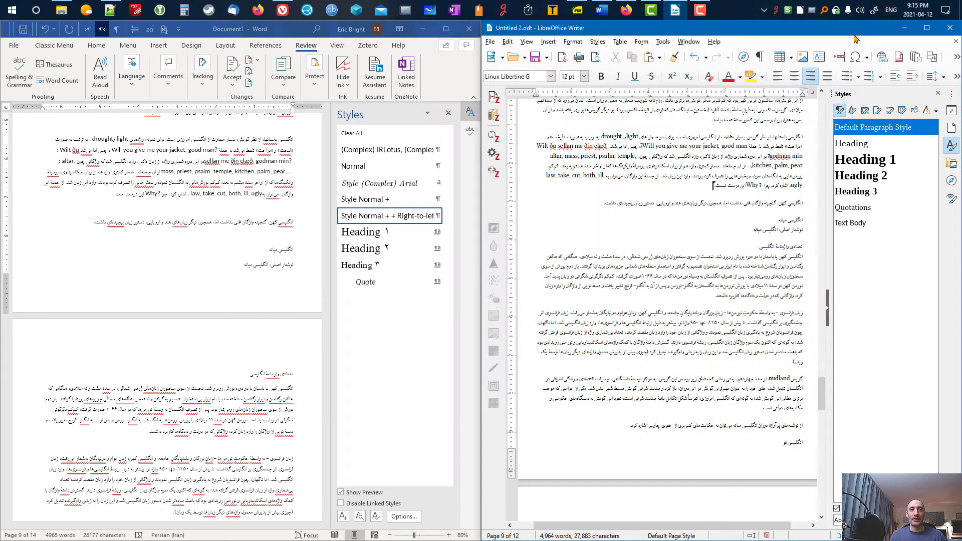
{"action": "left_click", "coordinate": [285, 31]}
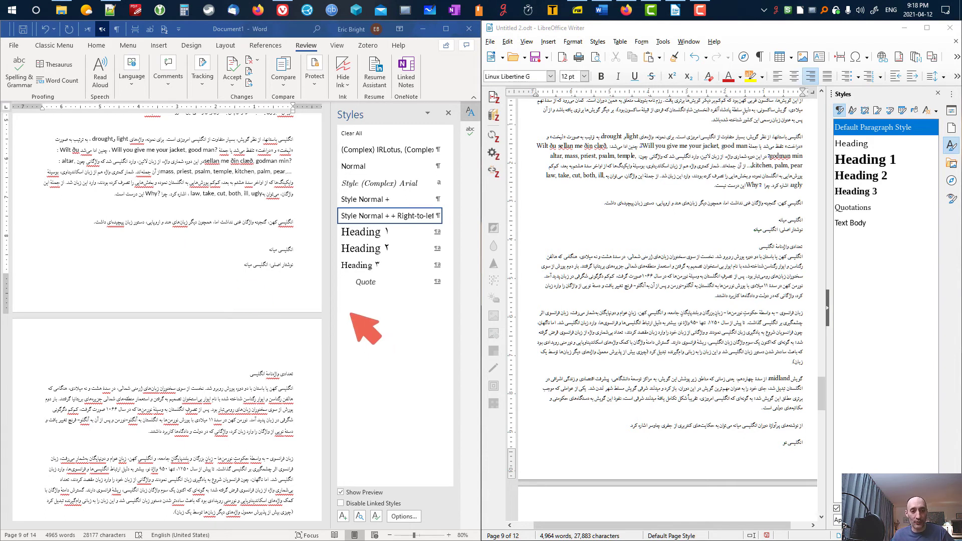
{"action": "left_click_drag", "start_coordinate": [349, 311], "coordinate": [429, 309]}
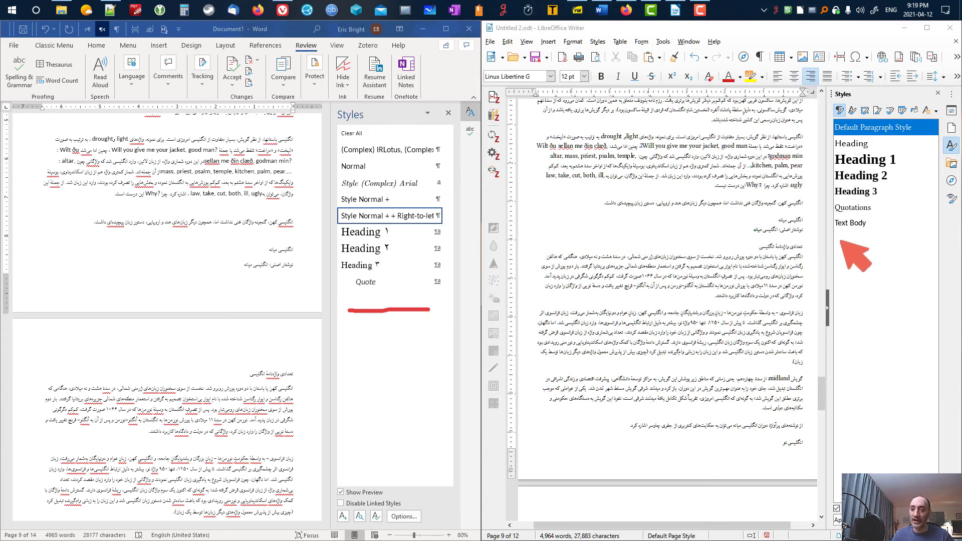
- Draw a red line below Text Body in Writer's styles list with an upward arrow pointing at it, and clear the annotations
{"action": "left_click_drag", "start_coordinate": [838, 240], "coordinate": [911, 241]}
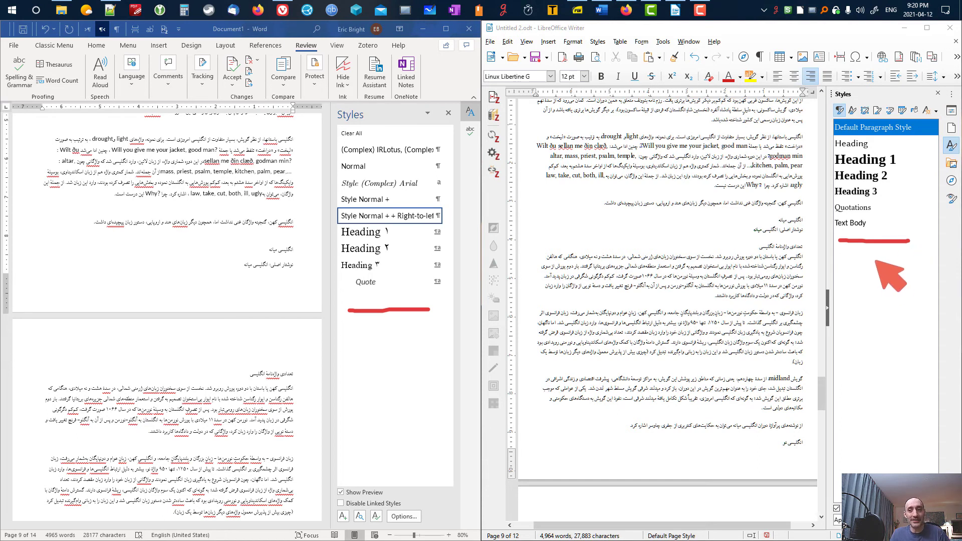
{"action": "mouse_move", "coordinate": [874, 255]}
{"action": "left_mouse_down"}
{"action": "mouse_move", "coordinate": [883, 291]}
{"action": "mouse_move", "coordinate": [869, 266]}
{"action": "mouse_move", "coordinate": [888, 264]}
{"action": "left_mouse_up"}
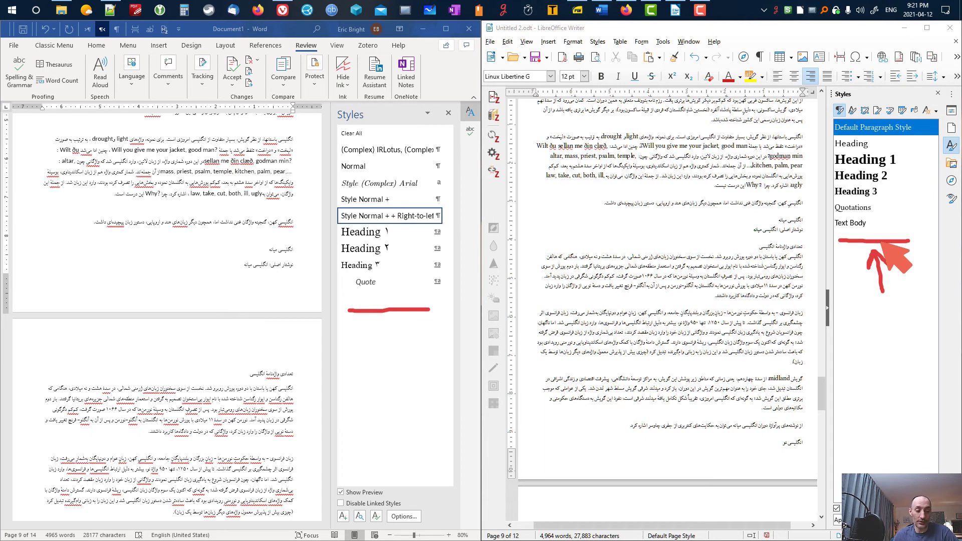
{"action": "key", "text": "Escape"}
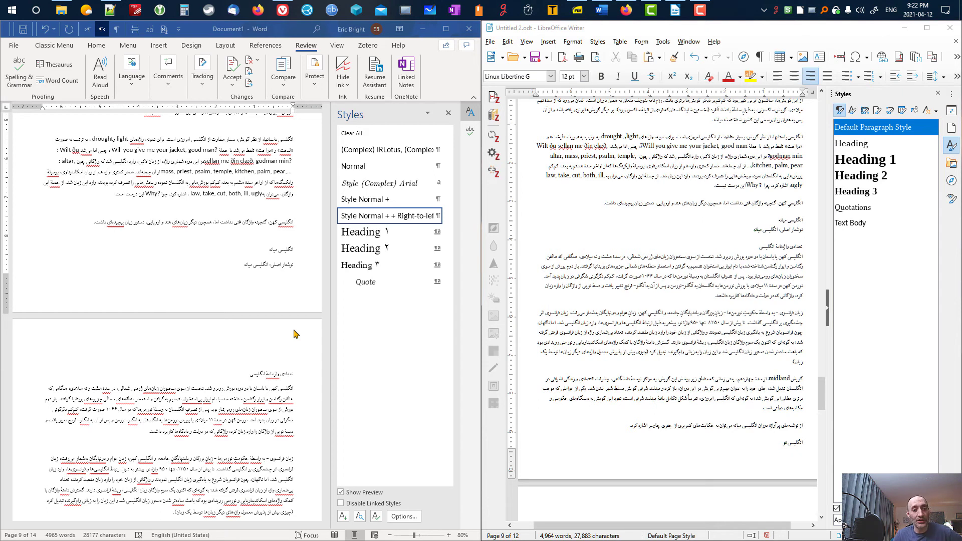
- Select the short Persian heading "انگلیسی میانه" in the Word document, deselect it, and inspect the heading styles in Word's styles list
{"action": "scroll", "coordinate": [295, 334], "scroll_direction": "down", "scroll_amount": 1}
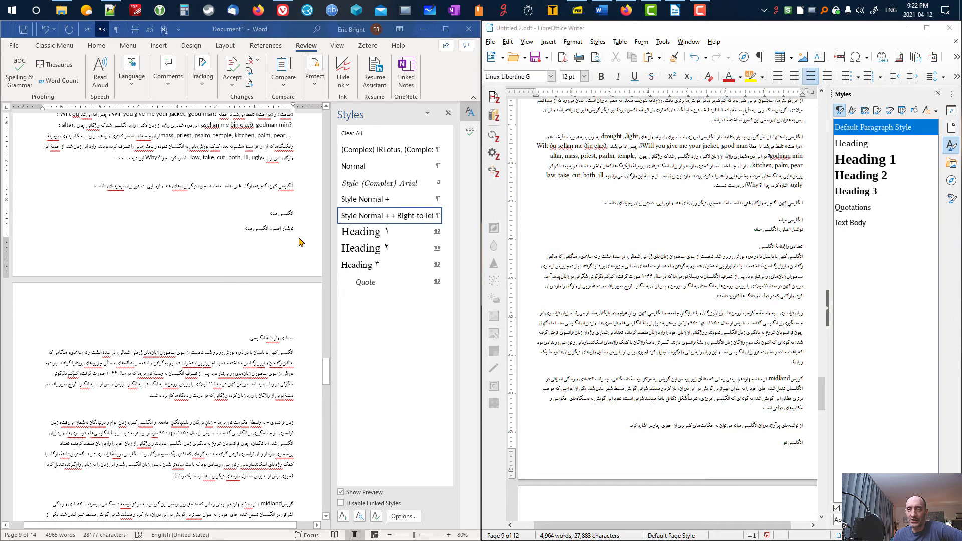
{"action": "scroll", "coordinate": [278, 267], "scroll_direction": "down", "scroll_amount": 1}
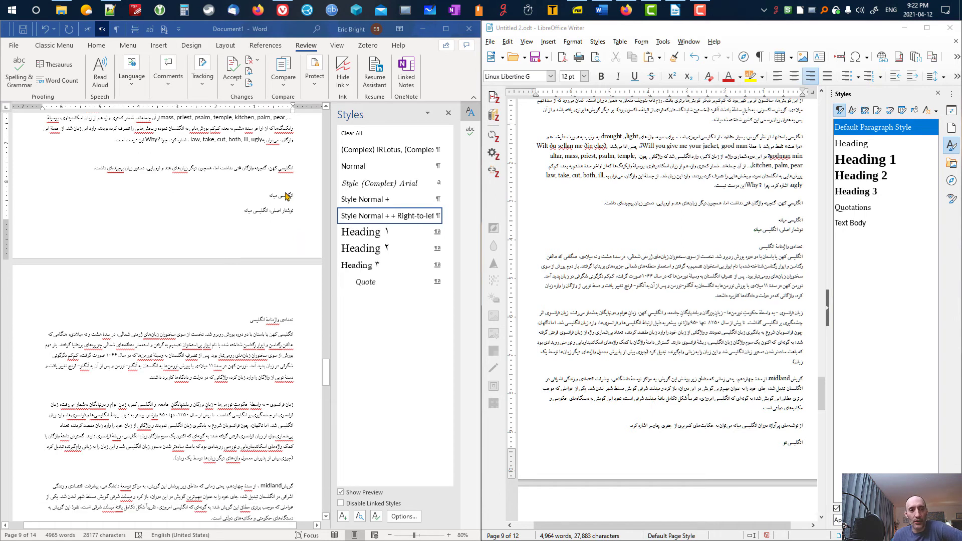
{"action": "left_click", "coordinate": [269, 197]}
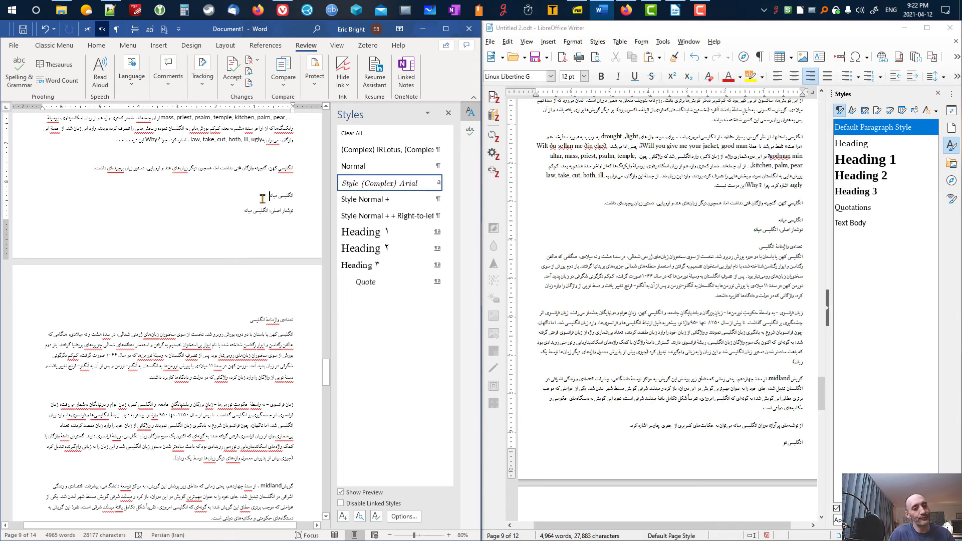
{"action": "triple_click", "coordinate": [288, 195]}
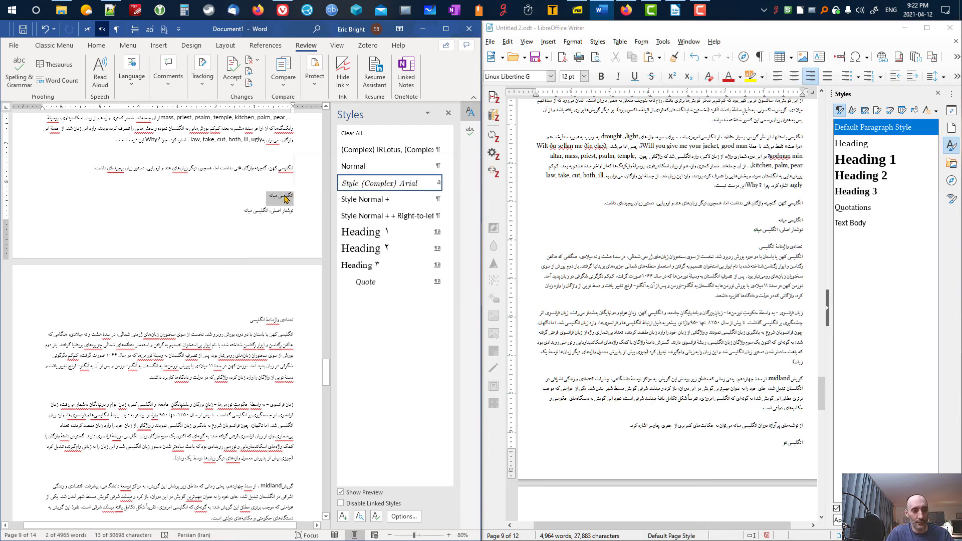
{"action": "left_click", "coordinate": [286, 196]}
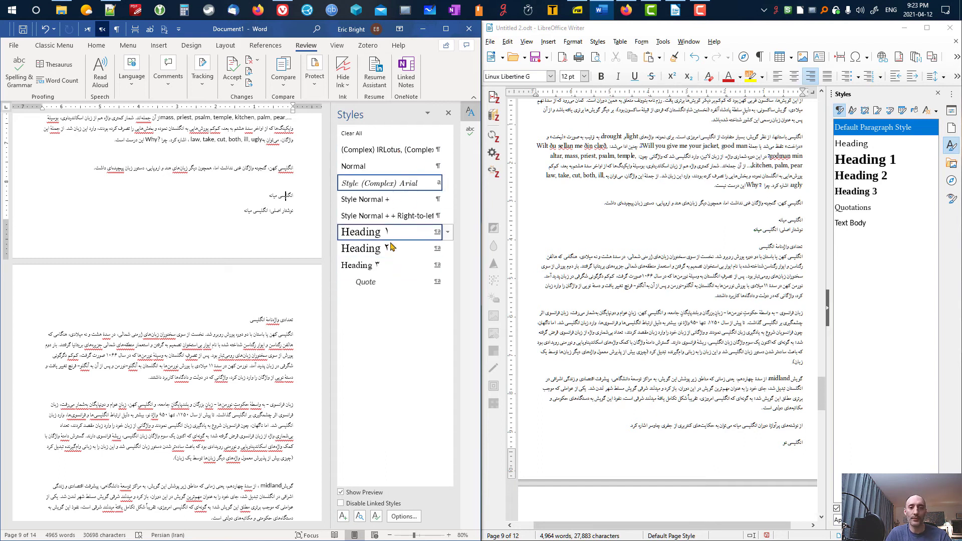
{"action": "mouse_move", "coordinate": [394, 281]}
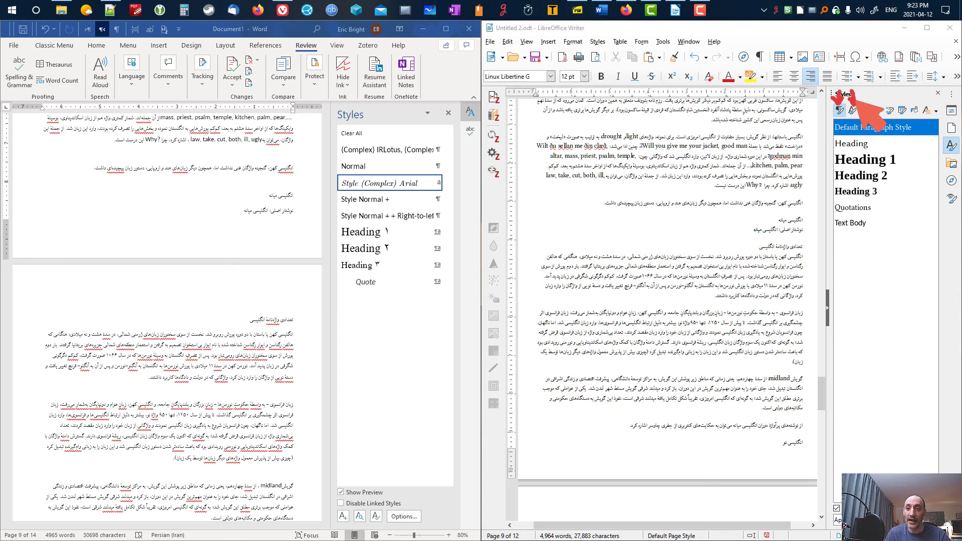
- Mark the style categories in LibreOffice Writer, clear the mark, and view the character styles before returning to the paragraph styles
{"action": "mouse_move", "coordinate": [863, 89]}
{"action": "left_mouse_down"}
{"action": "mouse_move", "coordinate": [866, 106]}
{"action": "mouse_move", "coordinate": [877, 103]}
{"action": "left_mouse_up"}
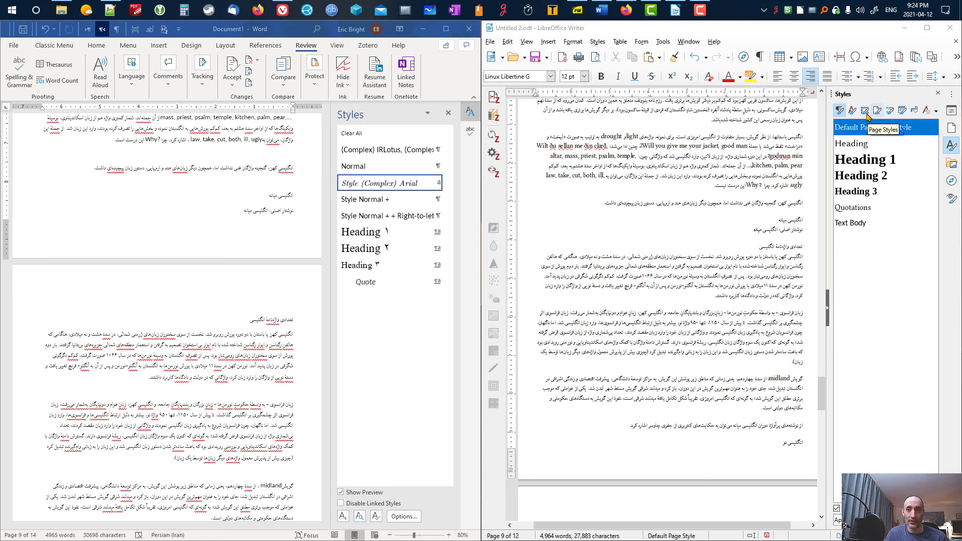
{"action": "left_click", "coordinate": [853, 112]}
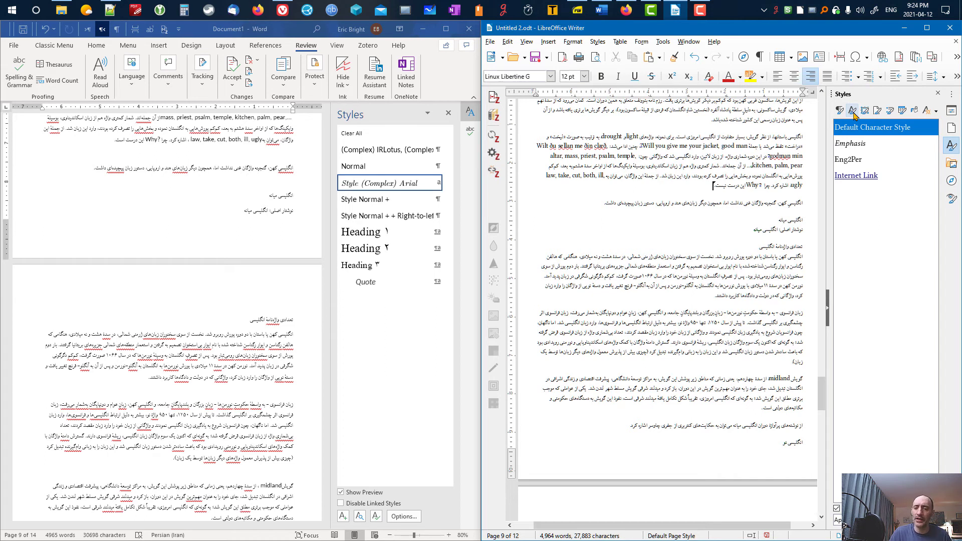
{"action": "left_click", "coordinate": [840, 110]}
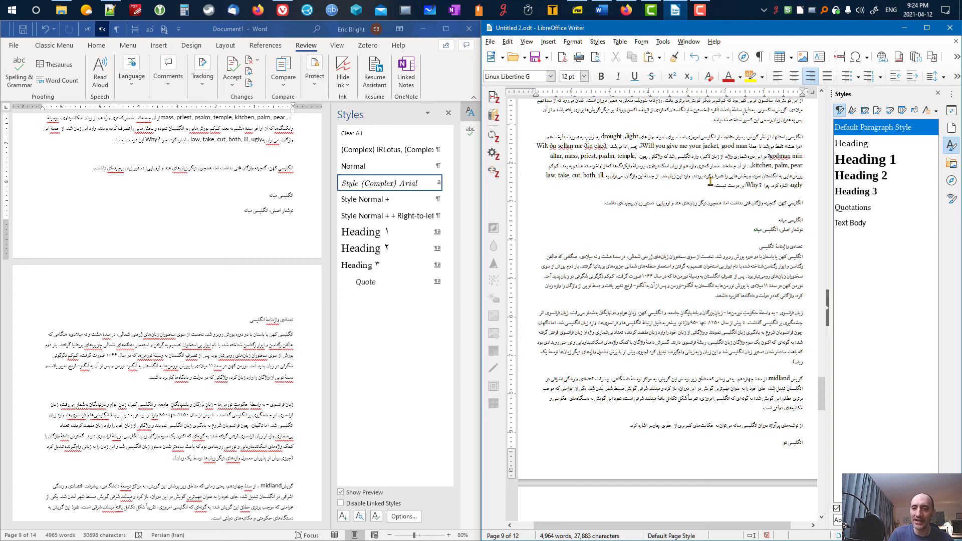
- Apply the Heading 1 paragraph style to the mixed Persian-English paragraph in Writer and undo it
{"action": "left_click_drag", "start_coordinate": [711, 178], "coordinate": [741, 150]}
{"action": "left_click", "coordinate": [673, 154]}
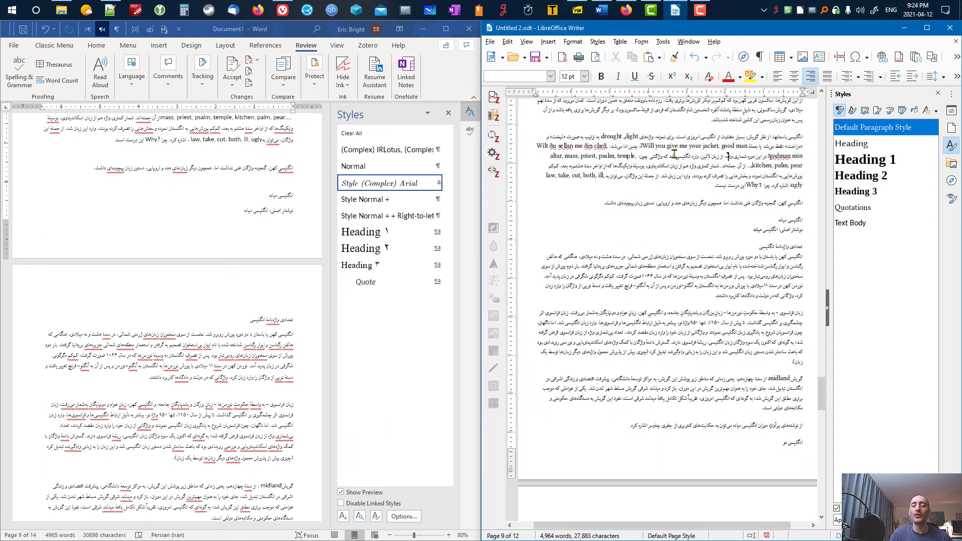
{"action": "left_click", "coordinate": [691, 169]}
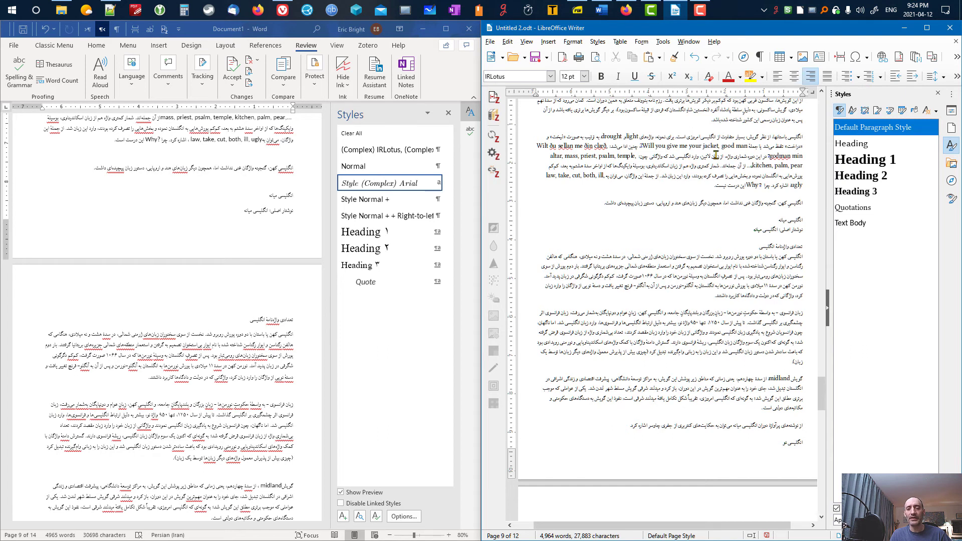
{"action": "double_click", "coordinate": [865, 160]}
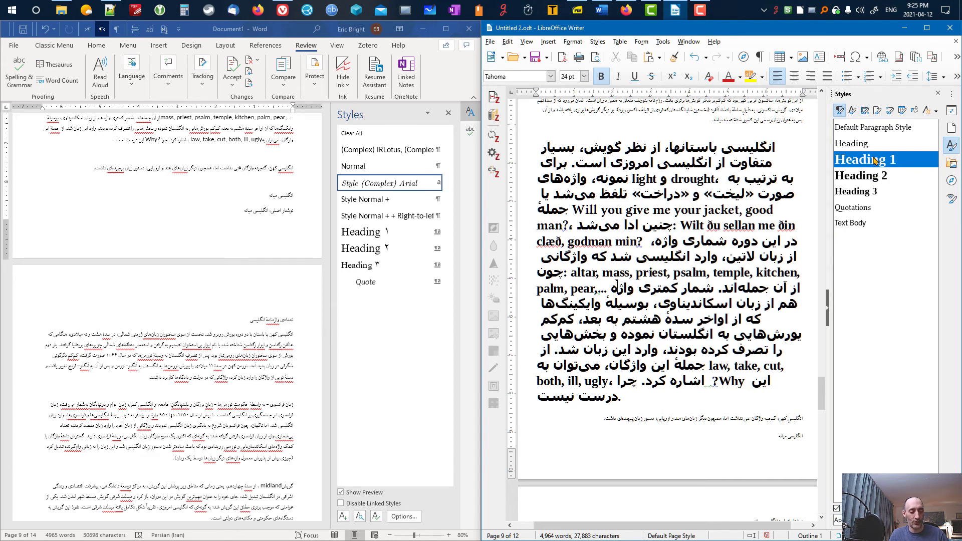
{"action": "key", "text": "ctrl+z"}
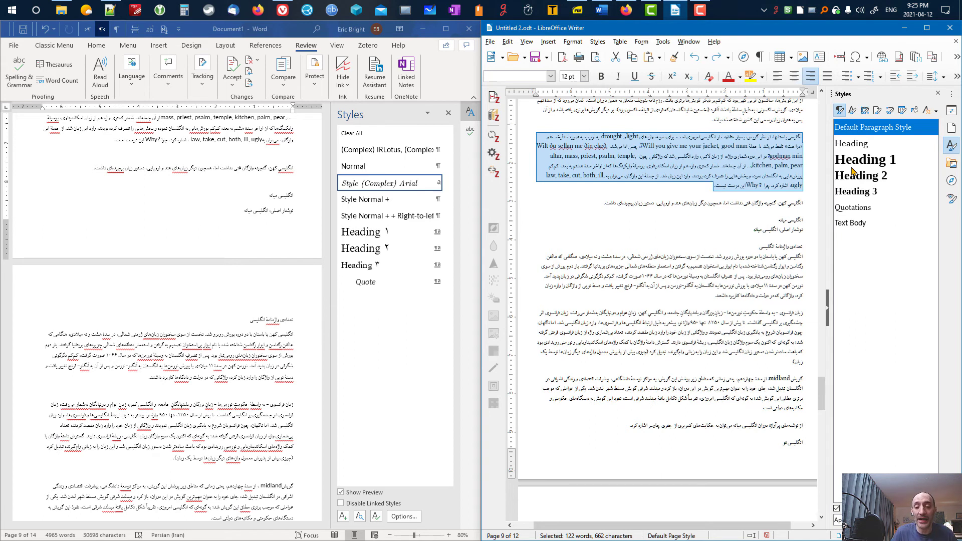
- Apply the Emphasis character style to part of the Persian sentence before "law, take, cut, both, ill", and undo it
{"action": "left_click", "coordinate": [852, 111]}
{"action": "left_click", "coordinate": [726, 172]}
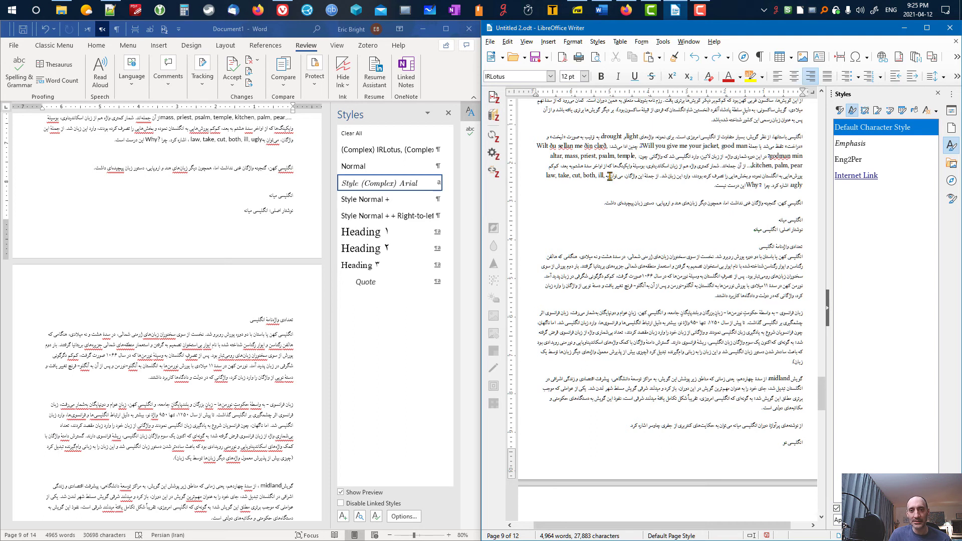
{"action": "left_click_drag", "start_coordinate": [608, 175], "coordinate": [724, 176]}
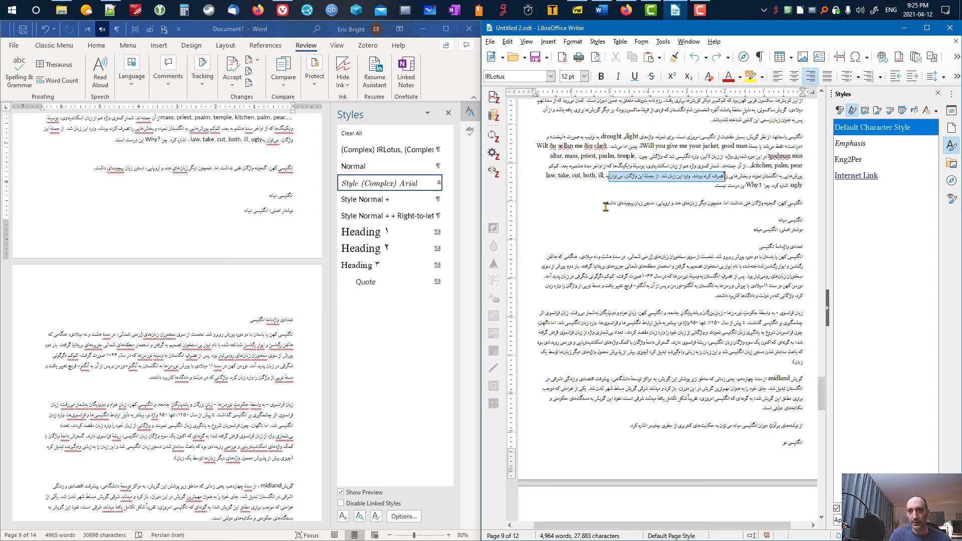
{"action": "double_click", "coordinate": [854, 144]}
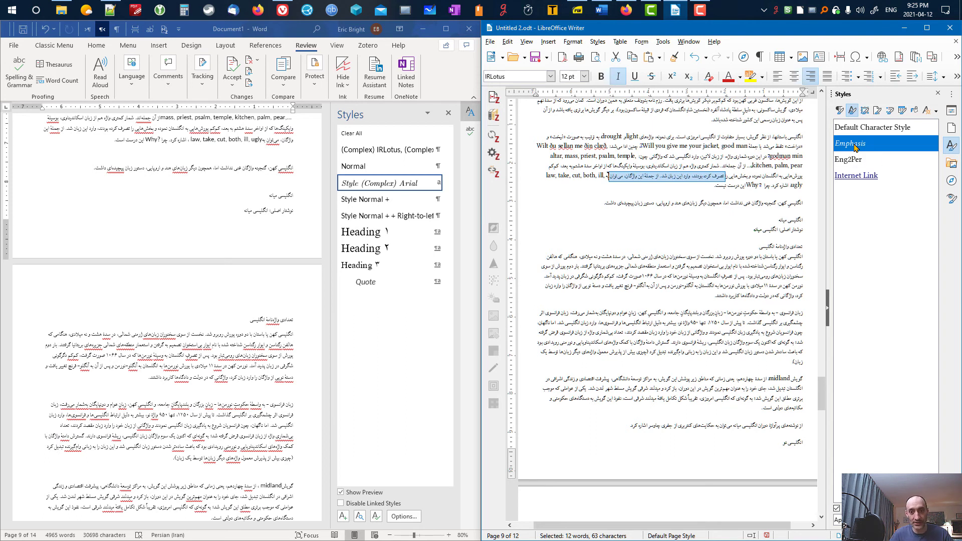
{"action": "key", "text": "ctrl+z"}
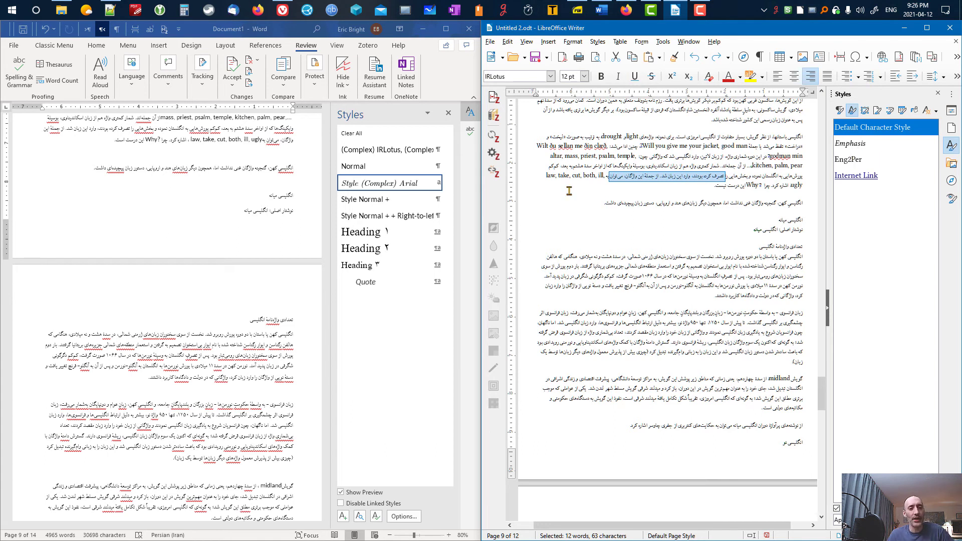
- Underline the end of Word's styles list in red below Quote, clear the mark, and check the Styles pane's window options
{"action": "left_click", "coordinate": [428, 334]}
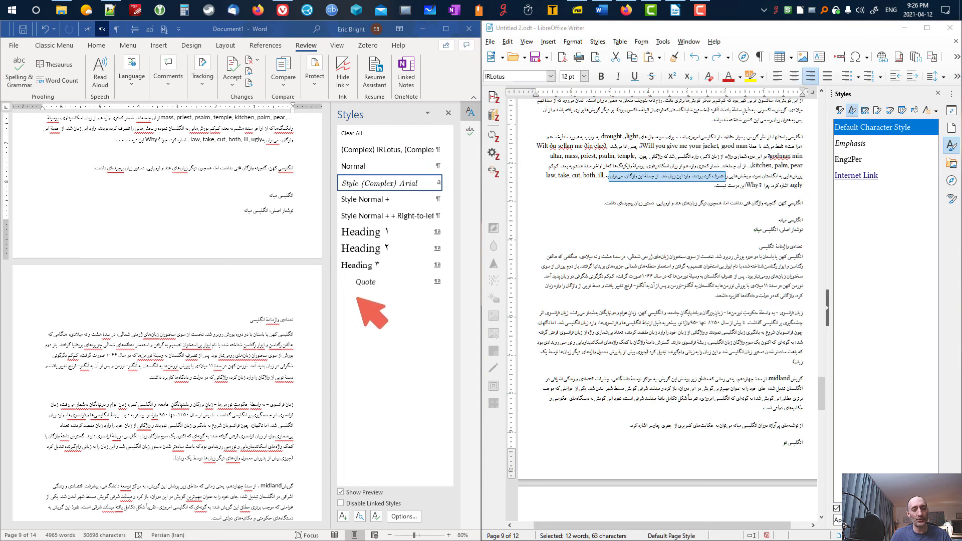
{"action": "left_click_drag", "start_coordinate": [357, 298], "coordinate": [451, 304]}
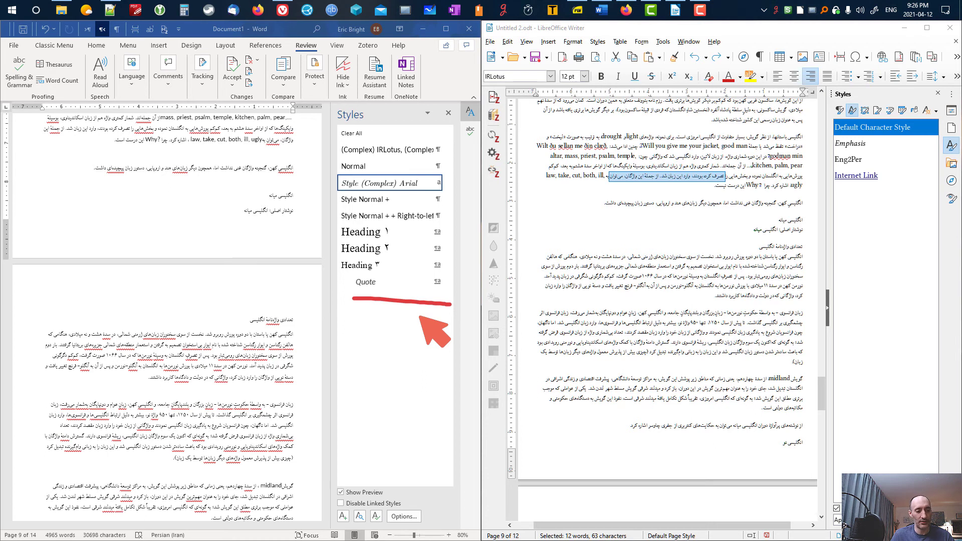
{"action": "key", "text": "Escape"}
{"action": "left_click", "coordinate": [428, 117]}
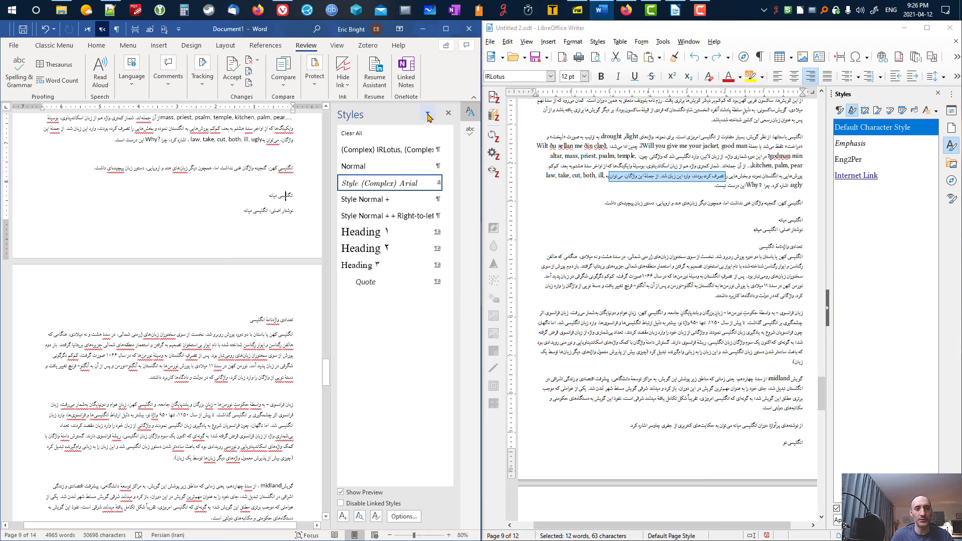
{"action": "left_click", "coordinate": [428, 116]}
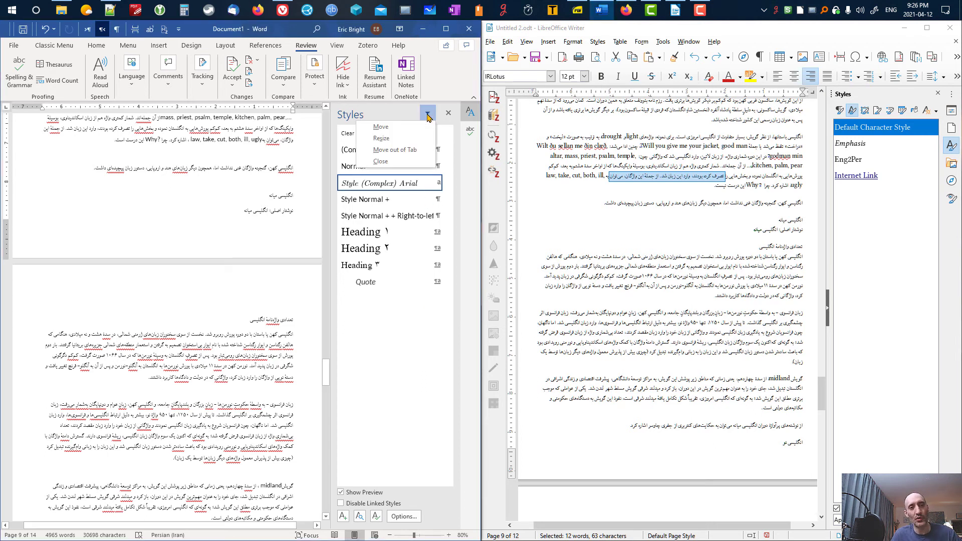
{"action": "left_click", "coordinate": [407, 333]}
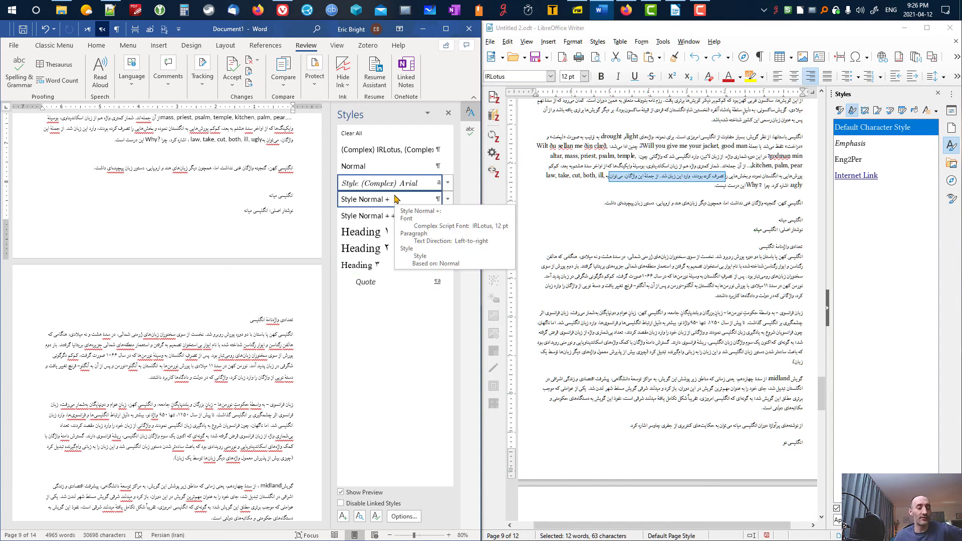
- Start a new style in Word from the "انگلیسی میانه" heading's formatting and name it Heading-centred
{"action": "left_click", "coordinate": [273, 196]}
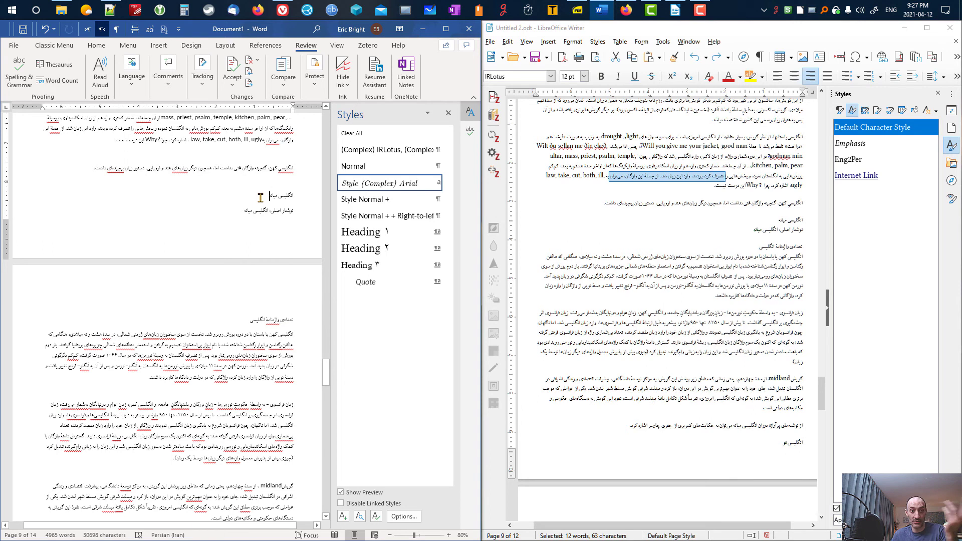
{"action": "left_click", "coordinate": [343, 516]}
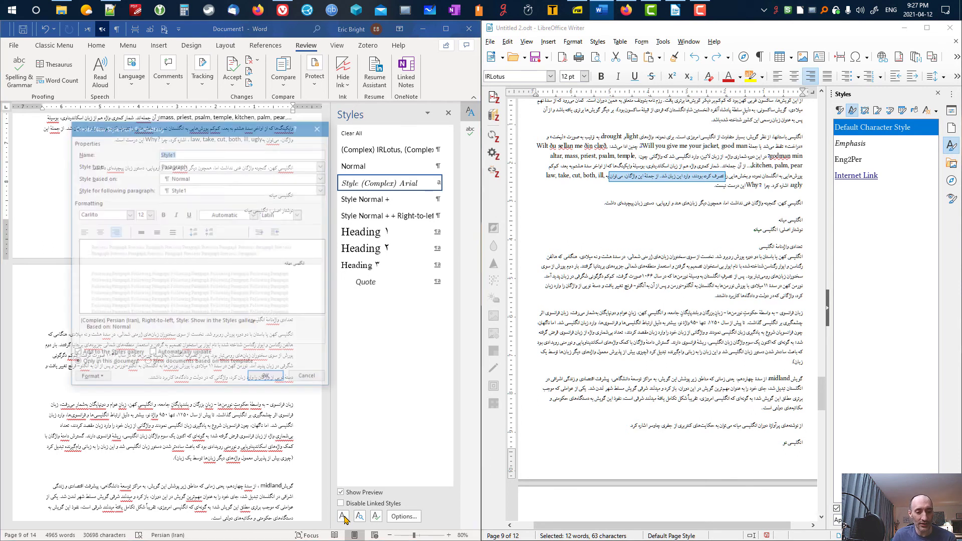
{"action": "left_click_drag", "start_coordinate": [181, 130], "coordinate": [270, 227]}
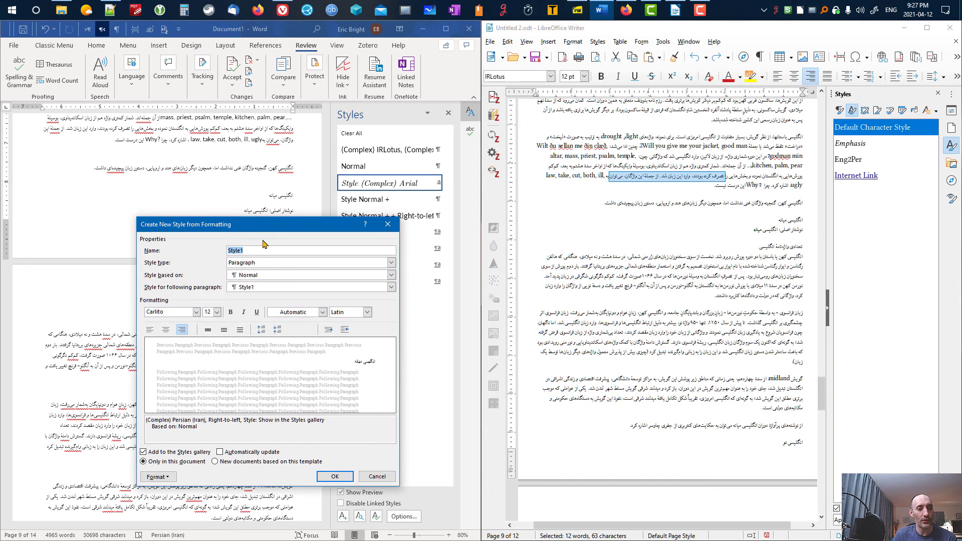
{"action": "left_click_drag", "start_coordinate": [264, 228], "coordinate": [210, 223]}
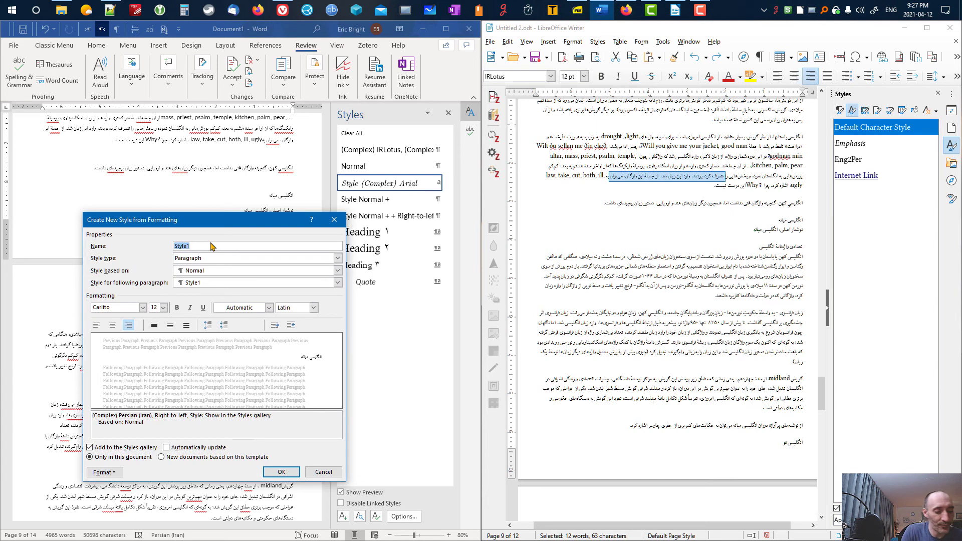
{"action": "type", "text": "Heading"}
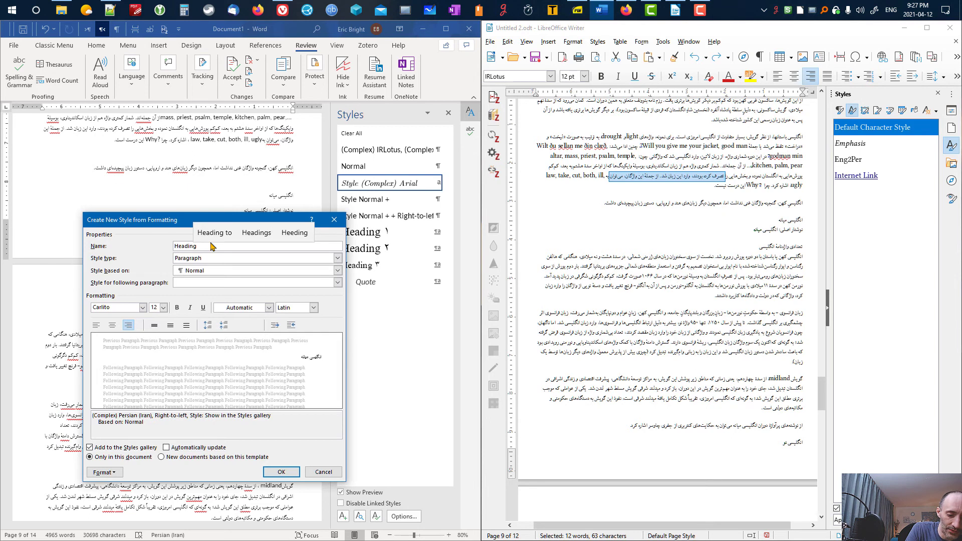
{"action": "type", "text": "cen"}
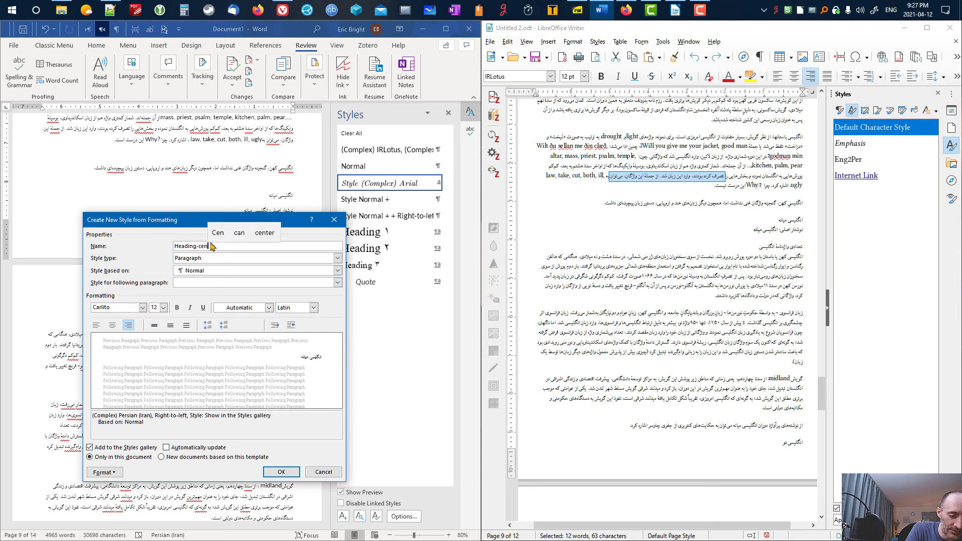
{"action": "type", "text": "tre"}
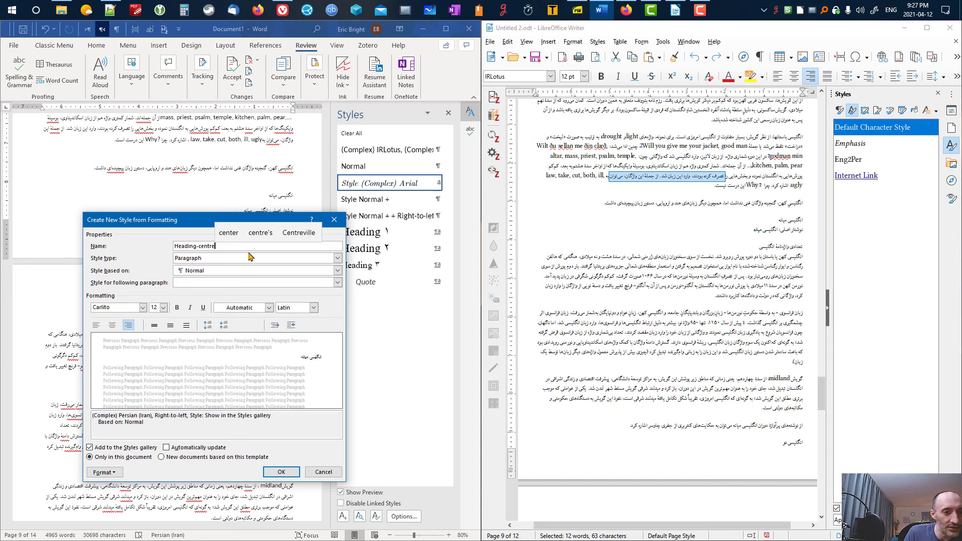
{"action": "type", "text": "d"}
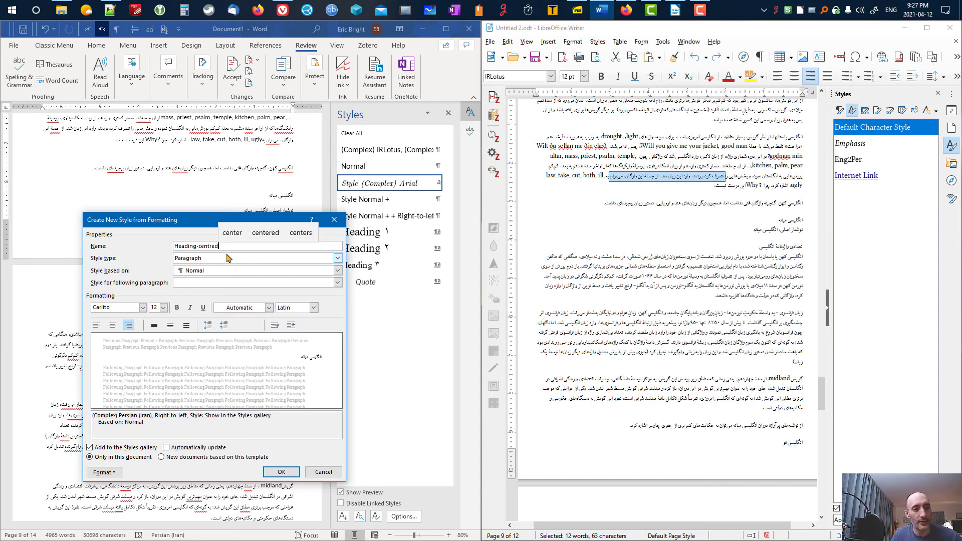
- Keep Heading-centred as a paragraph style and set Normal as its style for the following paragraph
{"action": "left_click", "coordinate": [232, 264]}
{"action": "left_click", "coordinate": [237, 246]}
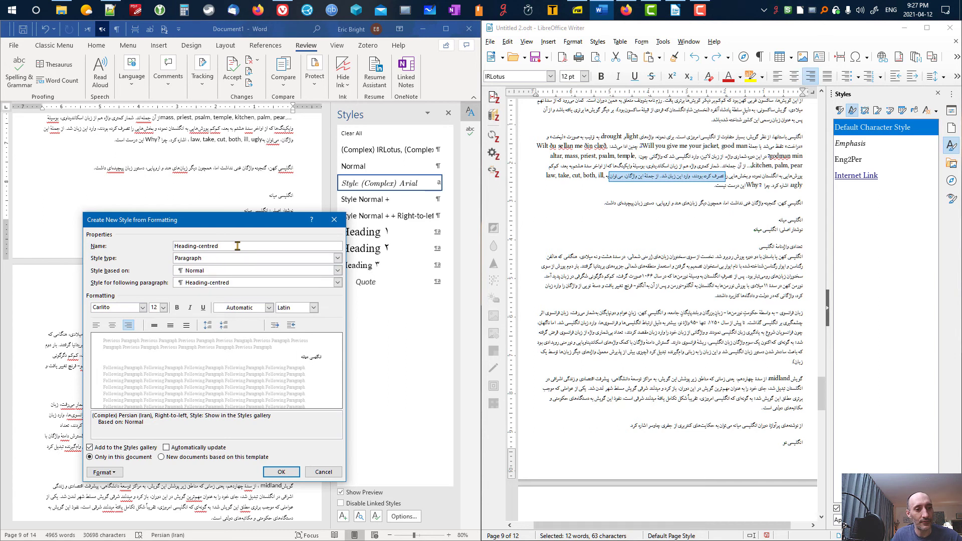
{"action": "left_click", "coordinate": [231, 264]}
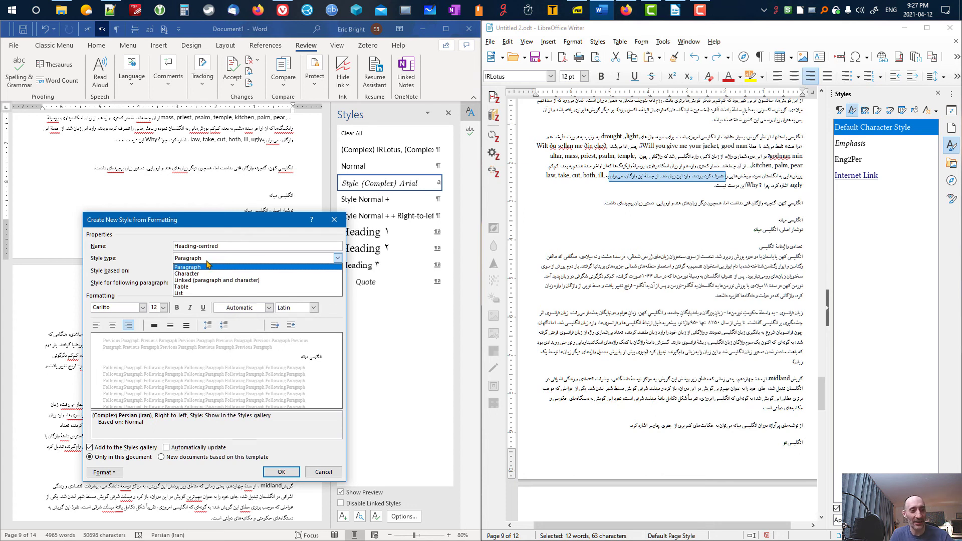
{"action": "left_click", "coordinate": [241, 233]}
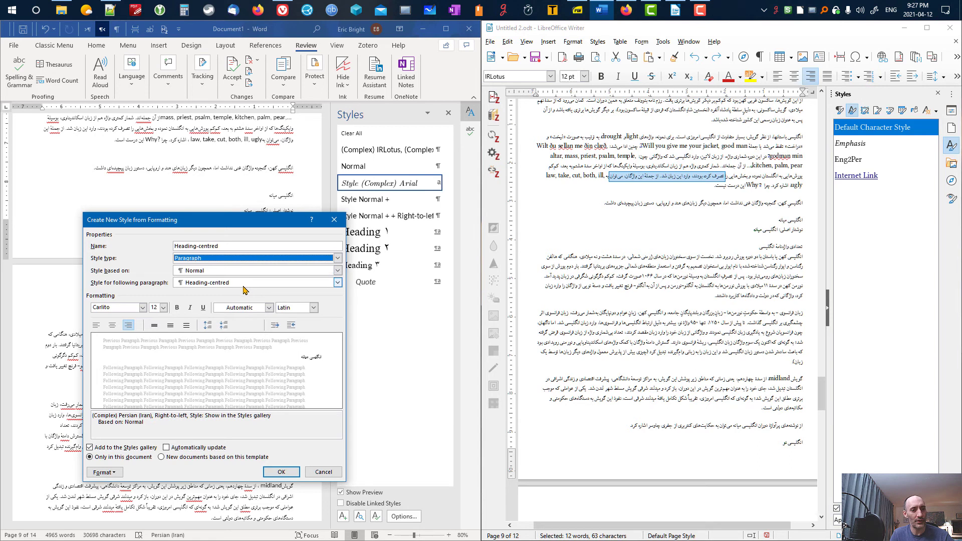
{"action": "left_click", "coordinate": [338, 282]}
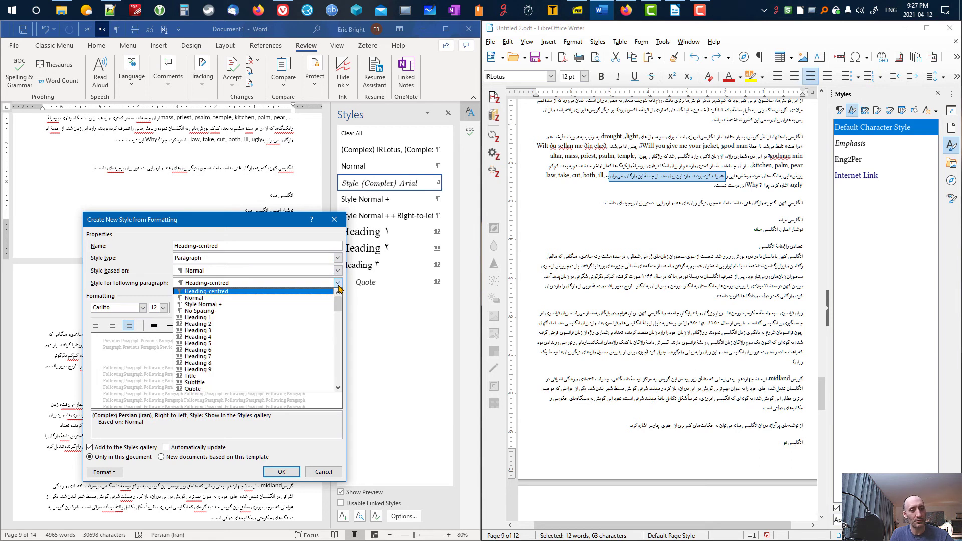
{"action": "left_click", "coordinate": [329, 297]}
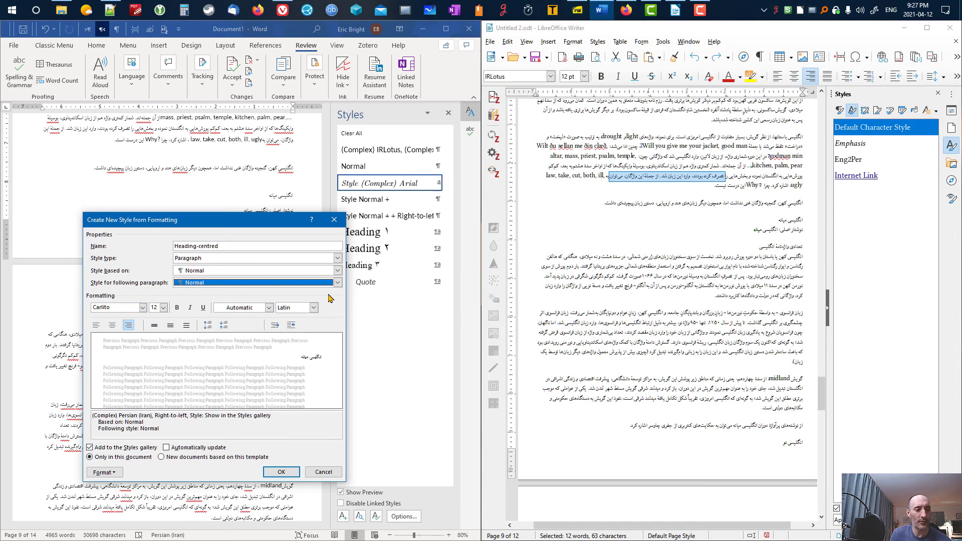
- Centre the new style, set its Complex script font to bold IRLotus 16 pt, and create it
{"action": "left_click", "coordinate": [113, 325]}
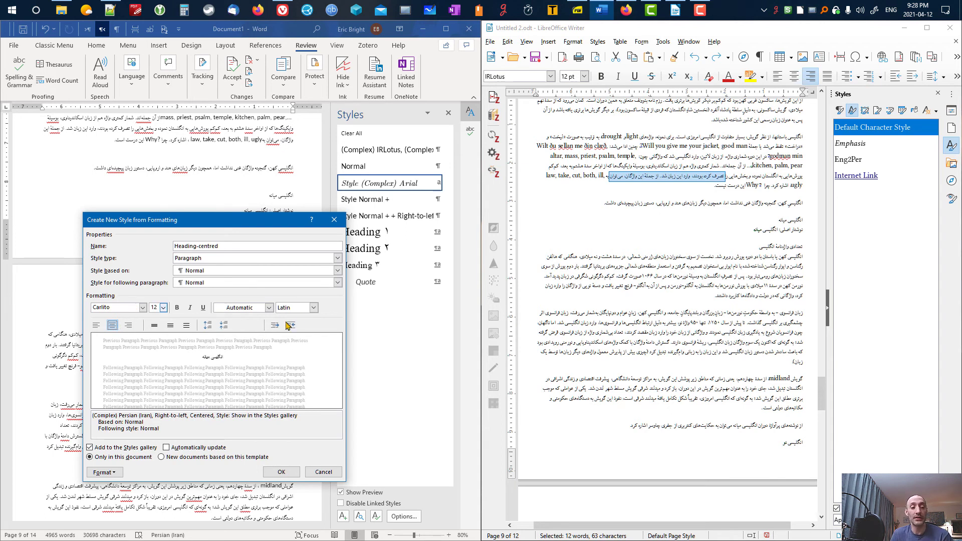
{"action": "left_click", "coordinate": [314, 307]}
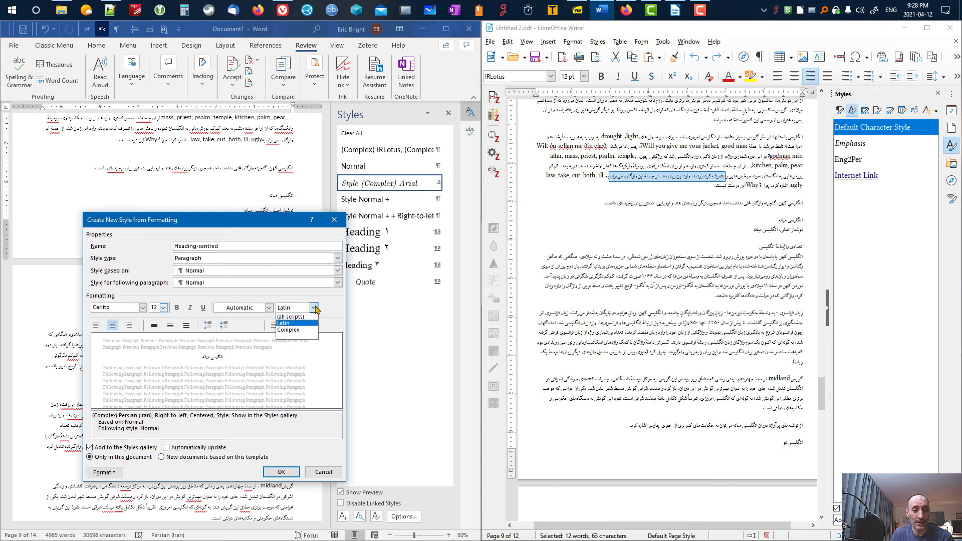
{"action": "left_click", "coordinate": [292, 330]}
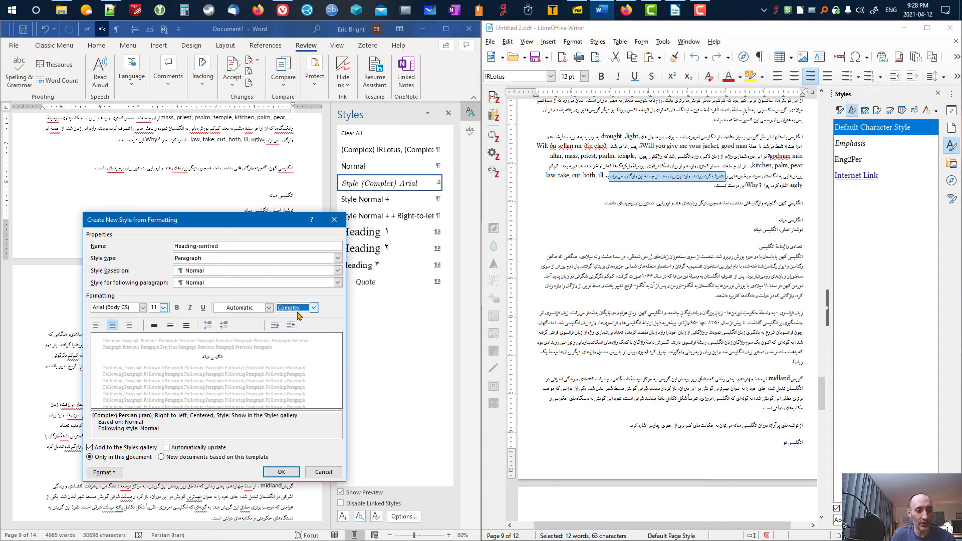
{"action": "left_click", "coordinate": [144, 308]}
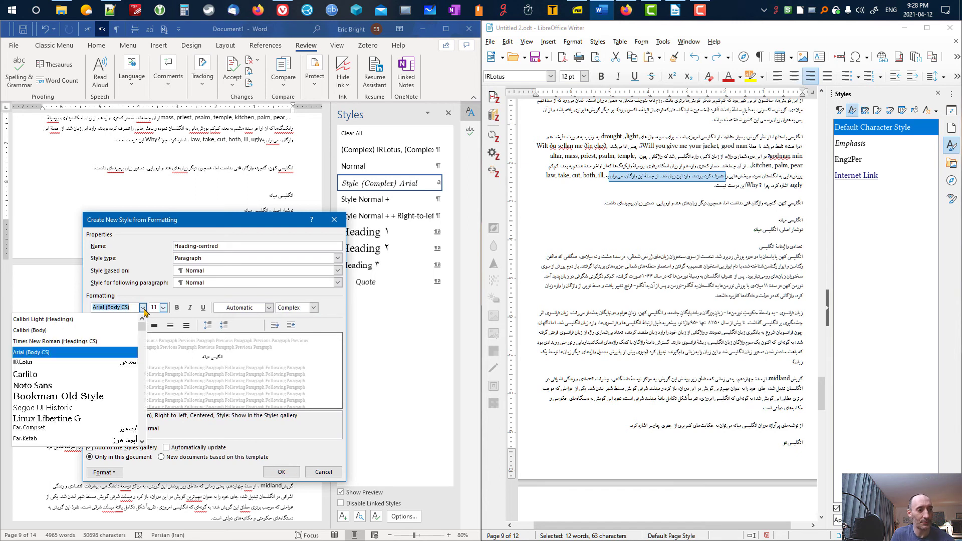
{"action": "left_click", "coordinate": [124, 361]}
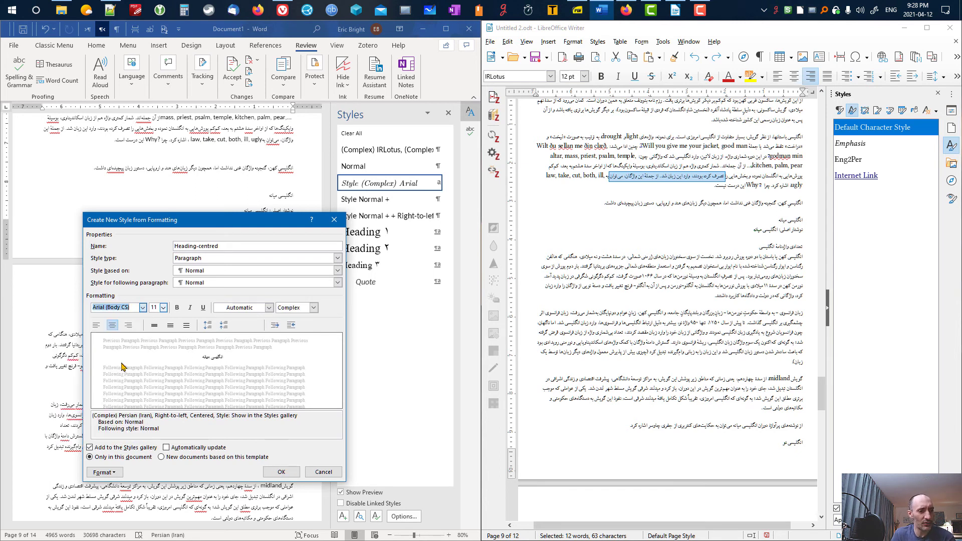
{"action": "left_click", "coordinate": [164, 308]}
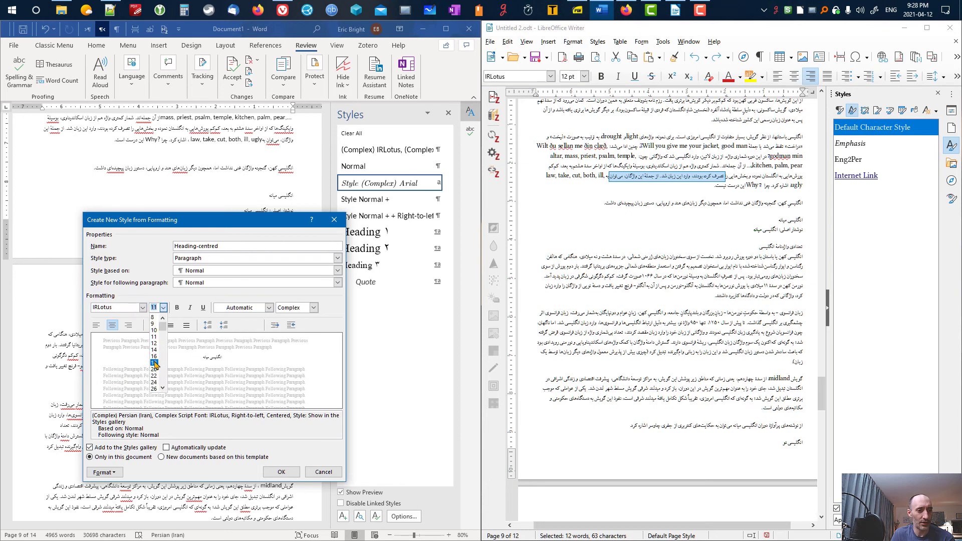
{"action": "left_click", "coordinate": [154, 356]}
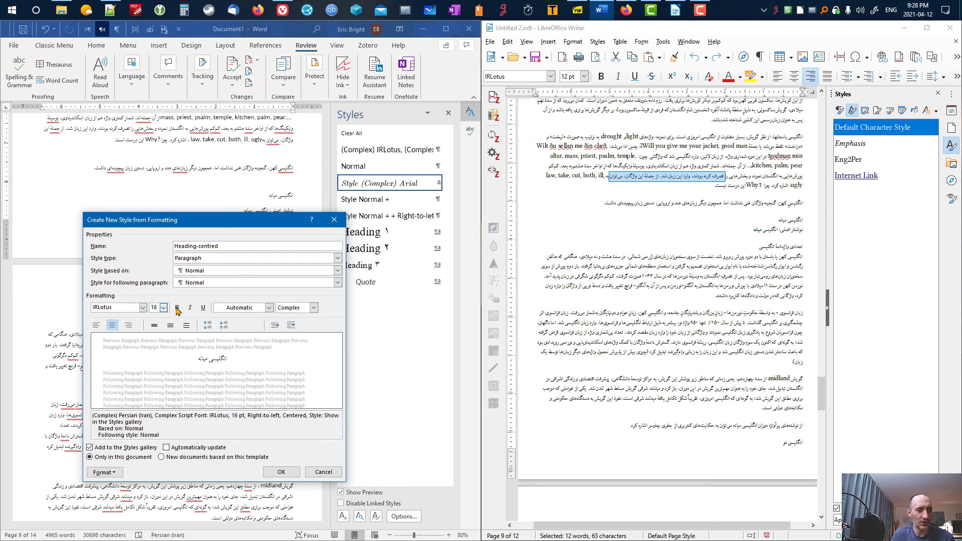
{"action": "left_click", "coordinate": [177, 308]}
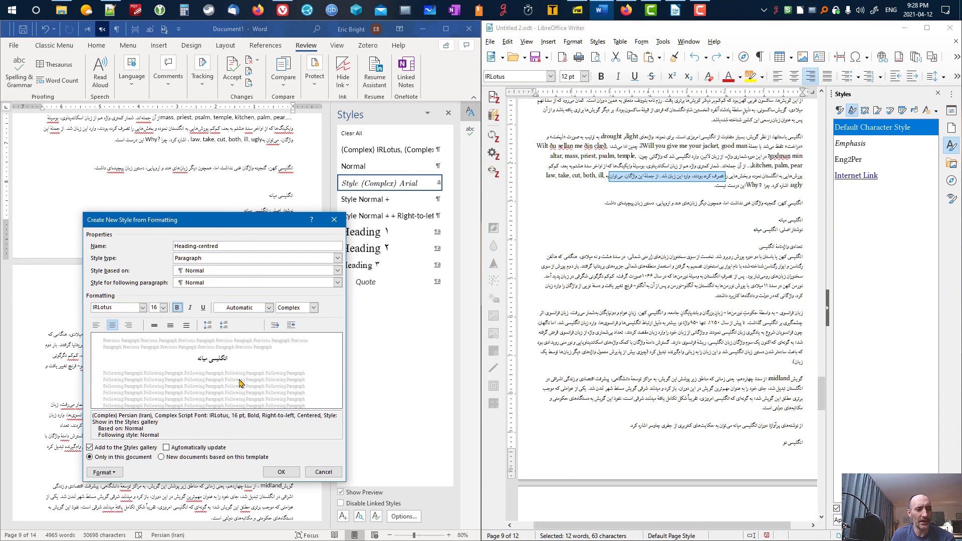
{"action": "left_click", "coordinate": [281, 471]}
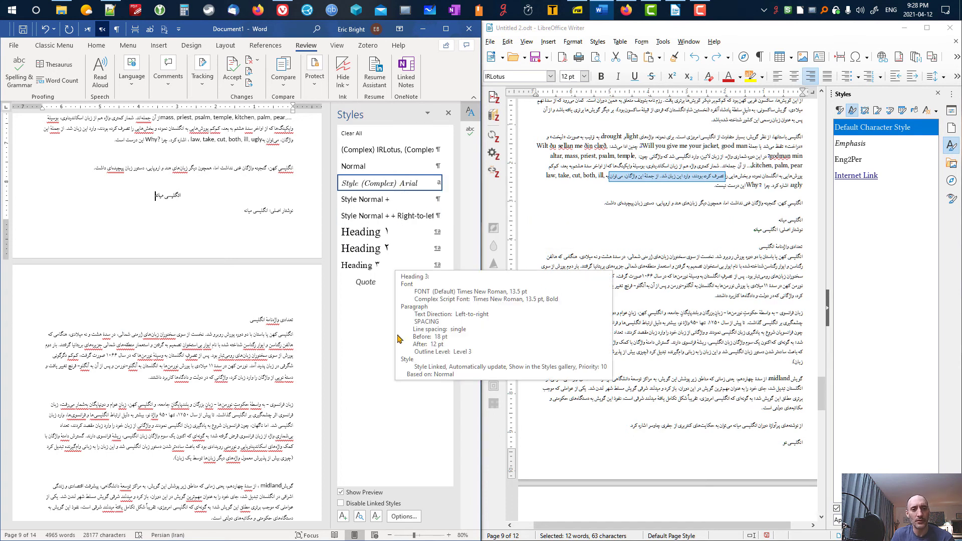
- Check which styles are marked for the "انگلیسی میانه" heading and the paragraphs around it
{"action": "left_click", "coordinate": [279, 213]}
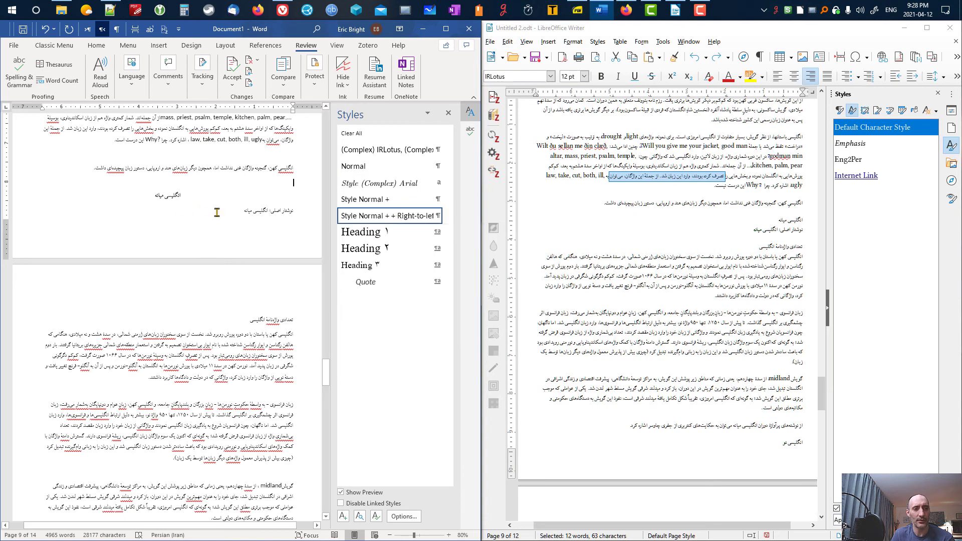
{"action": "left_click", "coordinate": [257, 210]}
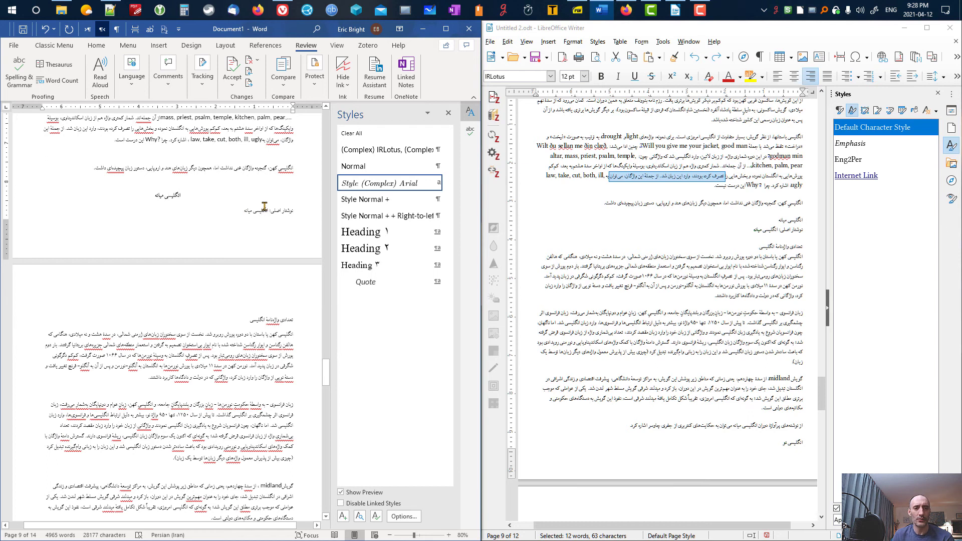
{"action": "left_click", "coordinate": [269, 321]}
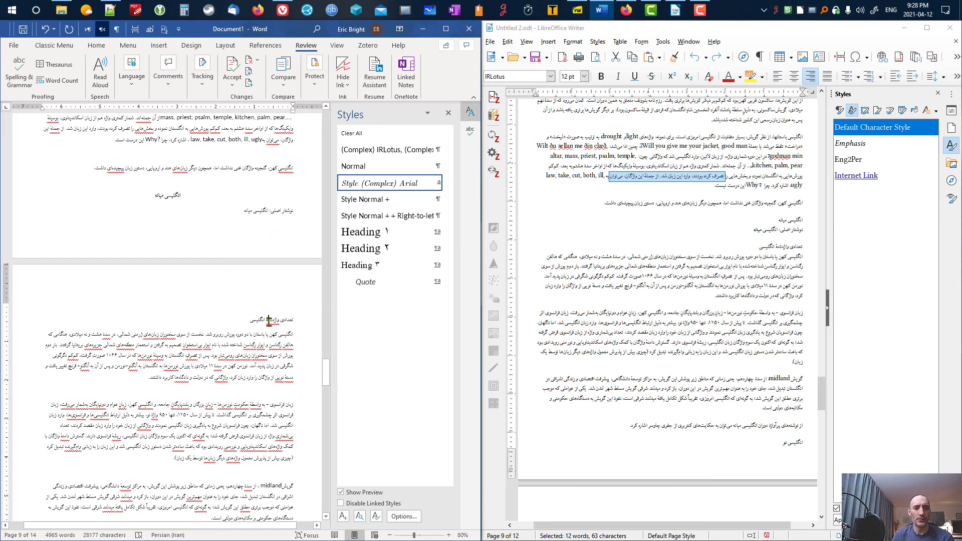
{"action": "left_click", "coordinate": [171, 196]}
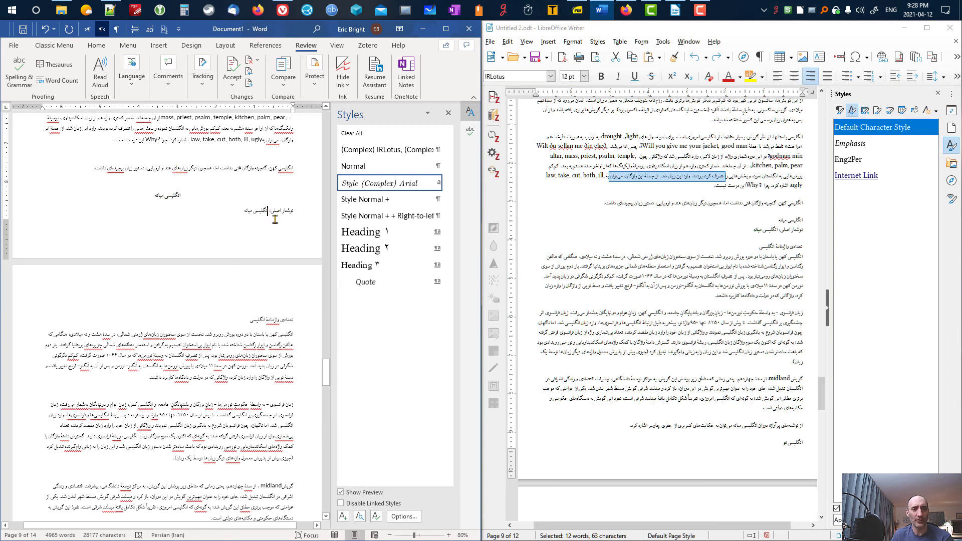
{"action": "left_click", "coordinate": [221, 357]}
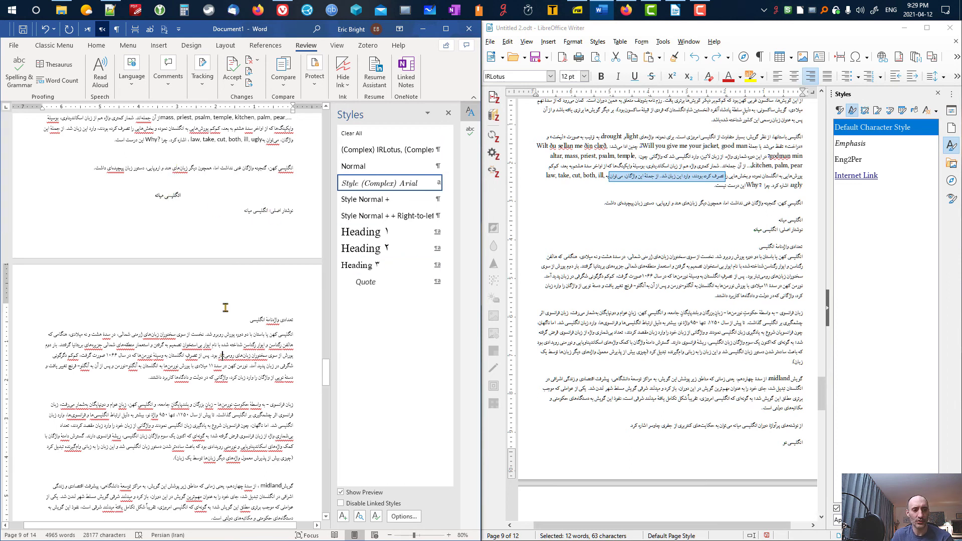
{"action": "left_click", "coordinate": [175, 195]}
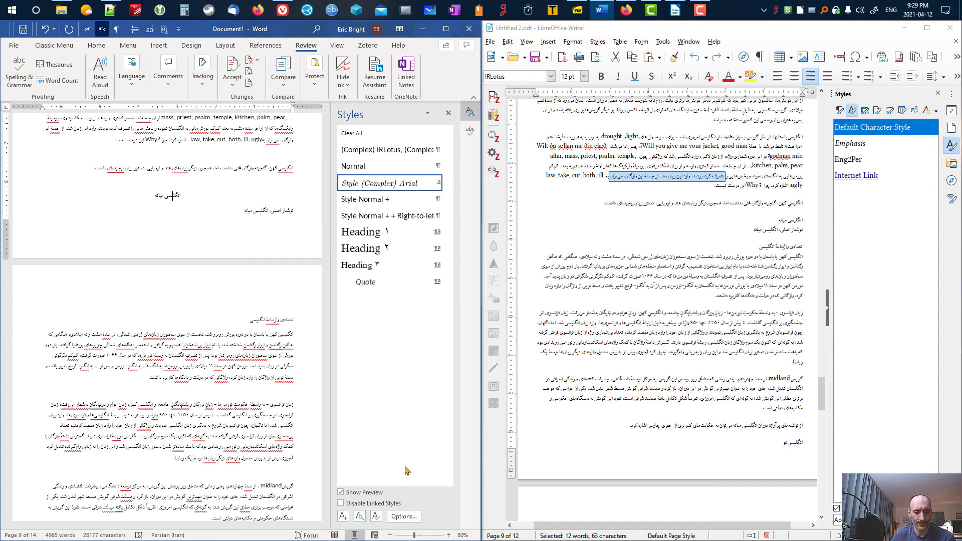
- Set the Styles pane to show the styles in the current document
{"action": "left_click", "coordinate": [406, 515]}
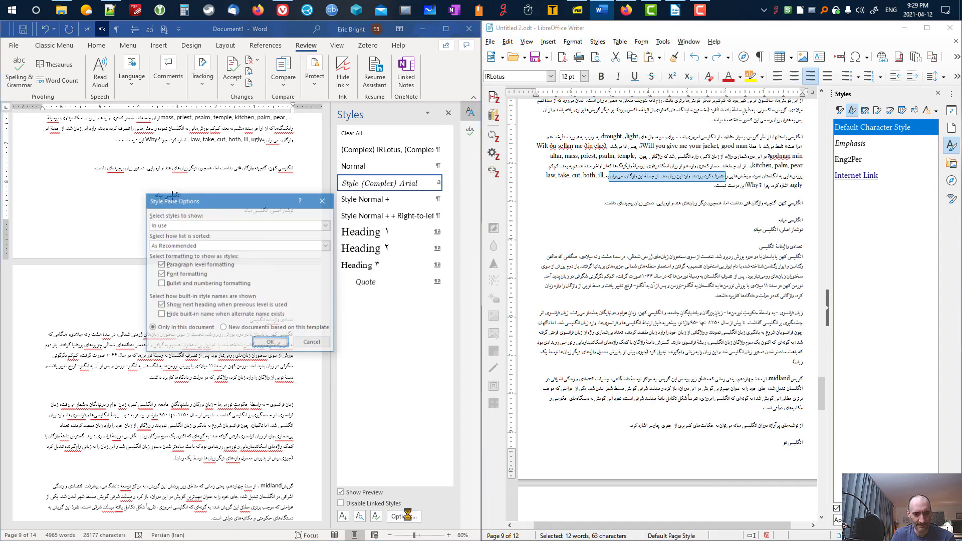
{"action": "left_click", "coordinate": [326, 225]}
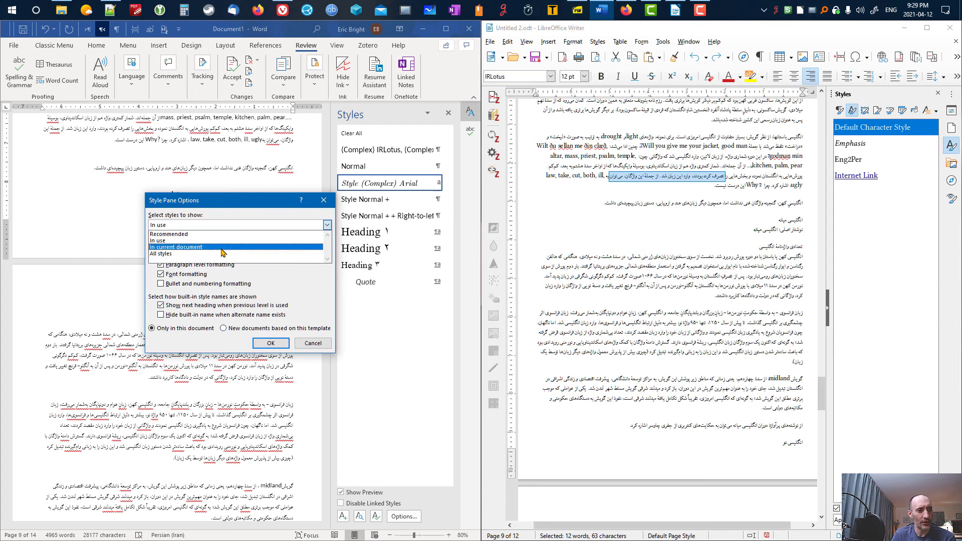
{"action": "left_click", "coordinate": [280, 247]}
{"action": "left_click", "coordinate": [269, 345]}
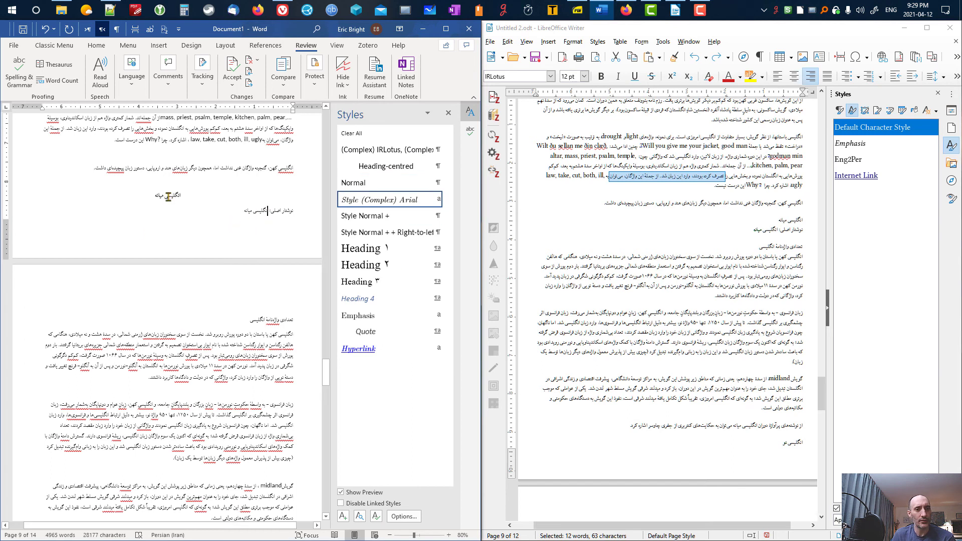
- Apply the Heading-centred style to the "انگلیسی میانه" heading and check the formatting of its two words
{"action": "left_click", "coordinate": [376, 169]}
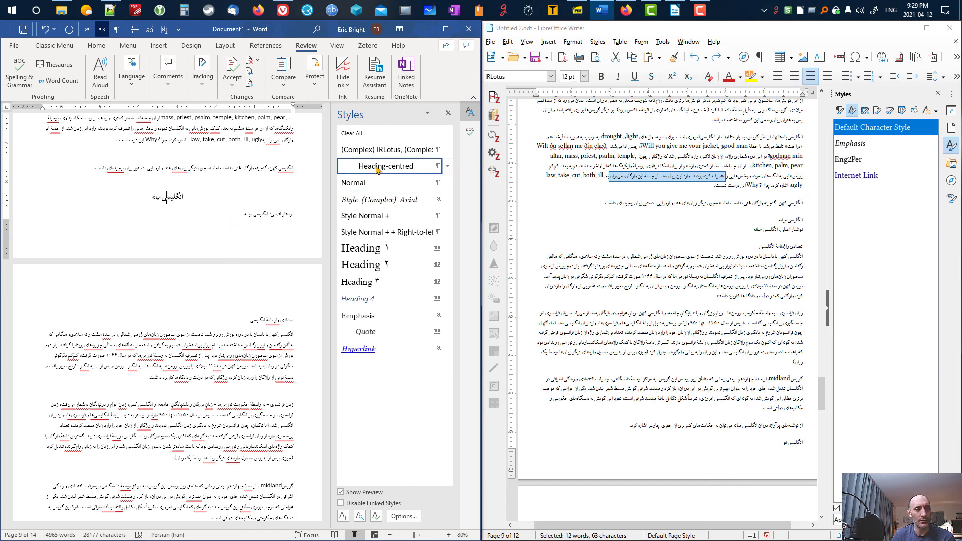
{"action": "left_click", "coordinate": [383, 203]}
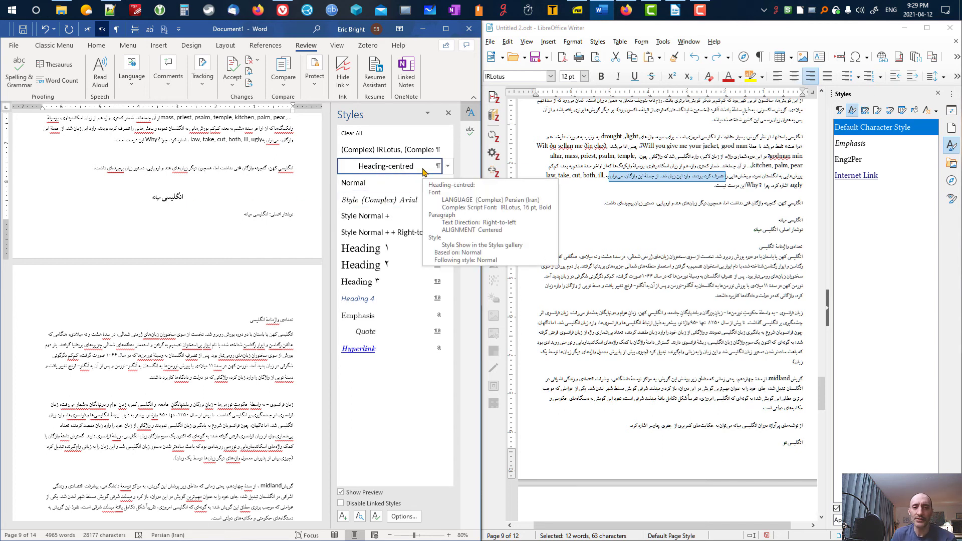
{"action": "left_click", "coordinate": [180, 197]}
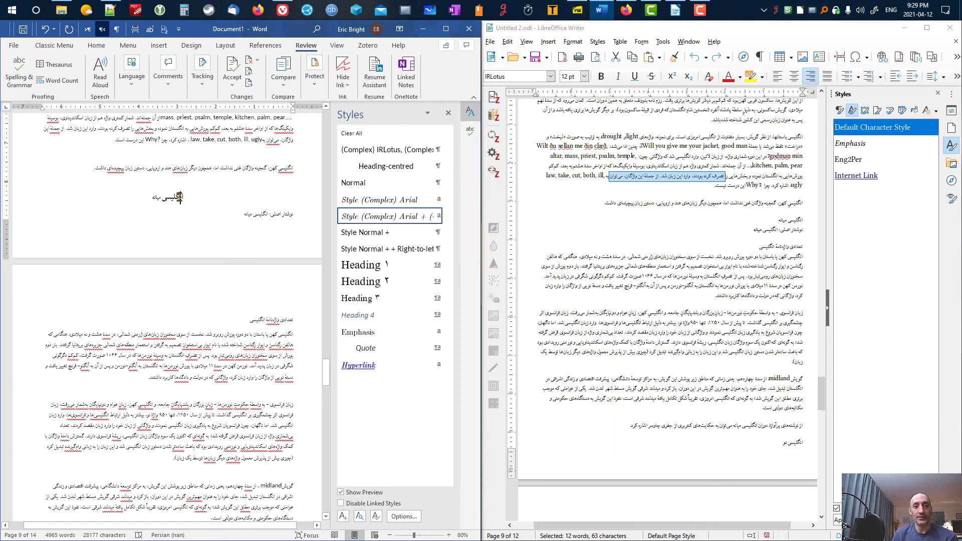
{"action": "left_click_drag", "start_coordinate": [140, 198], "coordinate": [206, 197]}
{"action": "left_click", "coordinate": [161, 198]}
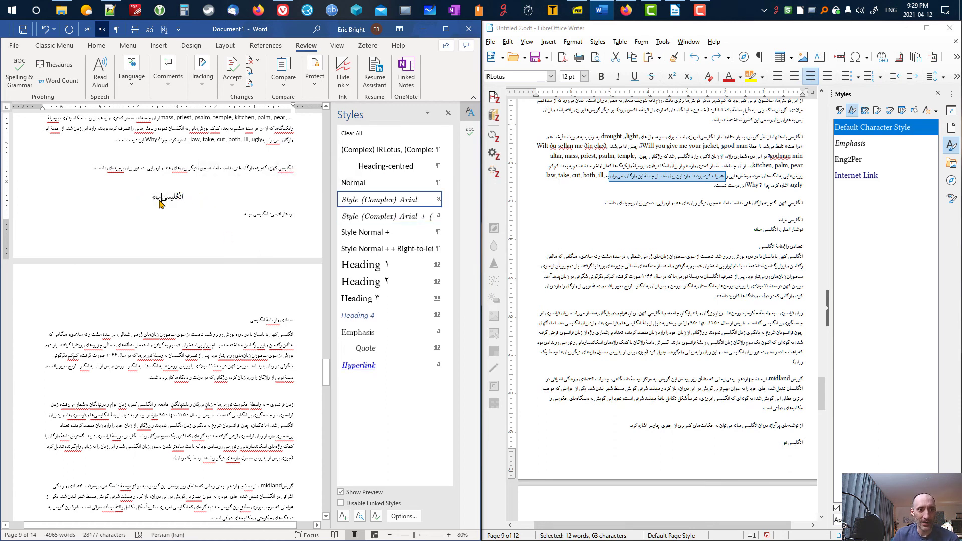
- Show the formatting marks, examine the whole "انگلیسی میانه" heading paragraph, and hide the marks again
{"action": "left_click", "coordinate": [110, 48]}
{"action": "left_click", "coordinate": [242, 85]}
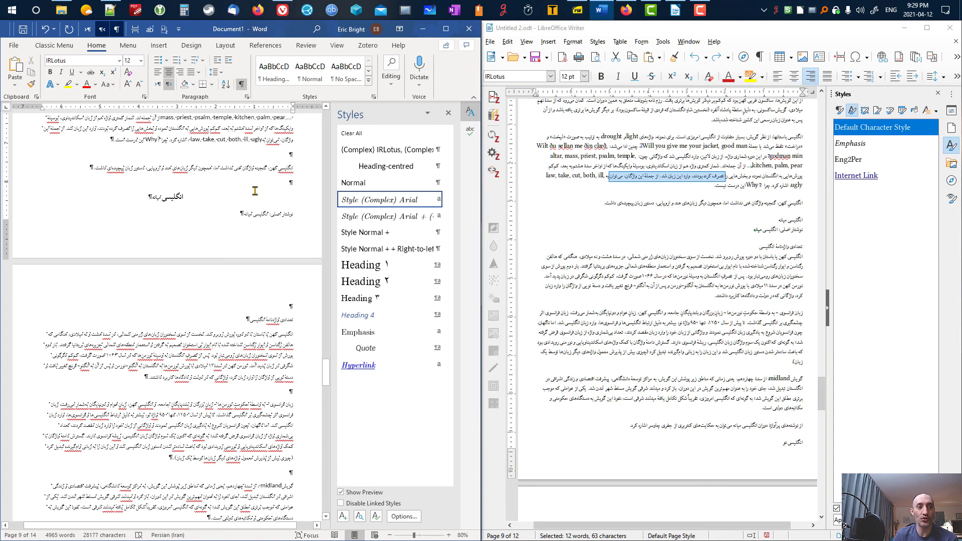
{"action": "triple_click", "coordinate": [170, 198]}
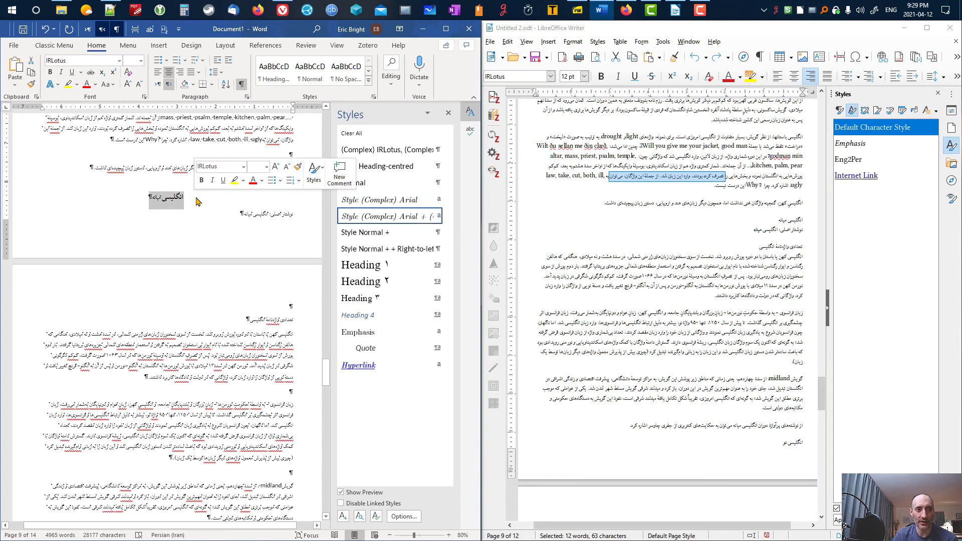
{"action": "left_click", "coordinate": [241, 84]}
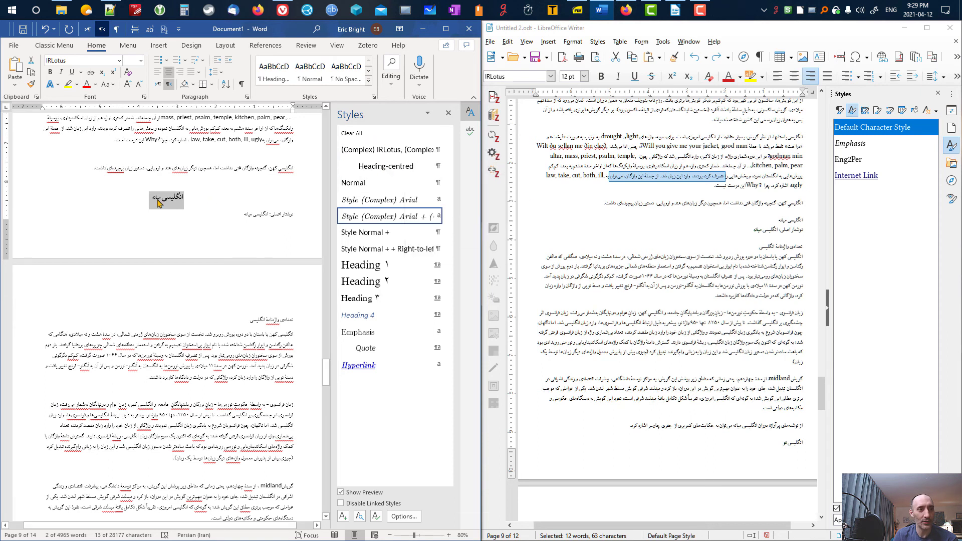
- Clear all formatting from the selected heading, and undo back to before Heading-centred was applied
{"action": "left_click", "coordinate": [129, 73]}
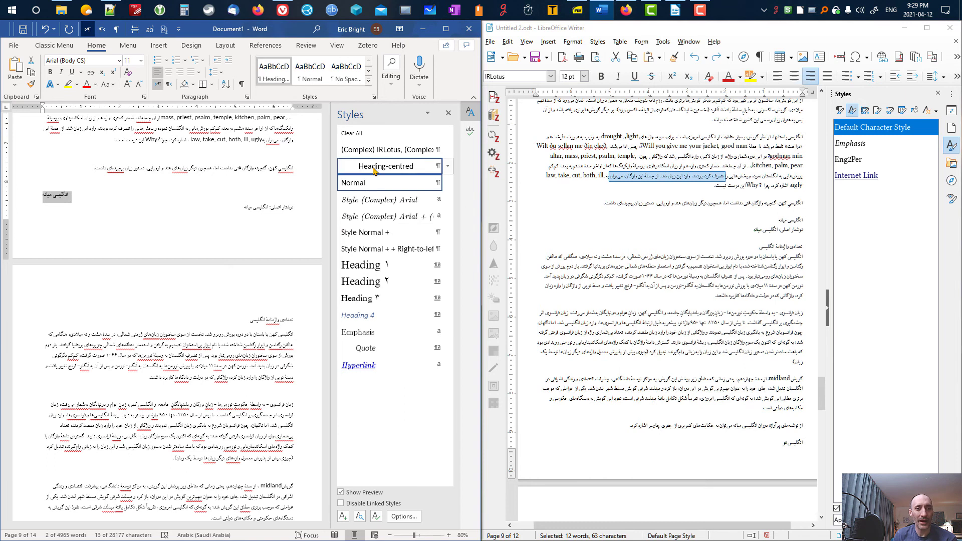
{"action": "left_click", "coordinate": [43, 29]}
{"action": "left_click", "coordinate": [43, 30]}
{"action": "left_click", "coordinate": [43, 30]}
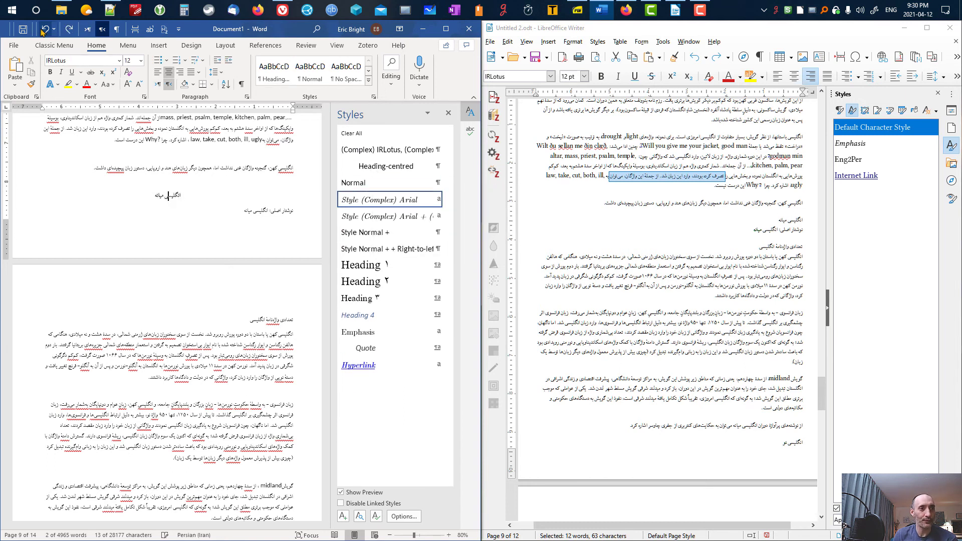
- Reapply the Heading-centred style with the cursor inside the "انگلیسی میانه" heading, and undo it
{"action": "left_click", "coordinate": [168, 196]}
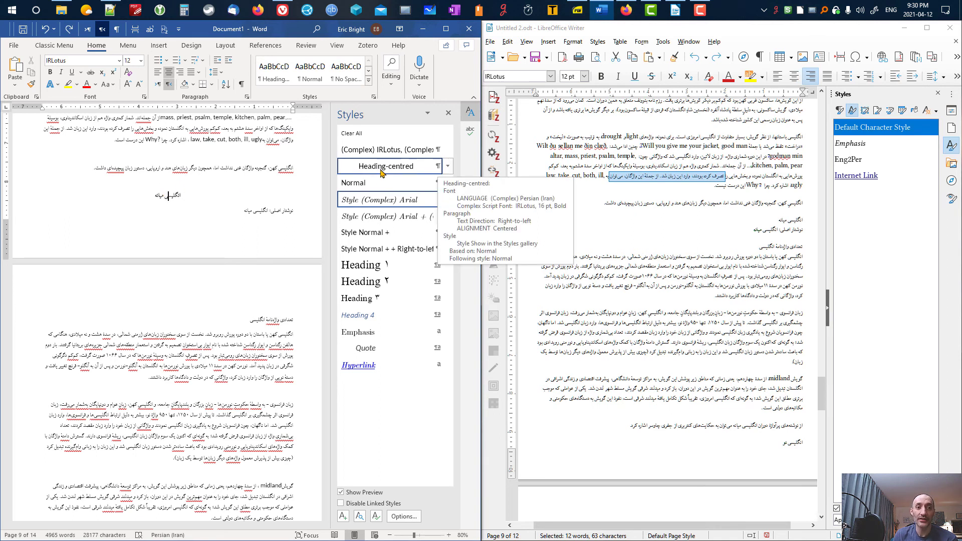
{"action": "left_click", "coordinate": [396, 169]}
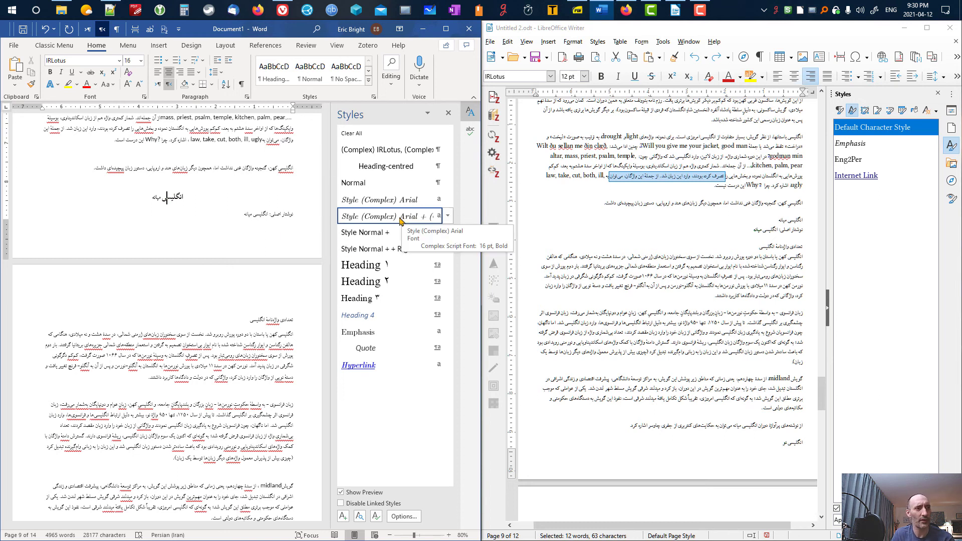
{"action": "left_click", "coordinate": [45, 29]}
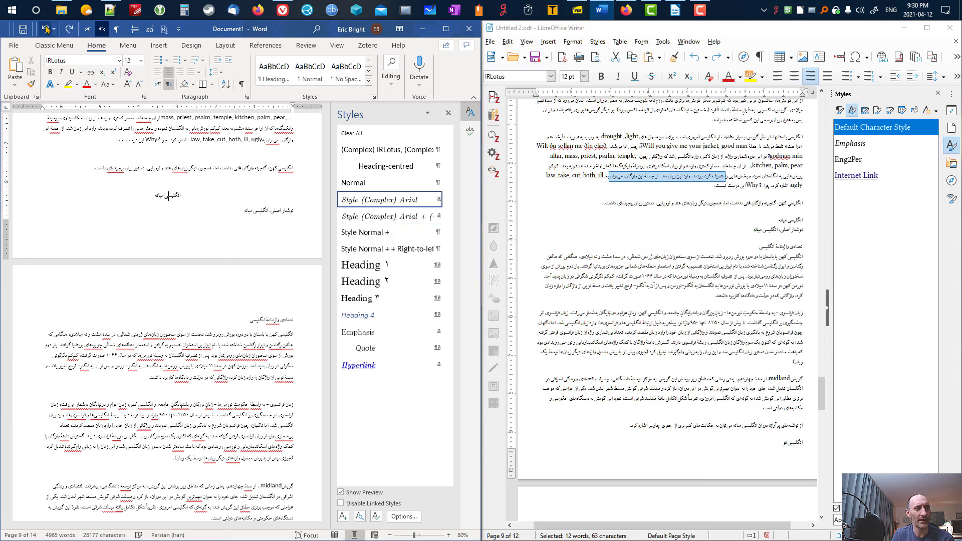
- Apply Heading-centred to the fully selected "انگلیسی میانه" heading, and undo it
{"action": "double_click", "coordinate": [162, 190]}
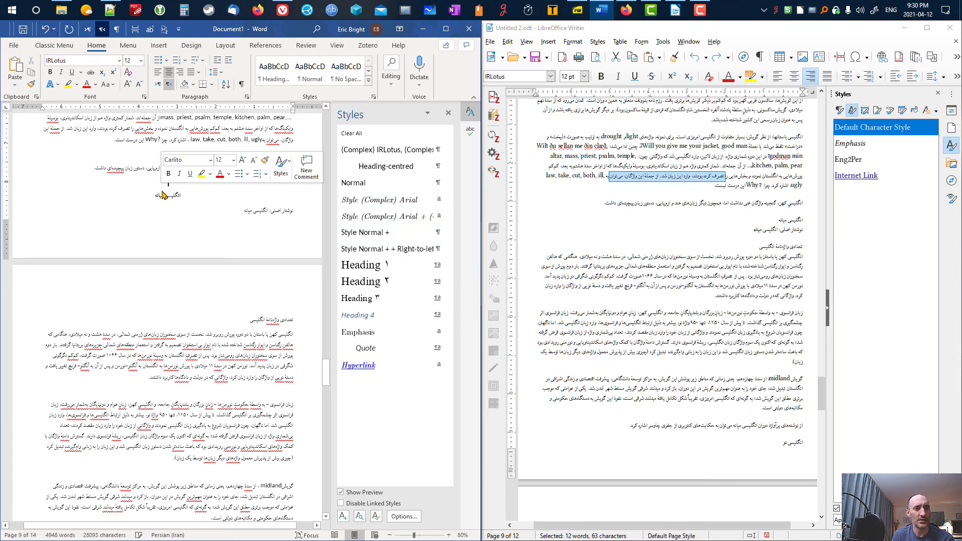
{"action": "key", "text": "ctrl+z"}
{"action": "triple_click", "coordinate": [174, 195]}
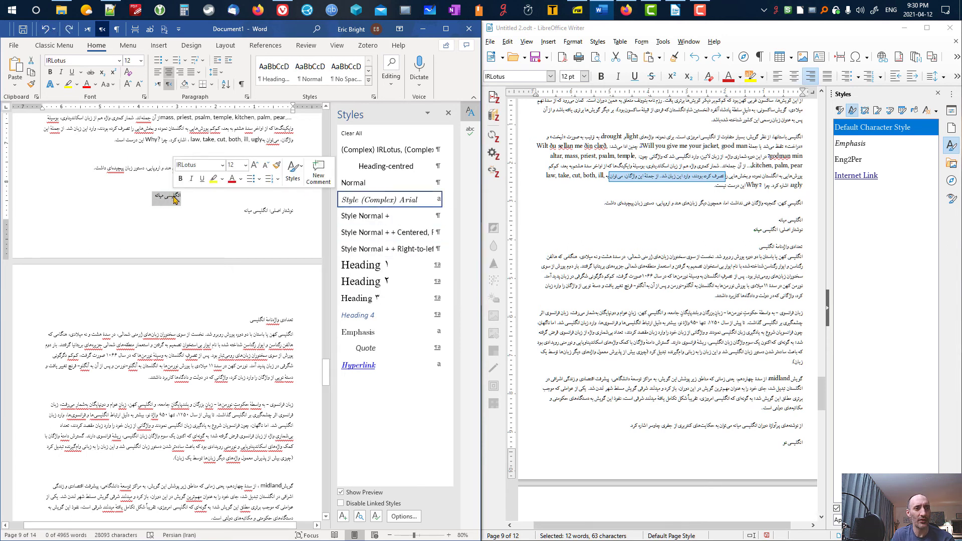
{"action": "left_click", "coordinate": [401, 168]}
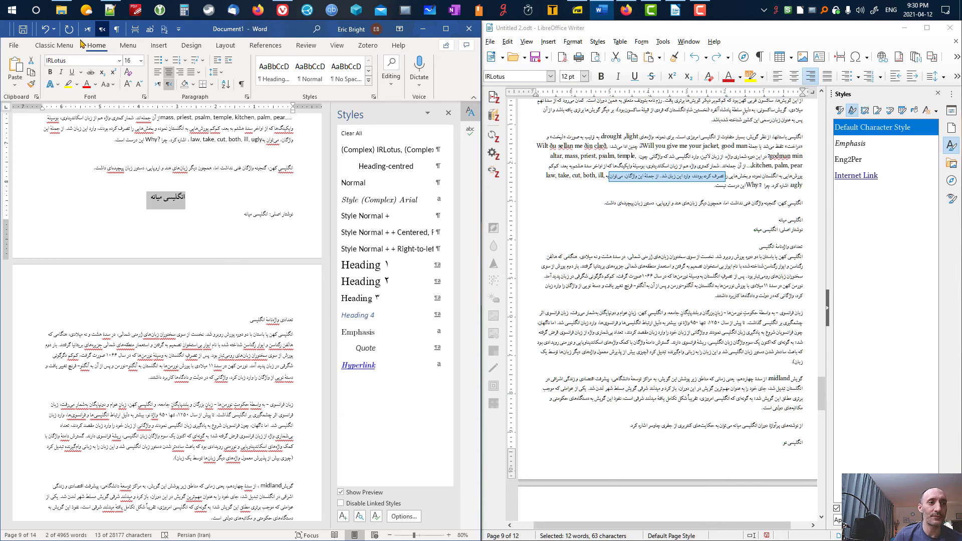
{"action": "left_click", "coordinate": [44, 31]}
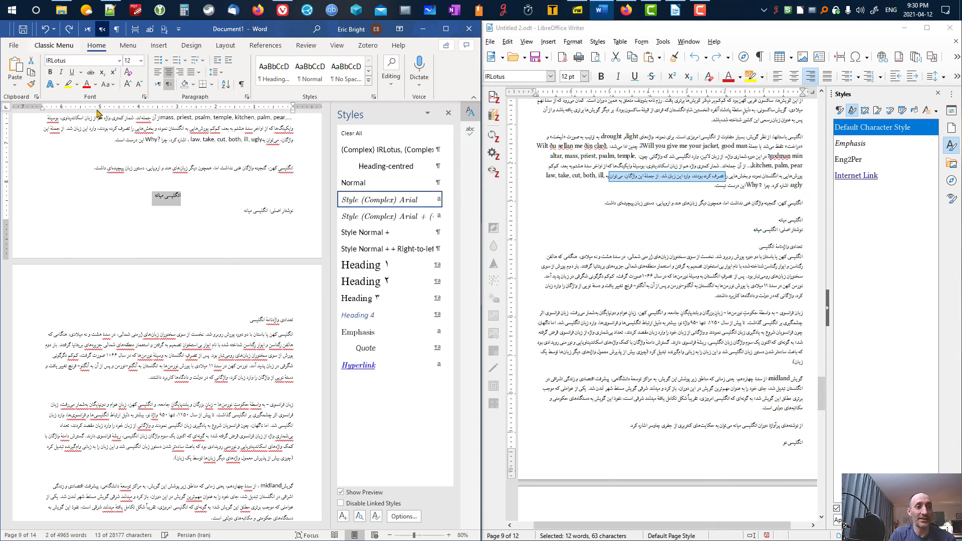
- Apply Heading-centred with only the cursor inside the first word of the "انگلیسی میانه" heading, and undo it
{"action": "left_click", "coordinate": [171, 196]}
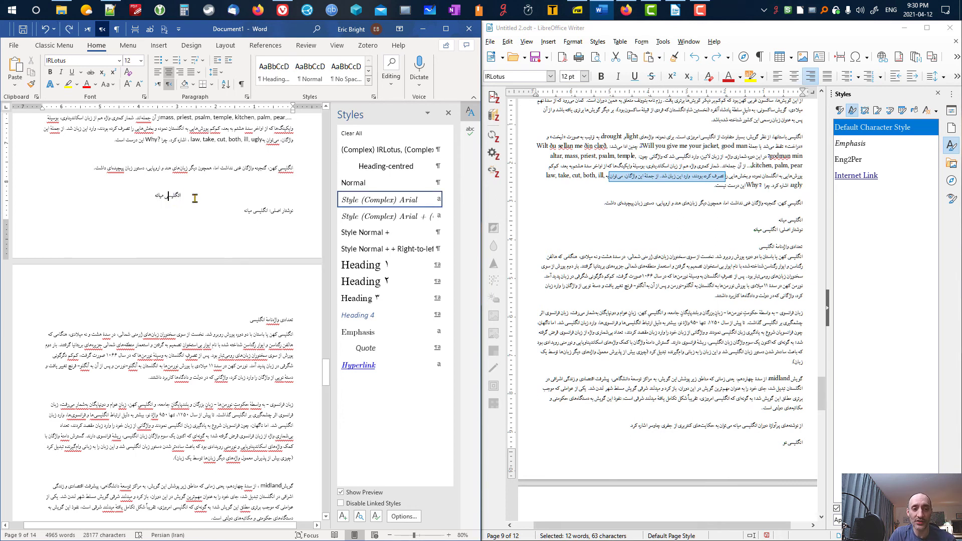
{"action": "key", "text": "ctrl+y"}
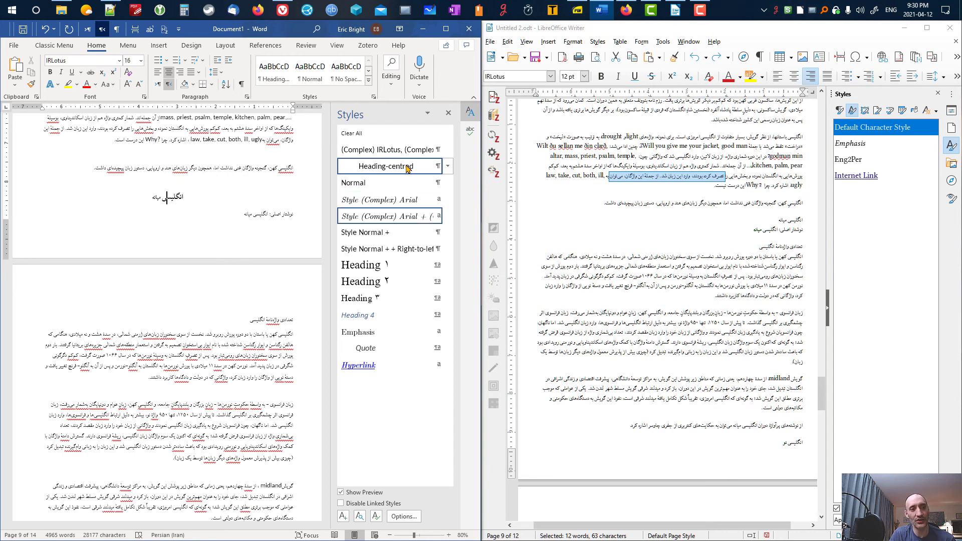
{"action": "left_click", "coordinate": [156, 200]}
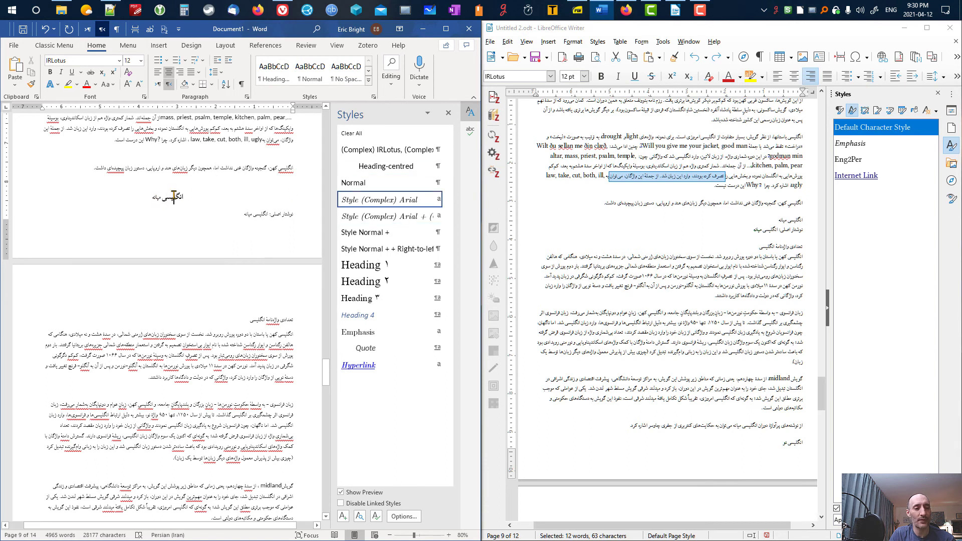
{"action": "left_click", "coordinate": [46, 29]}
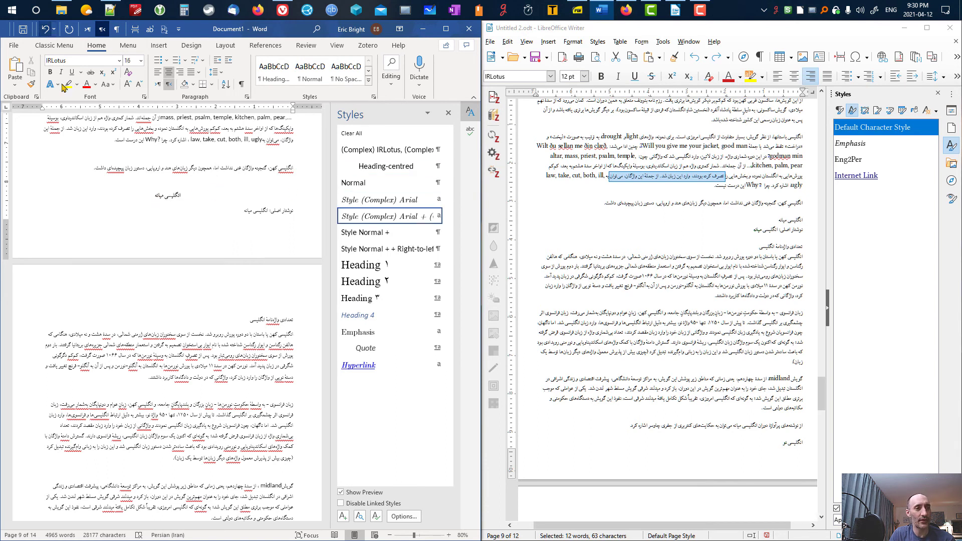
- Select the whole "انگلیسی میانه" heading and apply the Heading-centred style to it
{"action": "left_click_drag", "start_coordinate": [181, 196], "coordinate": [154, 196]}
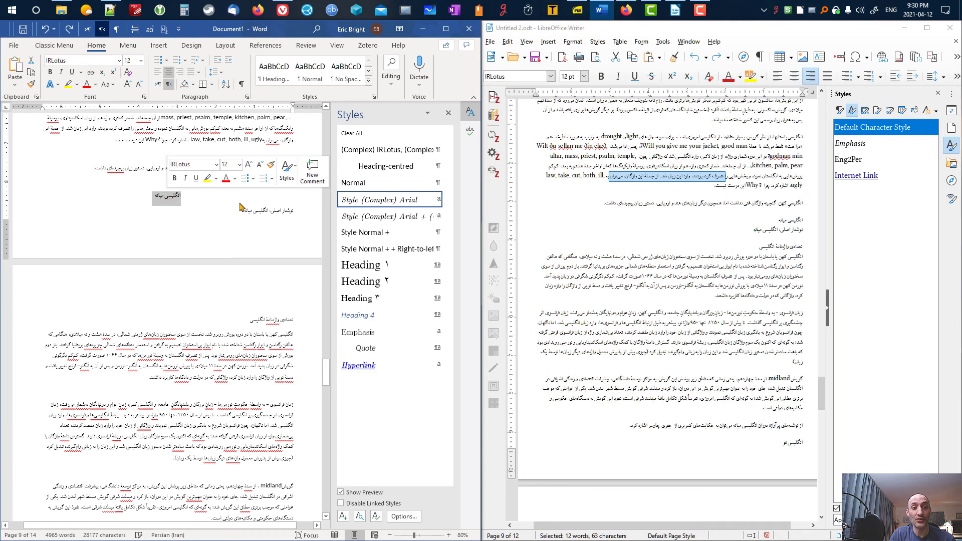
{"action": "left_click", "coordinate": [400, 167]}
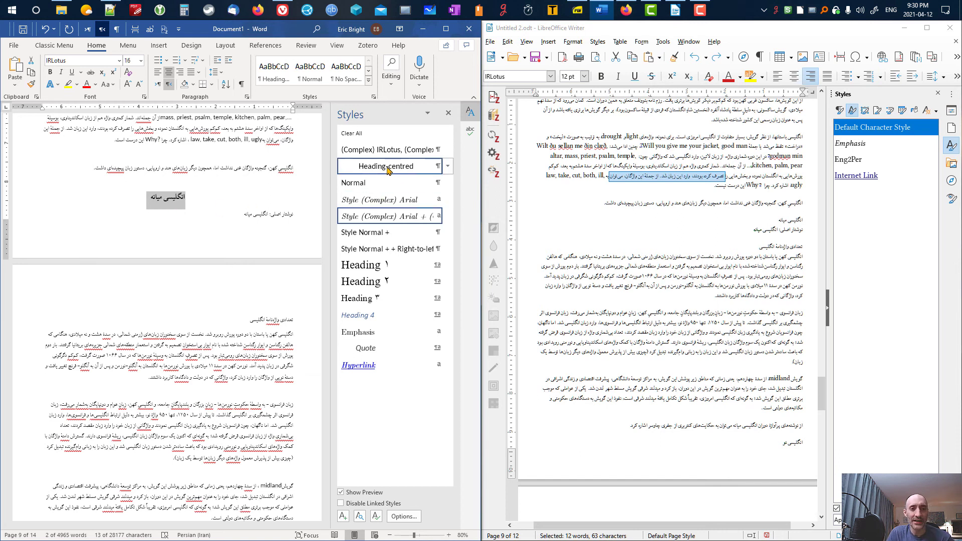
- Open the Heading-centred style for modification and show its formatting for Complex script
{"action": "mouse_move", "coordinate": [387, 170]}
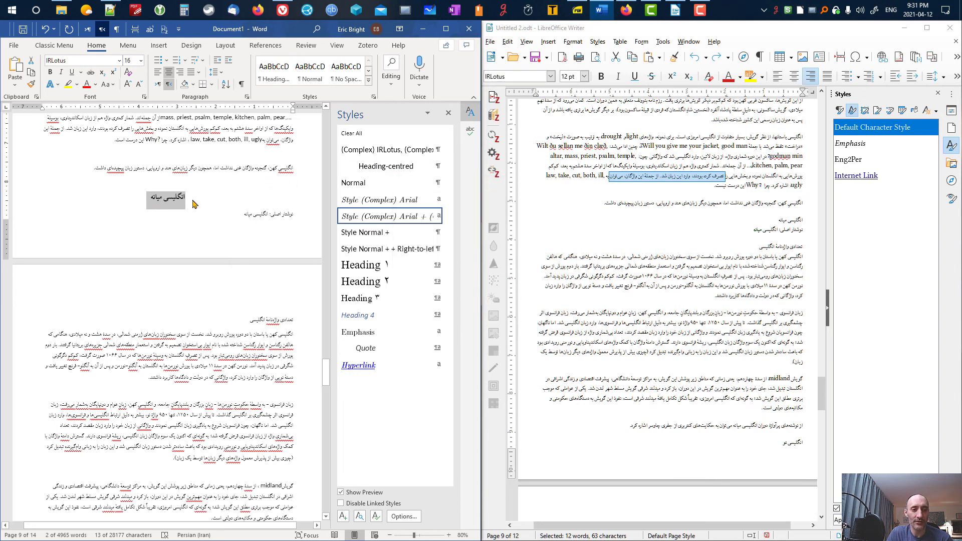
{"action": "left_click", "coordinate": [447, 166]}
{"action": "left_click", "coordinate": [353, 197]}
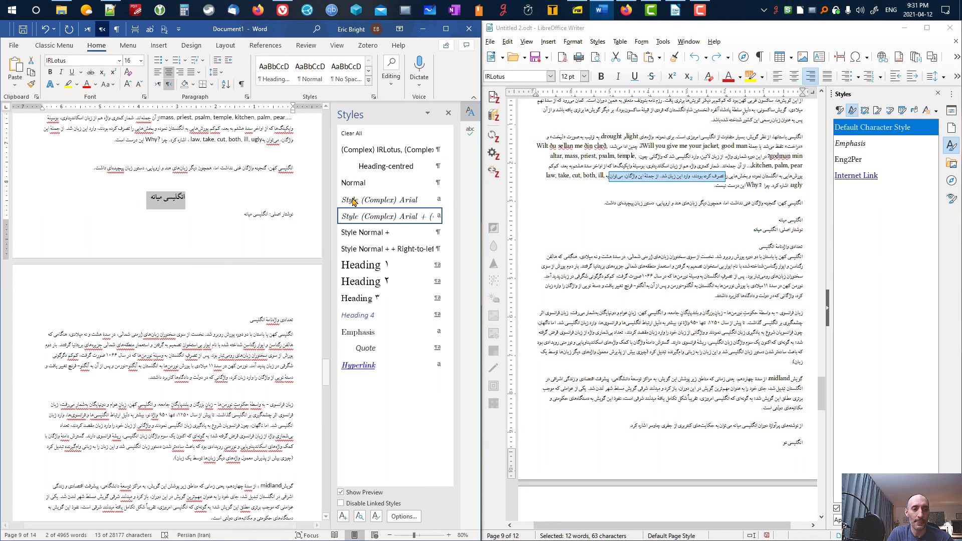
{"action": "left_click_drag", "start_coordinate": [260, 215], "coordinate": [408, 217]}
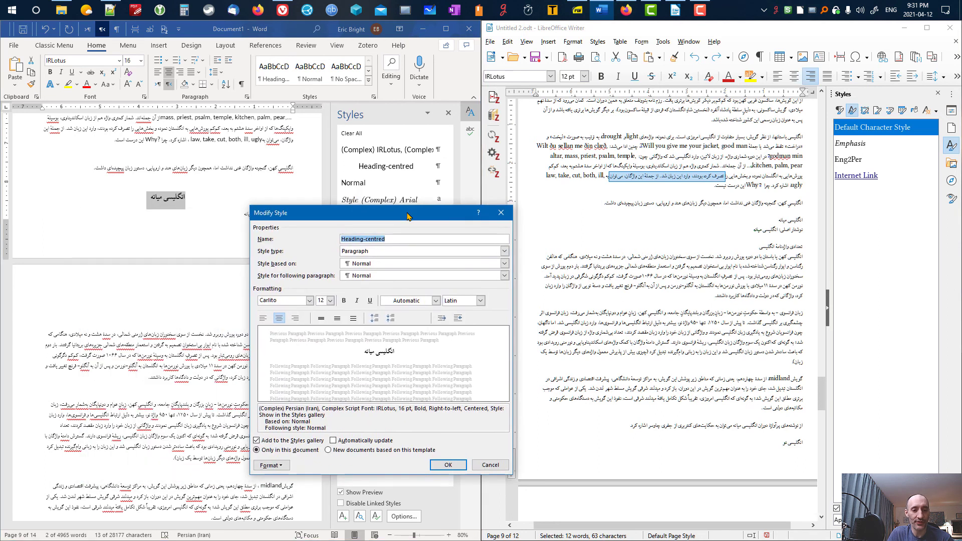
{"action": "left_click", "coordinate": [331, 300]}
{"action": "left_click", "coordinate": [330, 301]}
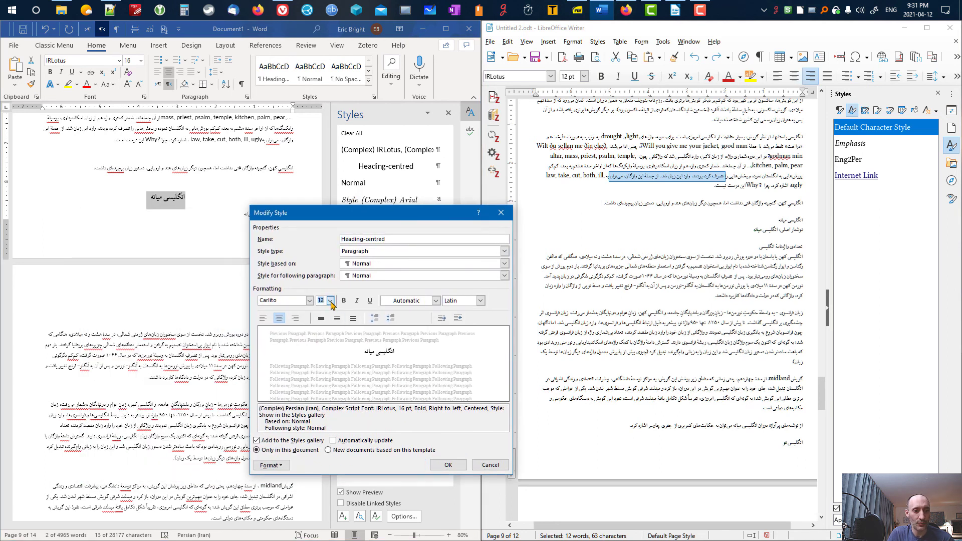
{"action": "left_click", "coordinate": [480, 300]}
{"action": "left_click", "coordinate": [461, 323]}
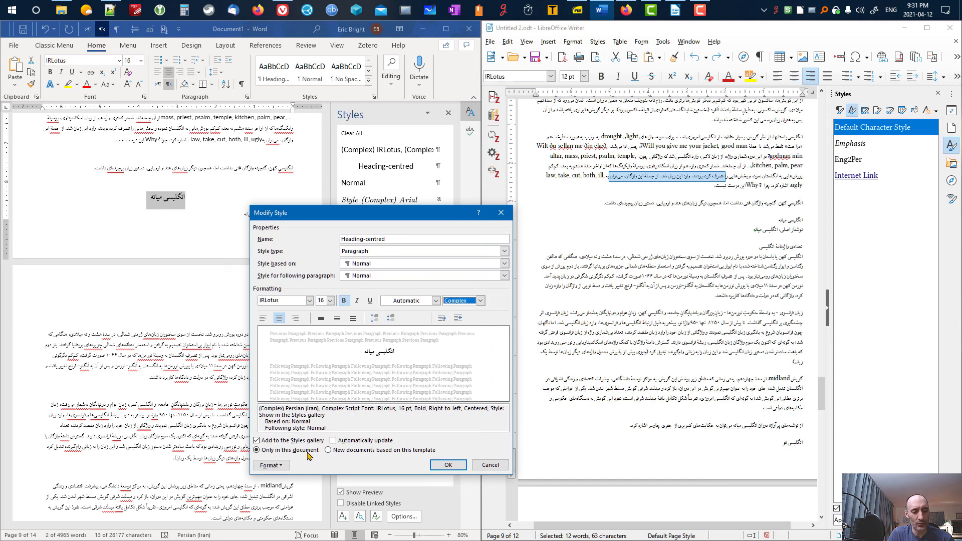
- Set the Heading-centred style's complex-script font to Bold, 20 pt, and save the modified style
{"action": "left_click", "coordinate": [271, 465]}
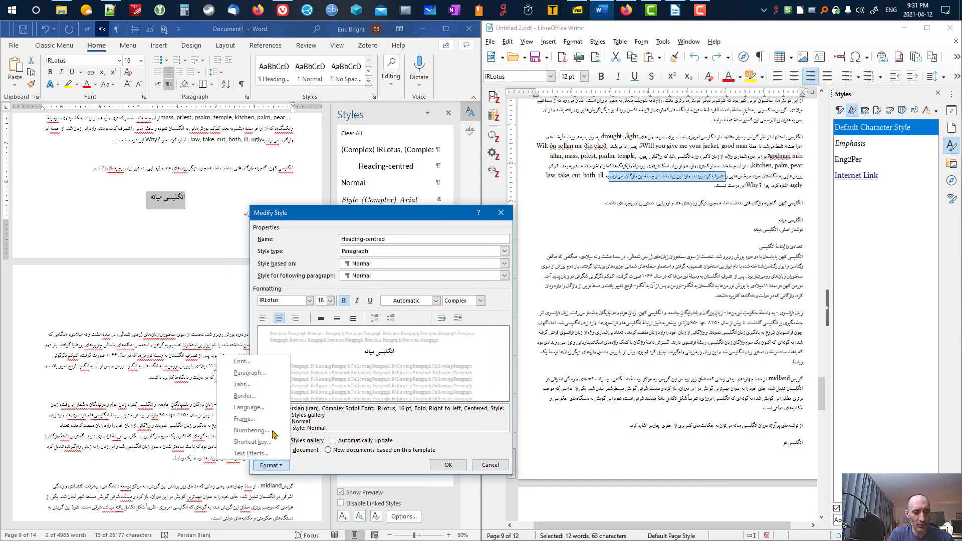
{"action": "left_click", "coordinate": [243, 360]}
{"action": "left_click_drag", "start_coordinate": [196, 134], "coordinate": [372, 223]}
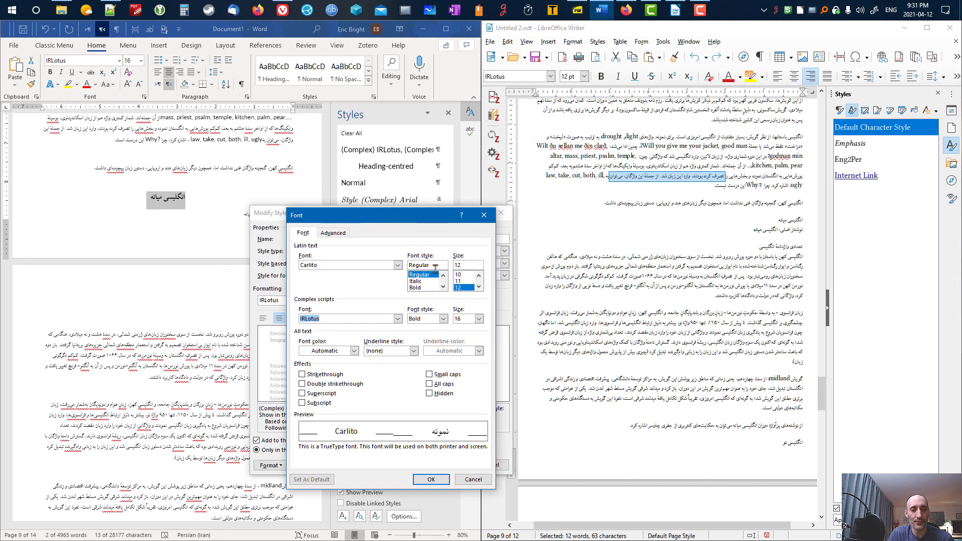
{"action": "left_click", "coordinate": [479, 319]}
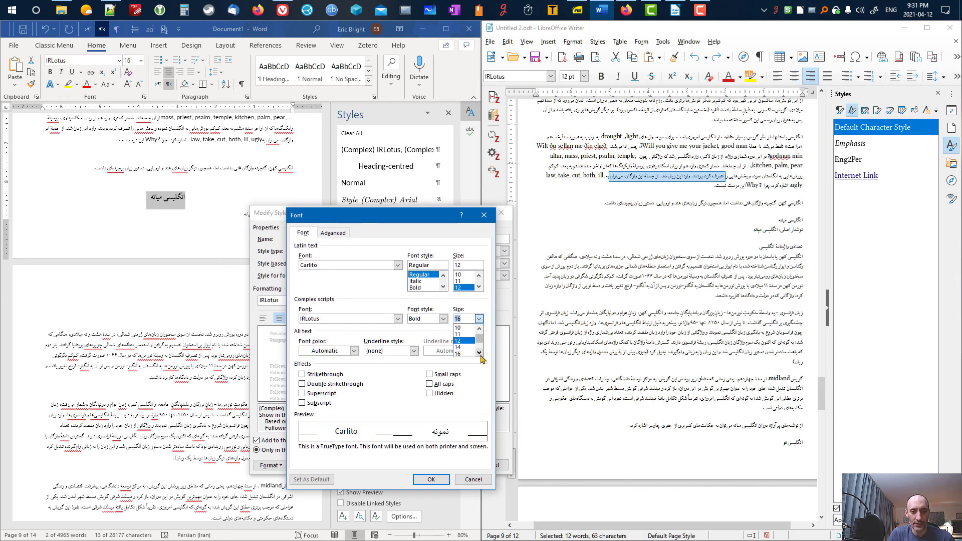
{"action": "left_click", "coordinate": [461, 353]}
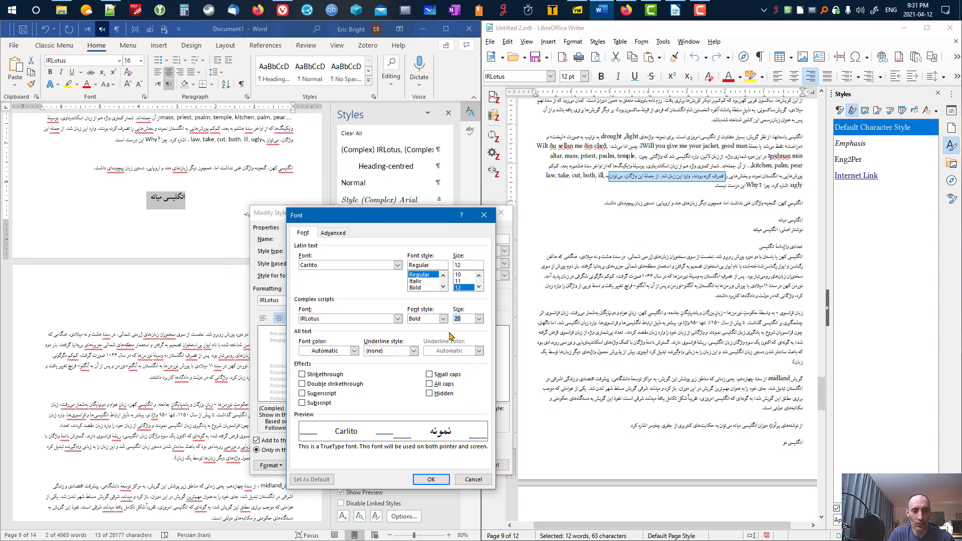
{"action": "left_click", "coordinate": [444, 319]}
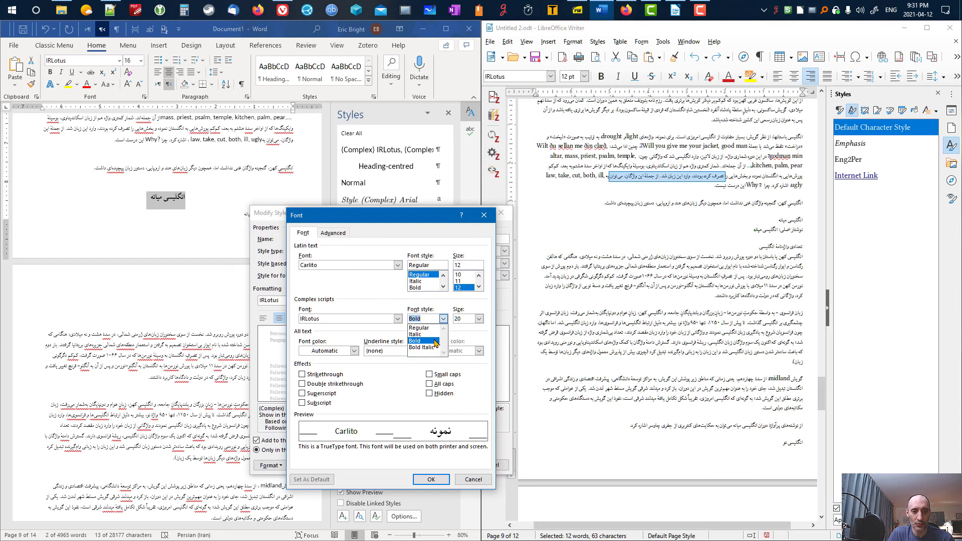
{"action": "left_click", "coordinate": [434, 341]}
{"action": "left_click", "coordinate": [431, 478]}
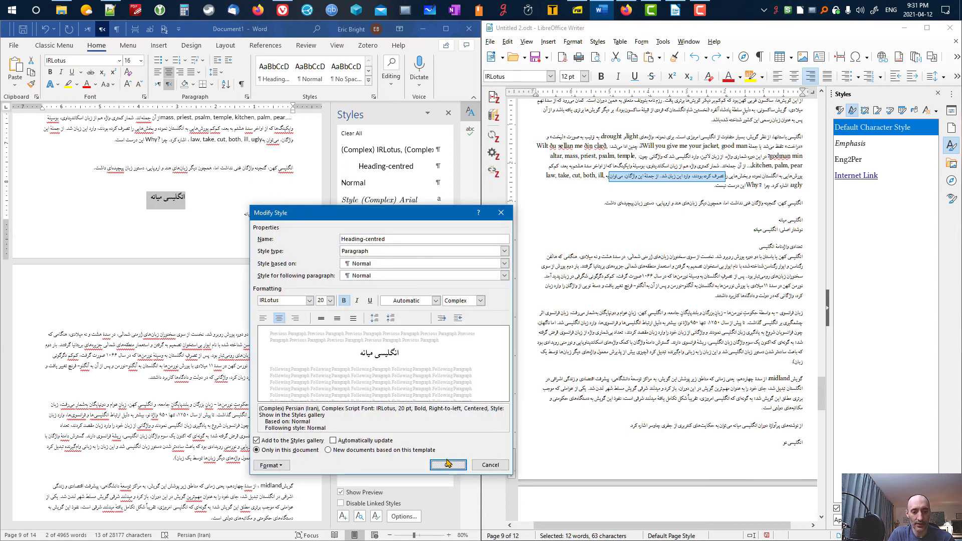
{"action": "left_click", "coordinate": [448, 464]}
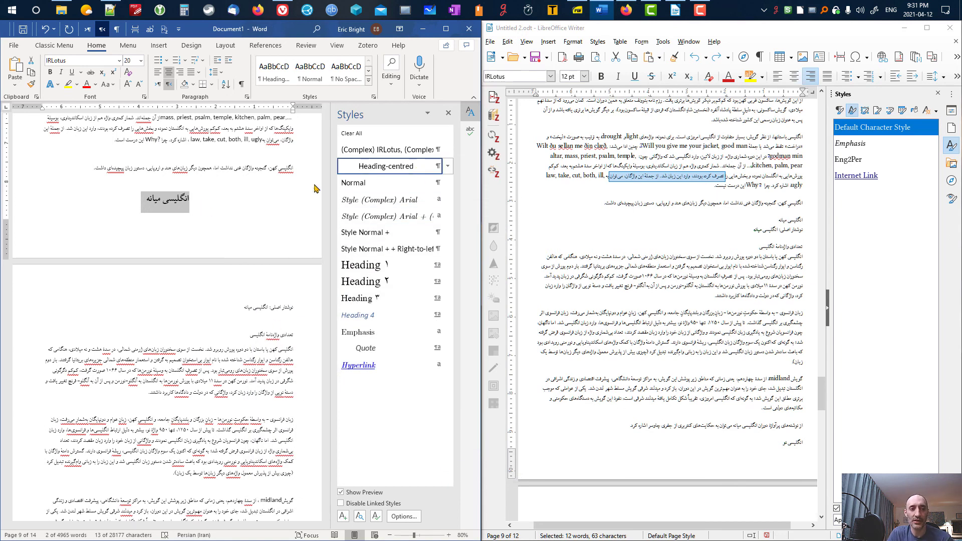
- Switch to LibreOffice Writer, list the paragraph styles, and place the cursor in the "انگلیسی میانه" heading
{"action": "left_click", "coordinate": [786, 221]}
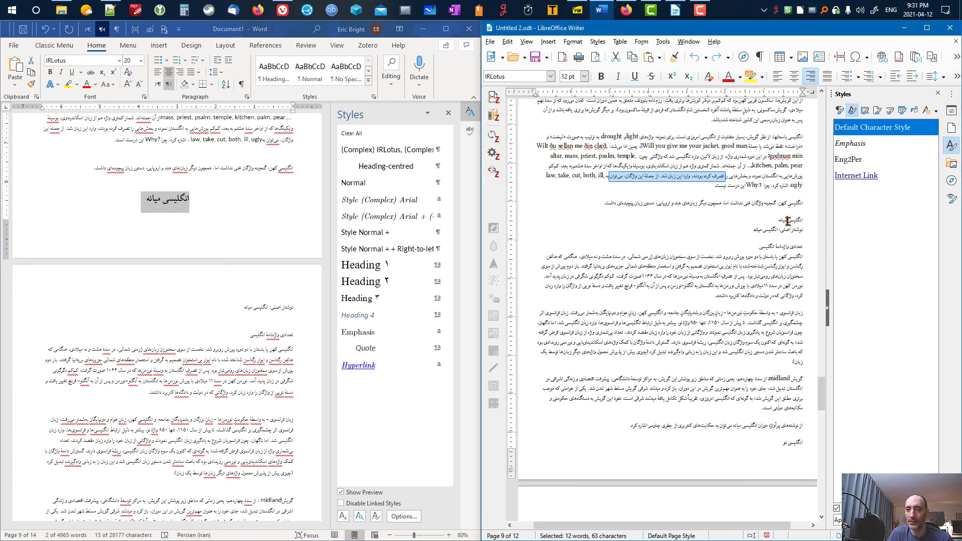
{"action": "left_click", "coordinate": [840, 112]}
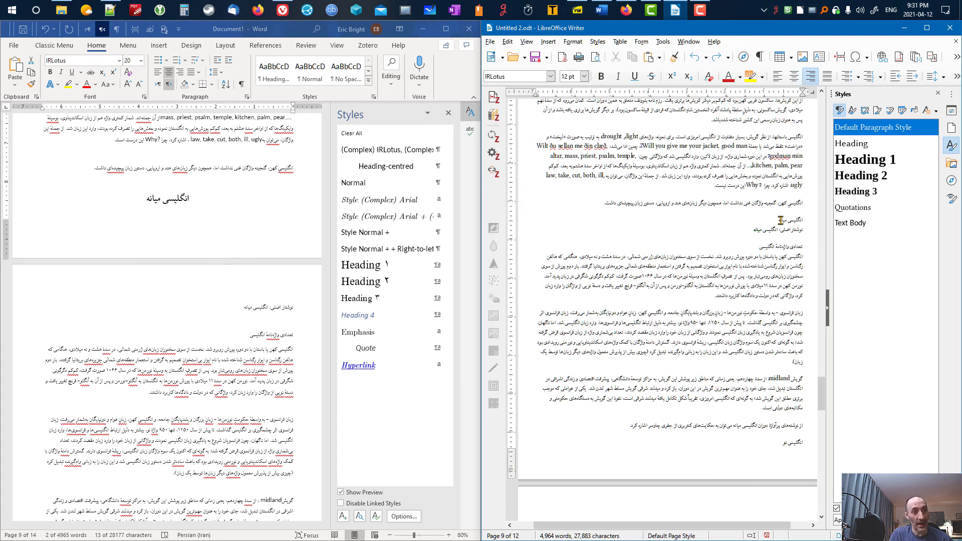
{"action": "left_click", "coordinate": [936, 112]}
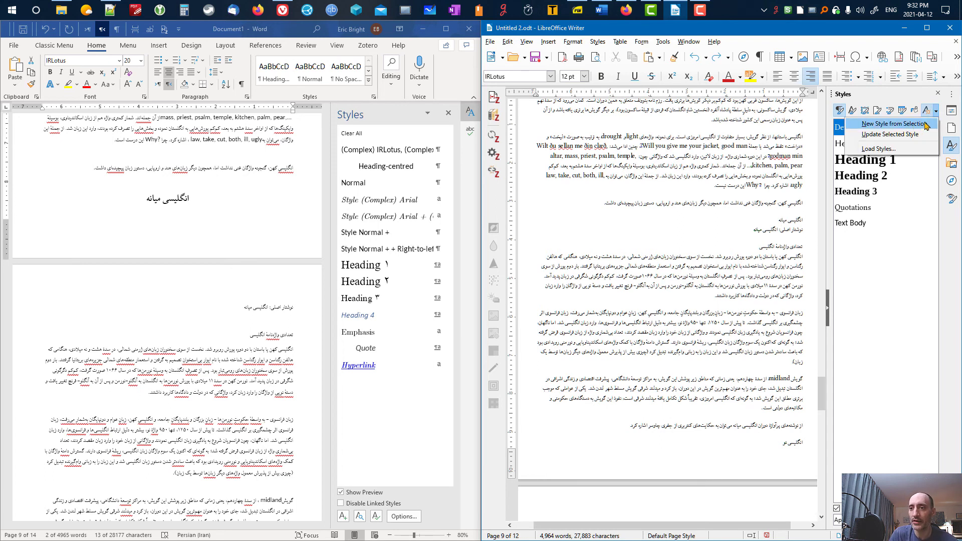
{"action": "key", "text": "Escape"}
{"action": "double_click", "coordinate": [792, 220]}
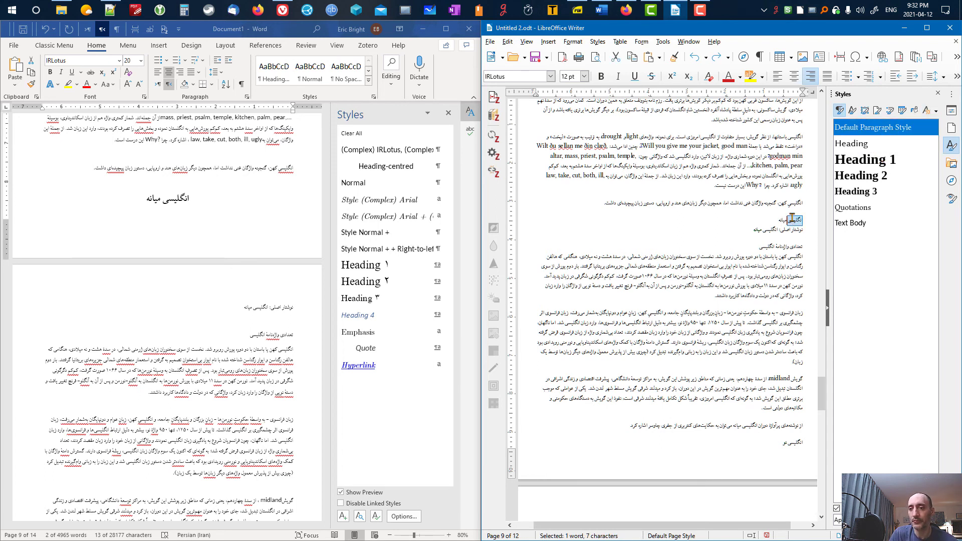
{"action": "left_click", "coordinate": [797, 219]}
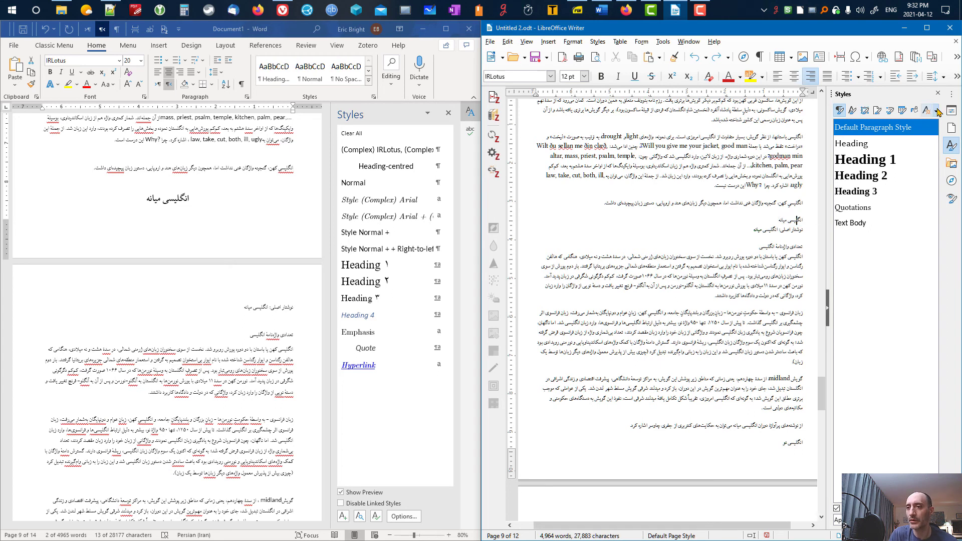
- Create a new paragraph style named "Heading-centred" from the current heading
{"action": "left_click", "coordinate": [937, 110]}
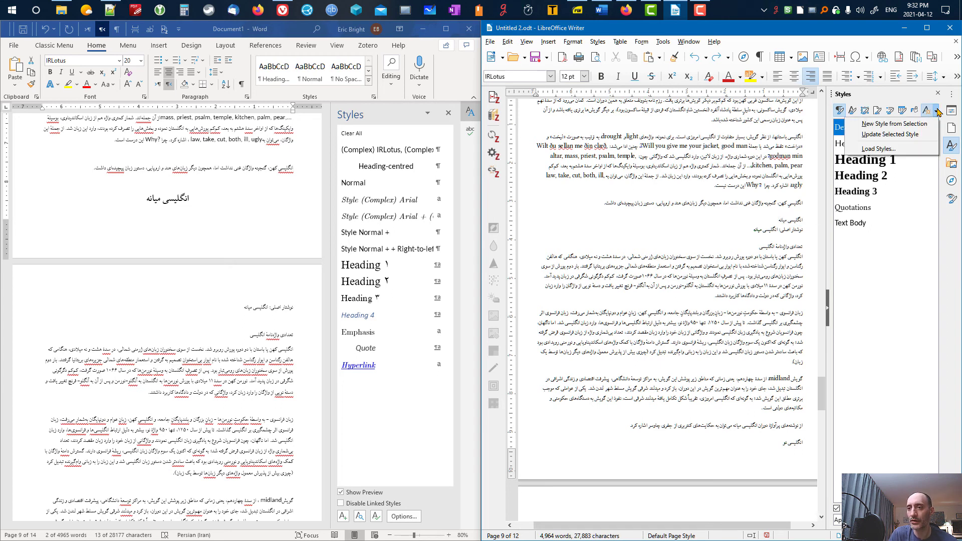
{"action": "left_click", "coordinate": [891, 124]}
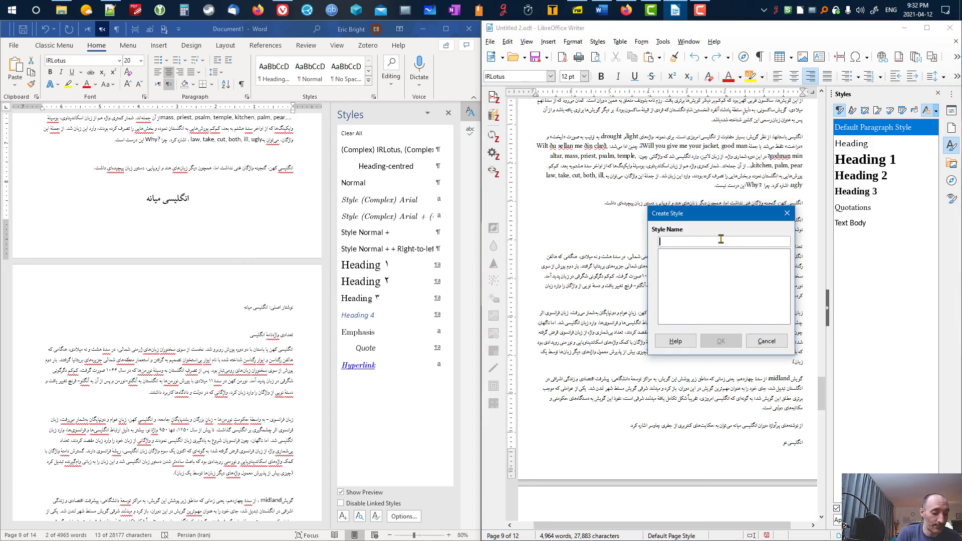
{"action": "type", "text": "Heading-centred"}
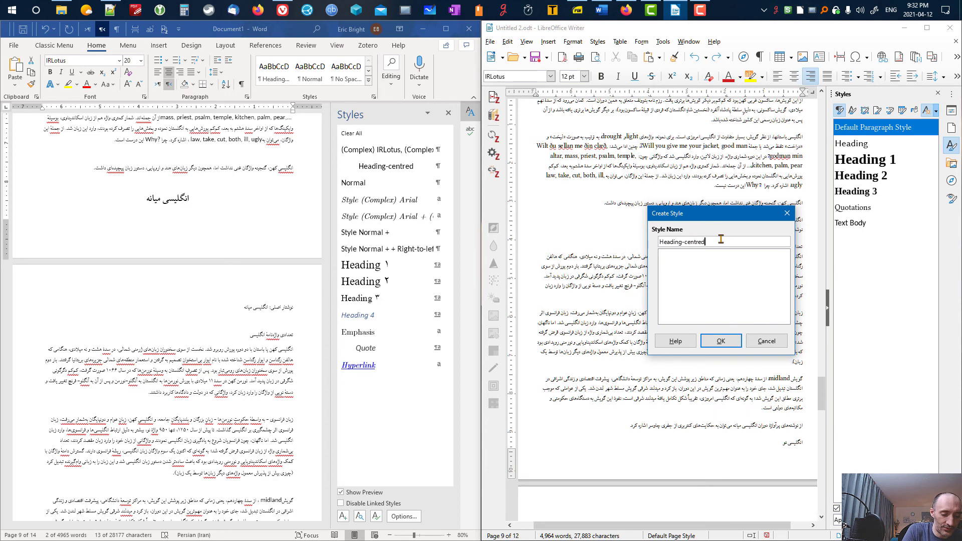
{"action": "key", "text": "Return"}
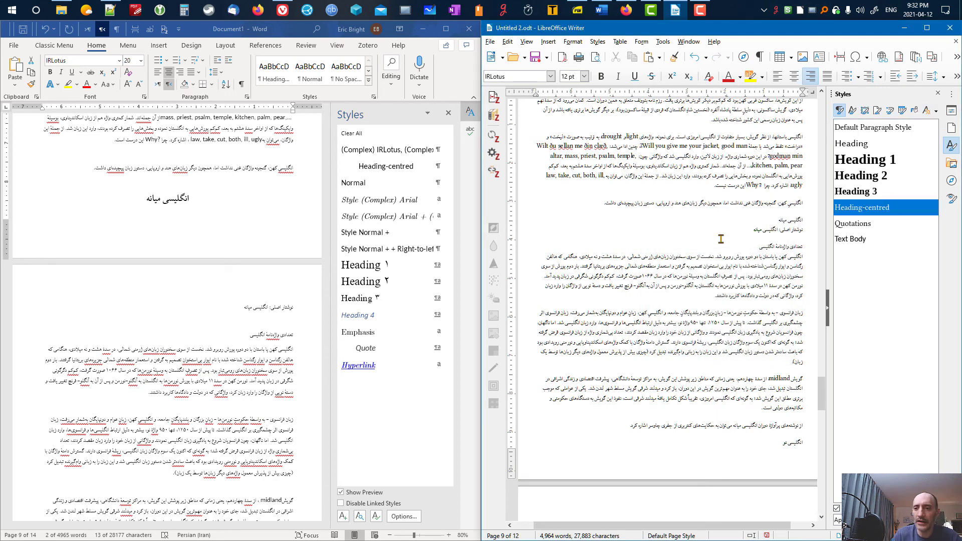
- Open the Heading-centred paragraph style for modification and set its CTL font to Bold, 20 pt
{"action": "right_click", "coordinate": [860, 212]}
{"action": "key", "text": "Escape"}
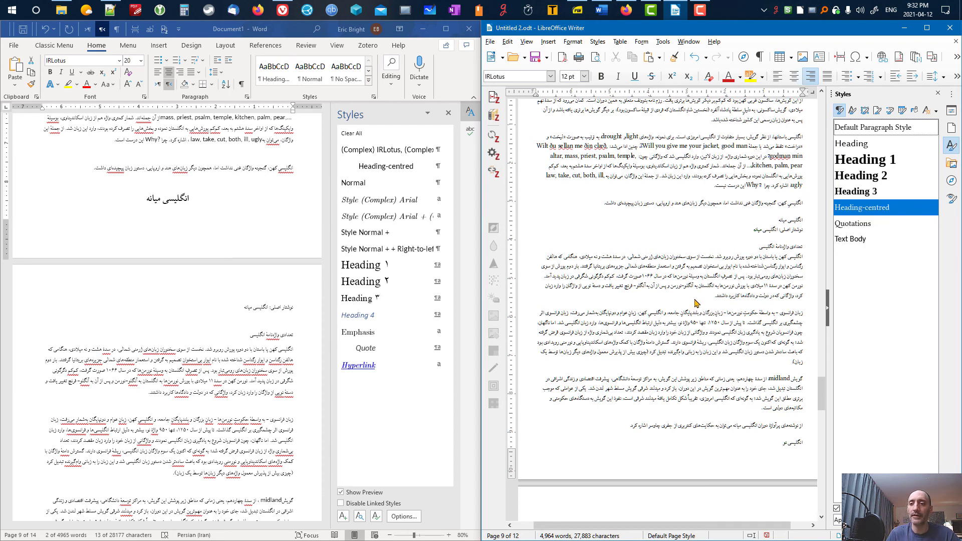
{"action": "left_click_drag", "start_coordinate": [703, 143], "coordinate": [409, 125]}
{"action": "left_click", "coordinate": [499, 149]}
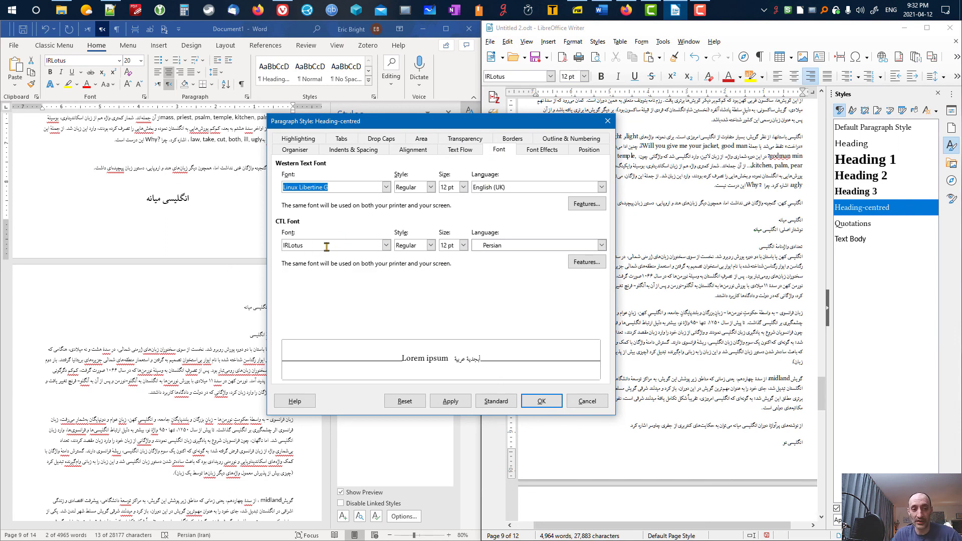
{"action": "left_click", "coordinate": [462, 245]}
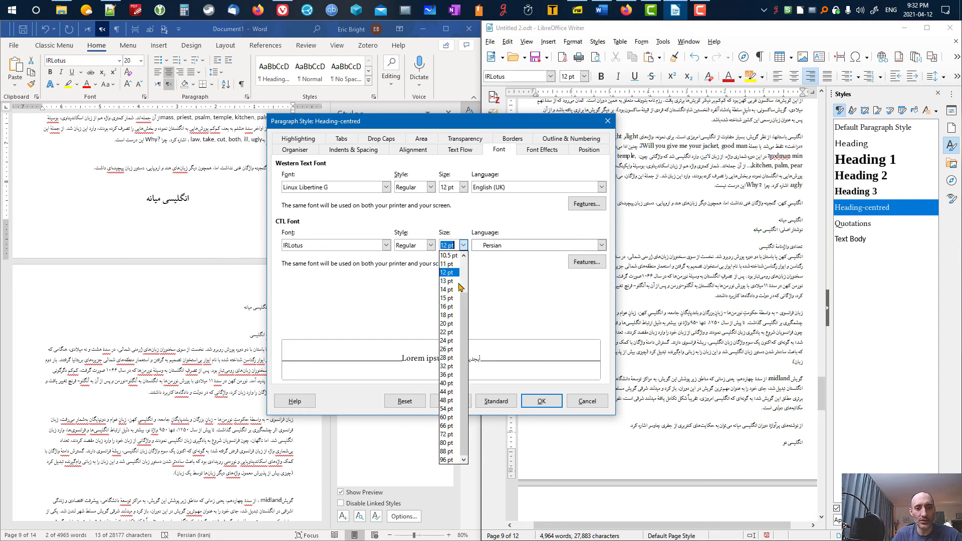
{"action": "left_click", "coordinate": [454, 326]}
{"action": "left_click", "coordinate": [430, 245]}
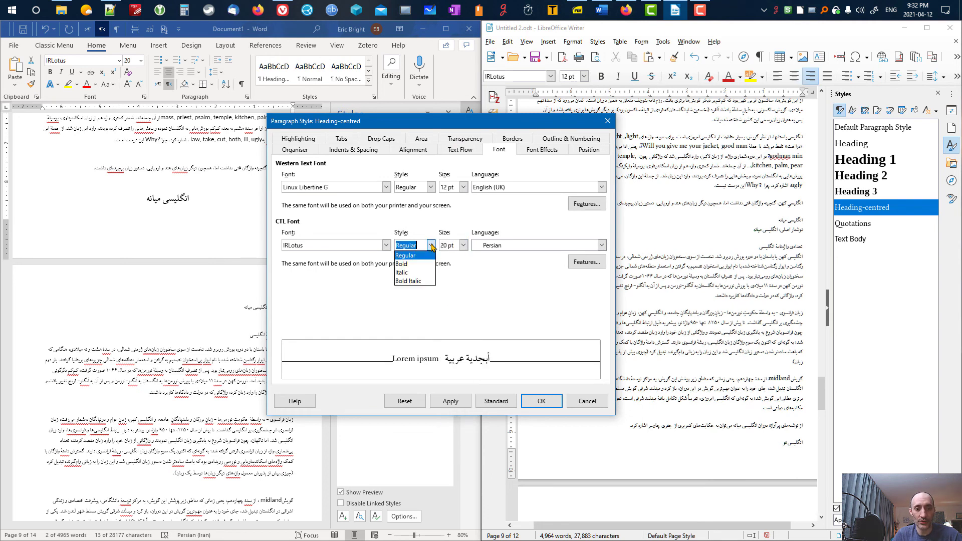
{"action": "left_click", "coordinate": [415, 271]}
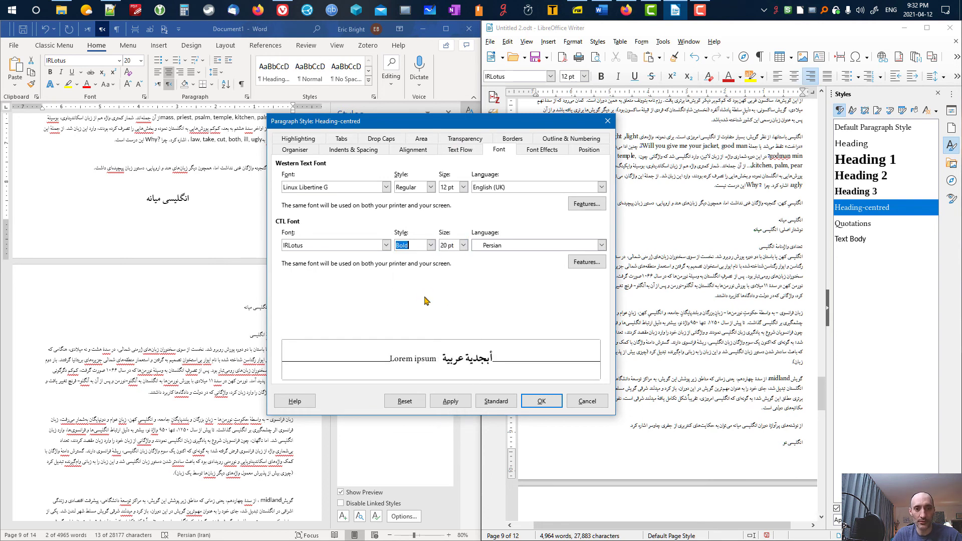
- Set the Heading-centred style's alignment to Centre, apply it to the document, and save the modified style
{"action": "left_click", "coordinate": [409, 153]}
{"action": "left_click", "coordinate": [291, 194]}
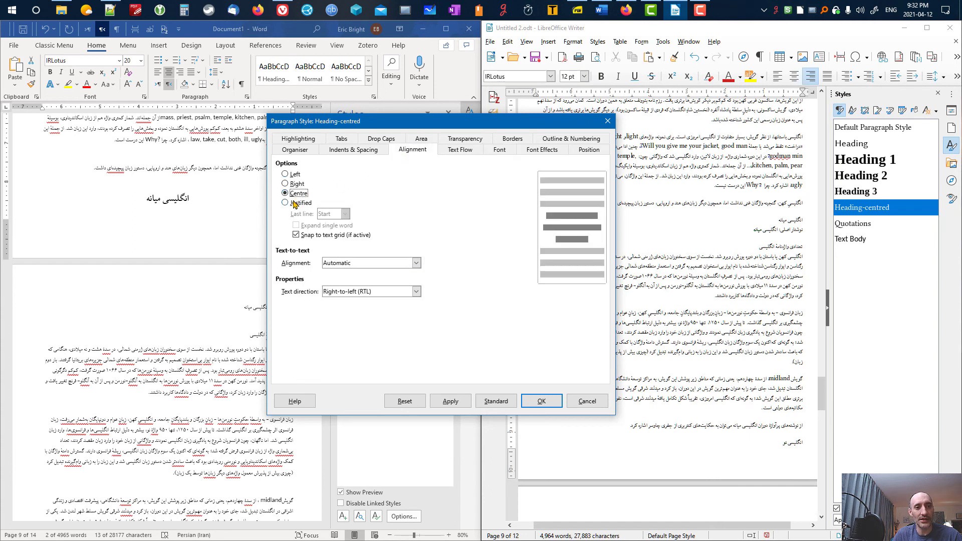
{"action": "left_click", "coordinate": [454, 402]}
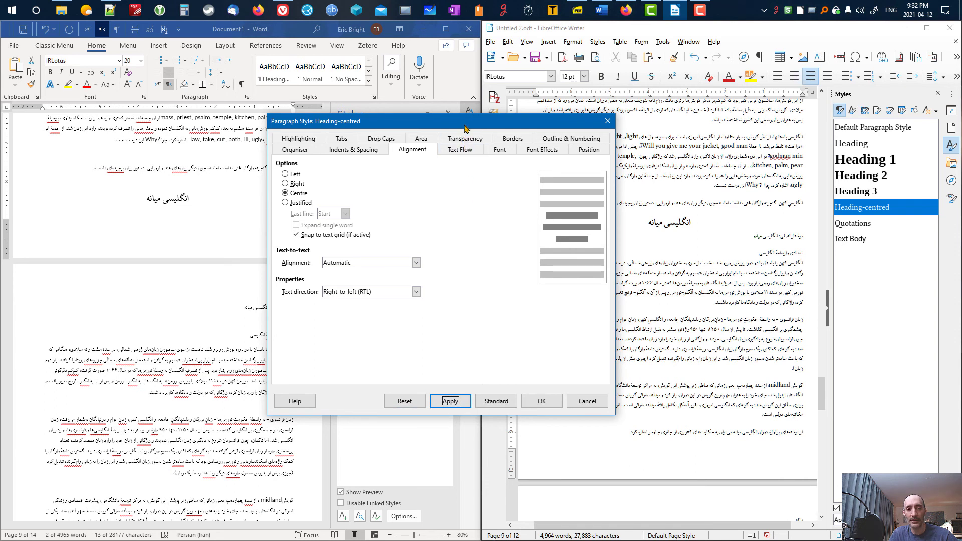
{"action": "left_click_drag", "start_coordinate": [466, 120], "coordinate": [412, 116]}
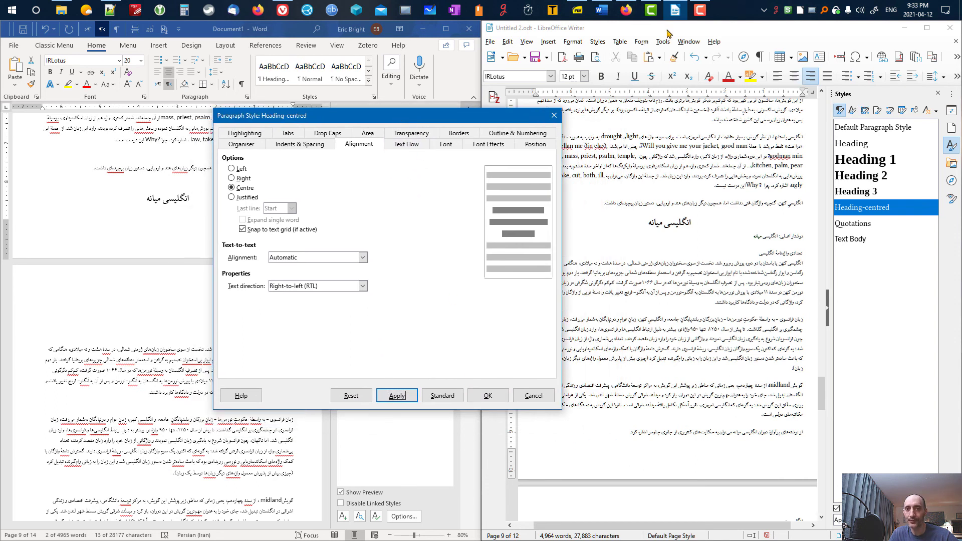
{"action": "mouse_move", "coordinate": [672, 31]}
{"action": "left_mouse_down"}
{"action": "mouse_move", "coordinate": [611, 32]}
{"action": "mouse_move", "coordinate": [701, 31]}
{"action": "mouse_move", "coordinate": [631, 31]}
{"action": "mouse_move", "coordinate": [670, 24]}
{"action": "left_mouse_up"}
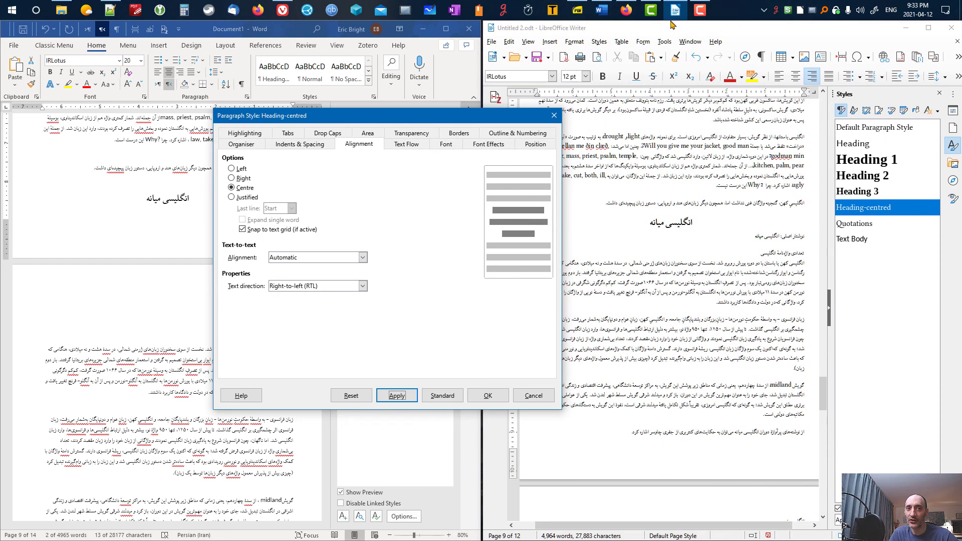
{"action": "left_click_drag", "start_coordinate": [437, 122], "coordinate": [652, 199]}
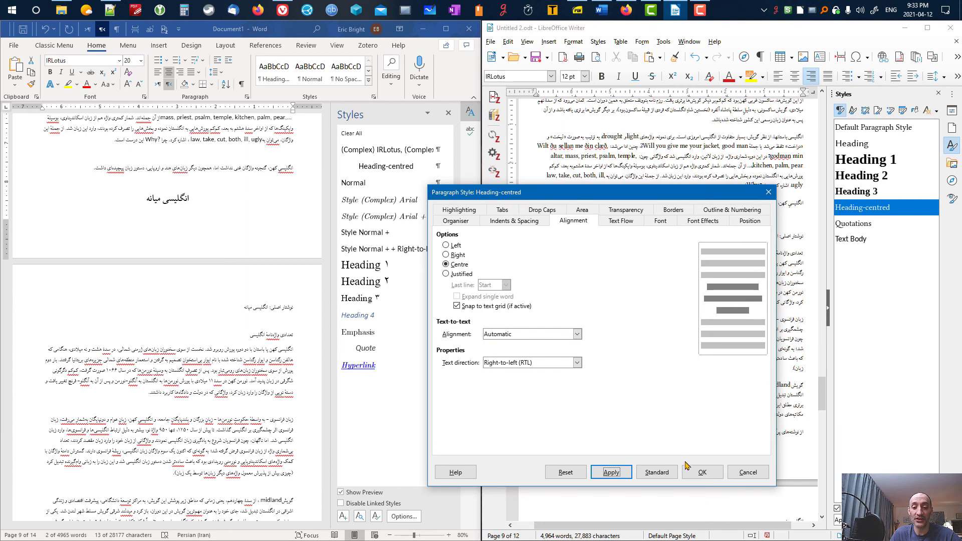
{"action": "left_click", "coordinate": [703, 472]}
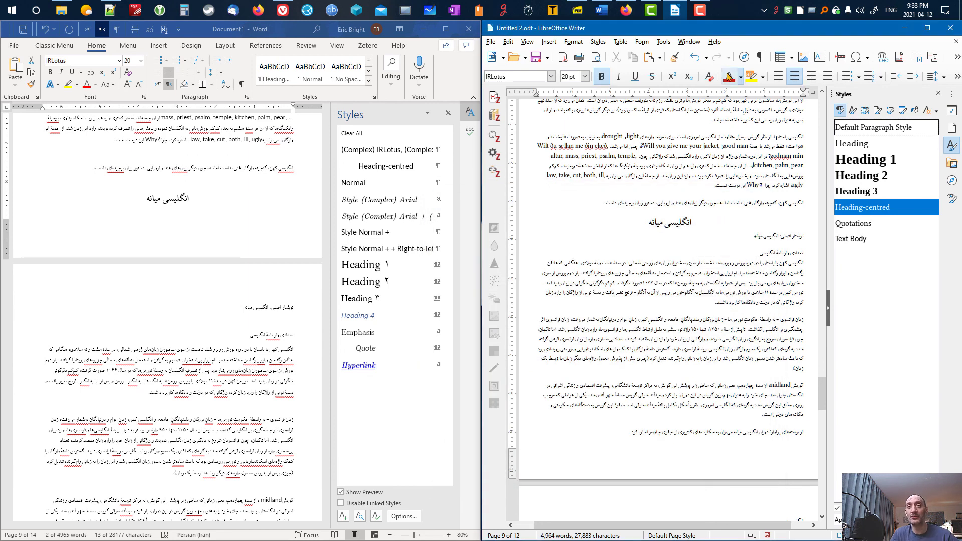
- Switch to Word and place the cursor in the centred "انگلیسی میانه" heading
{"action": "mouse_move", "coordinate": [746, 35]}
{"action": "left_mouse_down"}
{"action": "mouse_move", "coordinate": [721, 36]}
{"action": "mouse_move", "coordinate": [747, 31]}
{"action": "left_mouse_up"}
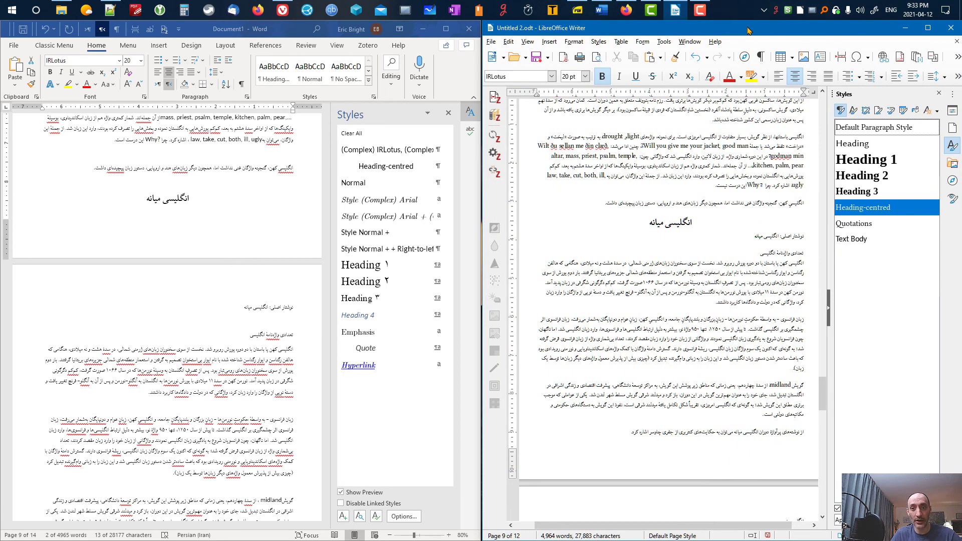
{"action": "left_click", "coordinate": [197, 32]}
{"action": "left_click_drag", "start_coordinate": [196, 31], "coordinate": [197, 32]}
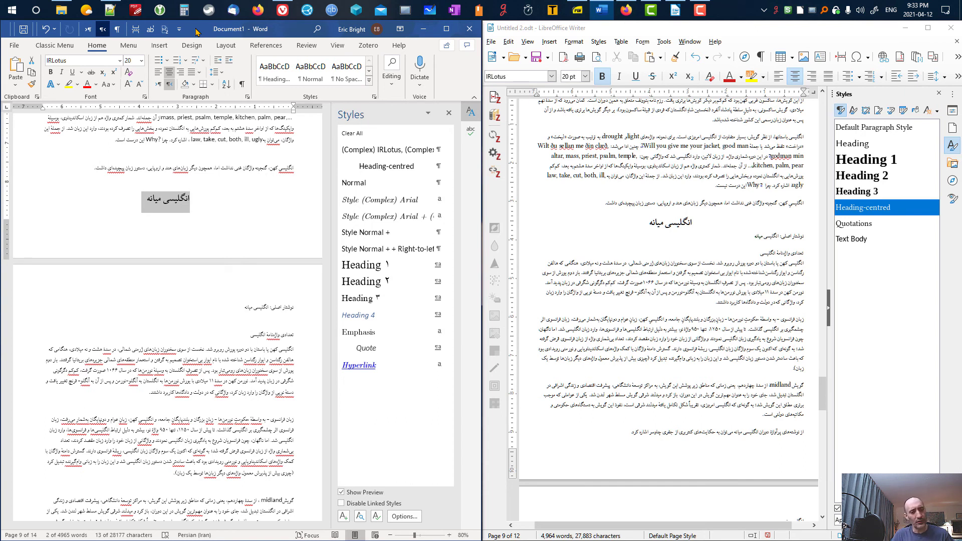
{"action": "left_click", "coordinate": [166, 207]}
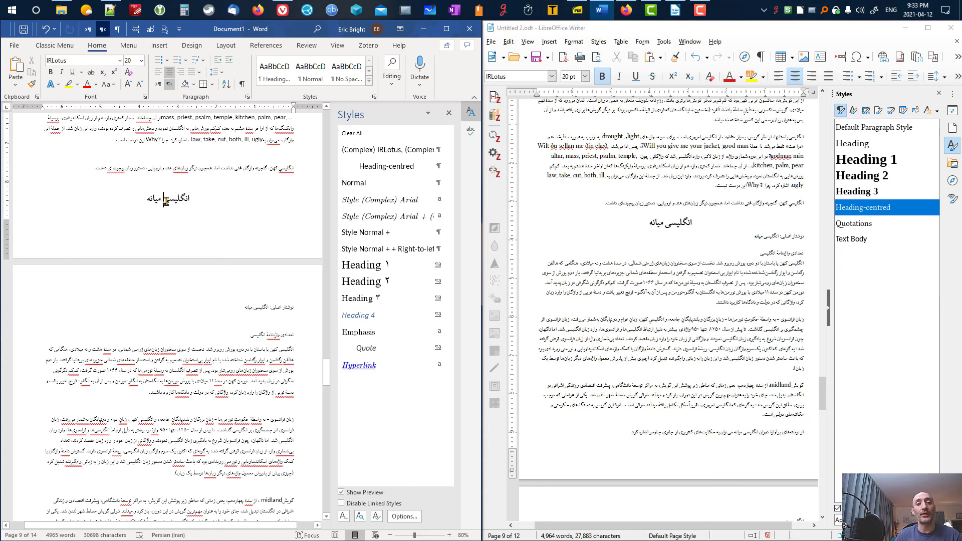
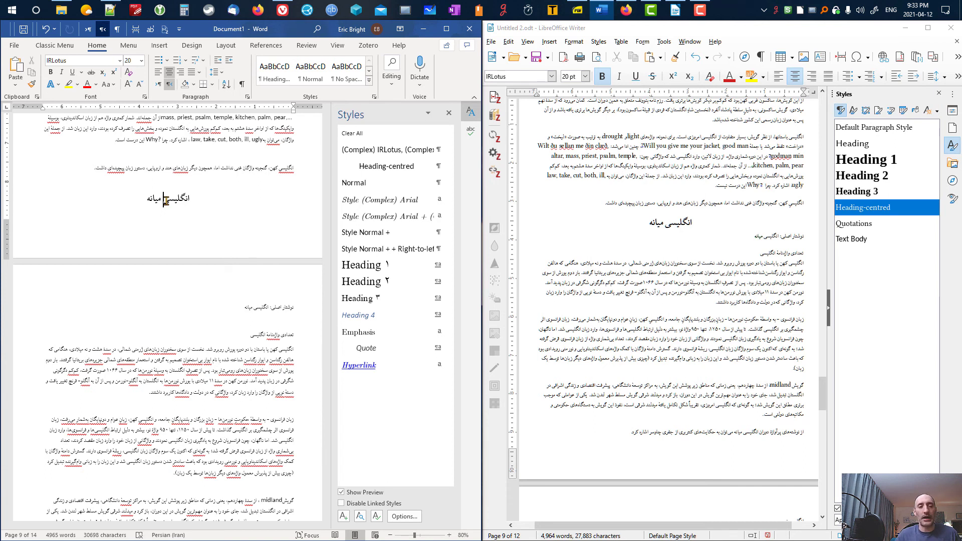
{"action": "left_click_drag", "start_coordinate": [198, 34], "coordinate": [195, 34]}
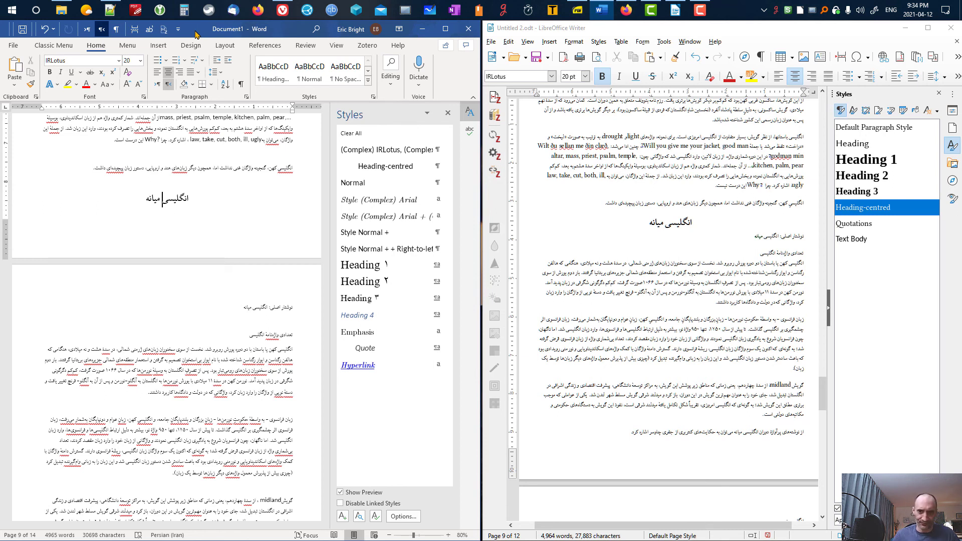
- Switch to LibreOffice Writer and set the "انگلیسی میانه" heading to Default Paragraph Style, trying Text Body in between
{"action": "left_click", "coordinate": [671, 224]}
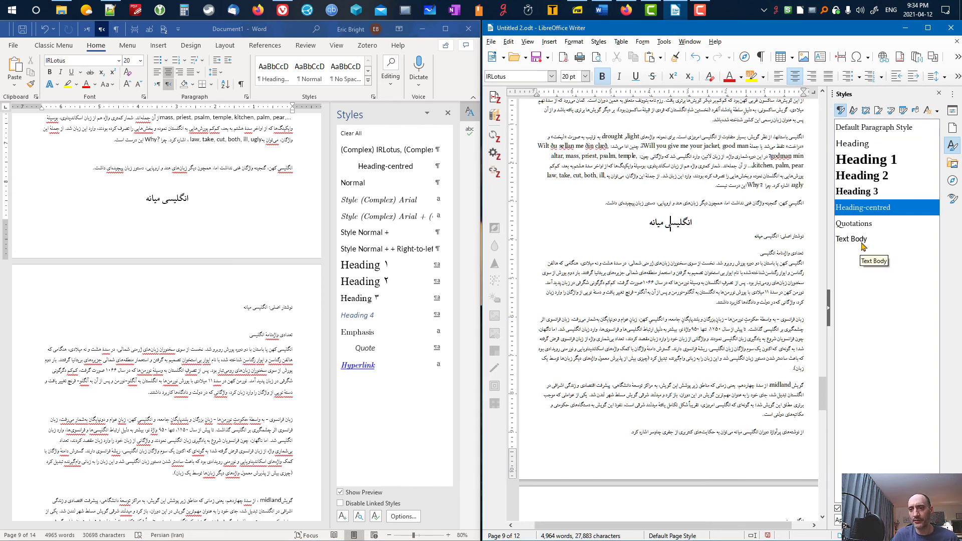
{"action": "double_click", "coordinate": [864, 129]}
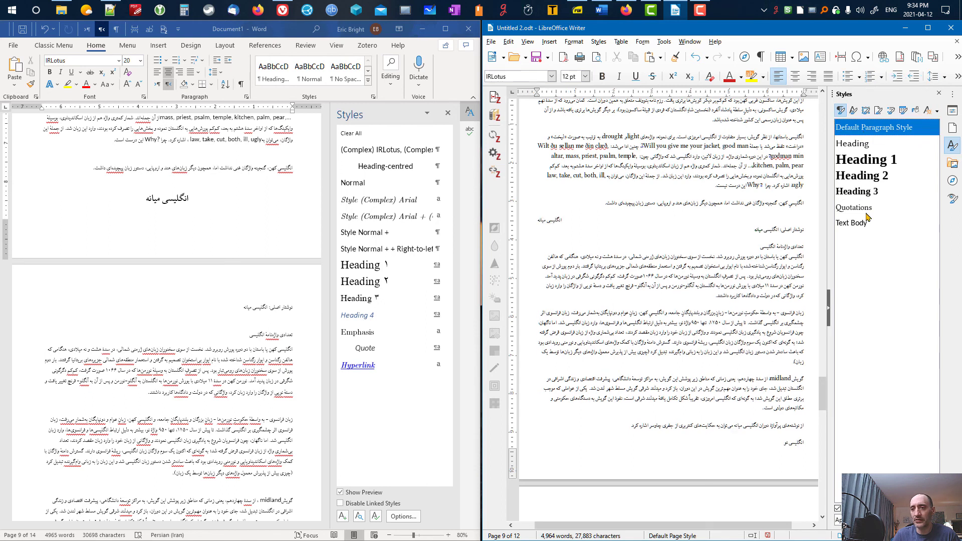
{"action": "double_click", "coordinate": [863, 224]}
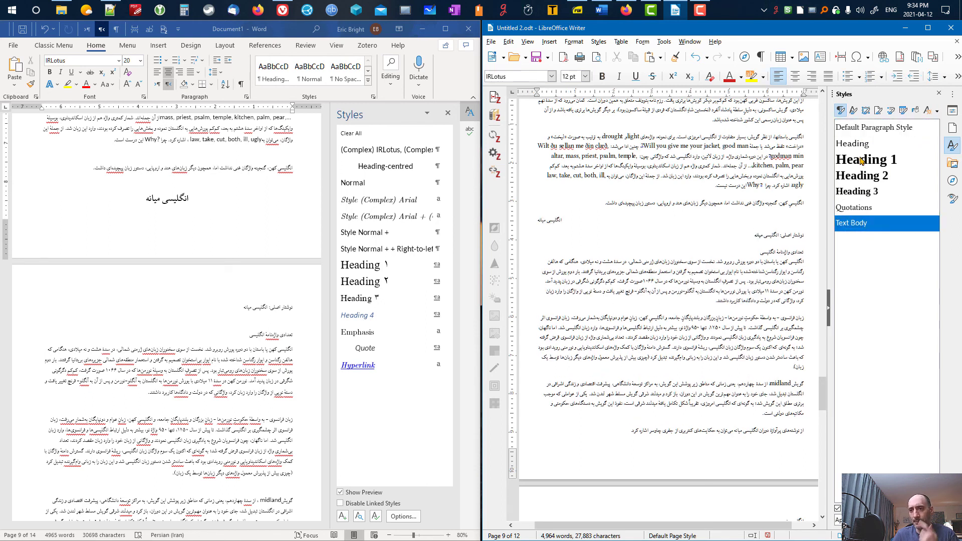
{"action": "left_click", "coordinate": [762, 277]}
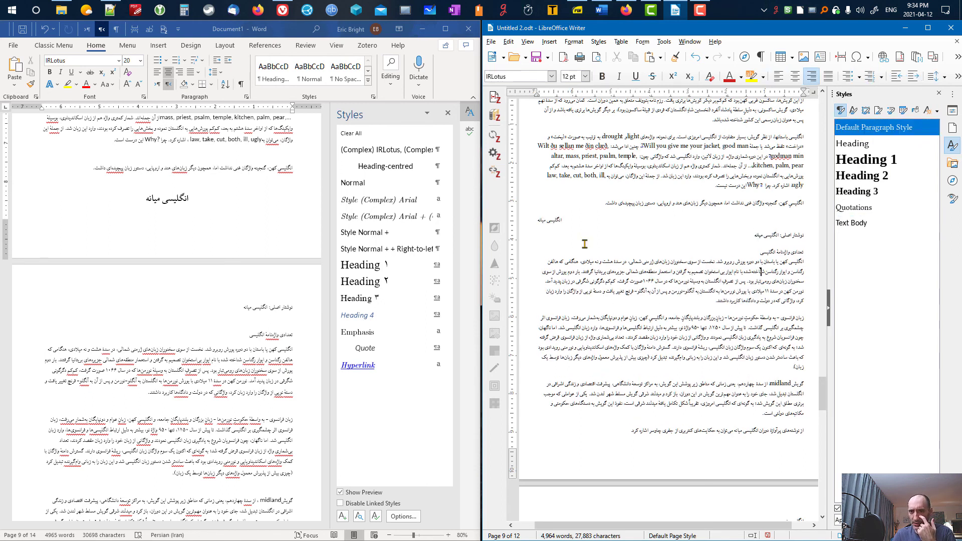
{"action": "left_click", "coordinate": [548, 222]}
{"action": "double_click", "coordinate": [869, 129]}
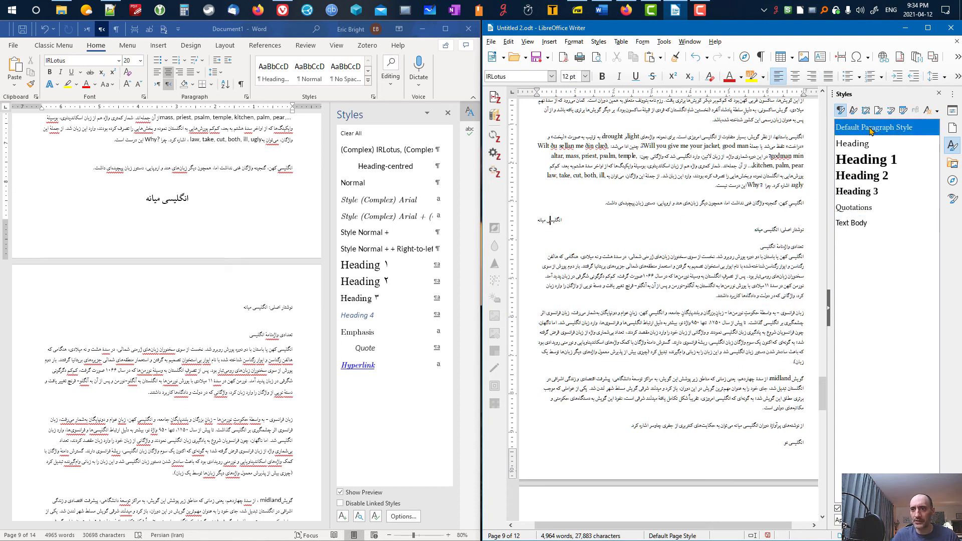
- Open the Default Paragraph Style for modification and examine the available text direction options in its alignment settings
{"action": "right_click", "coordinate": [869, 131]}
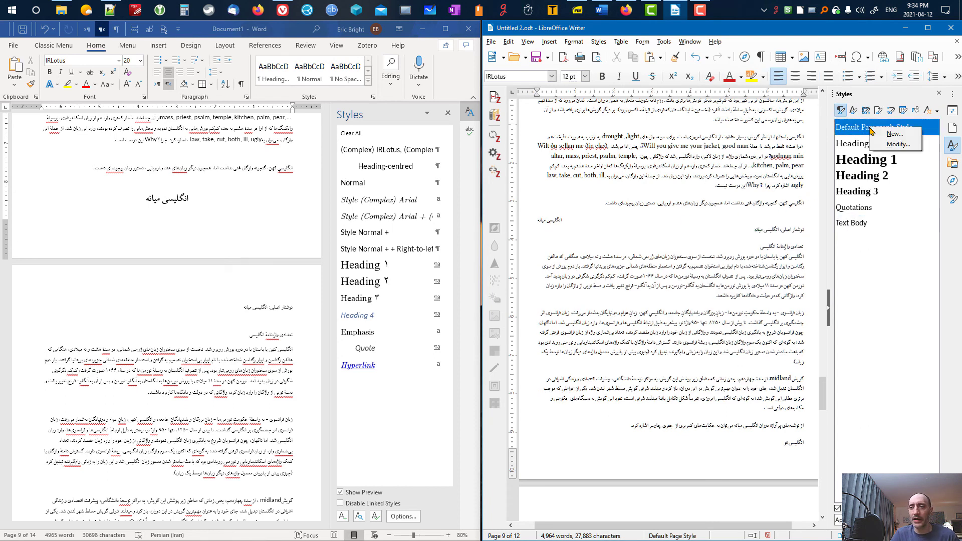
{"action": "left_click", "coordinate": [884, 145]}
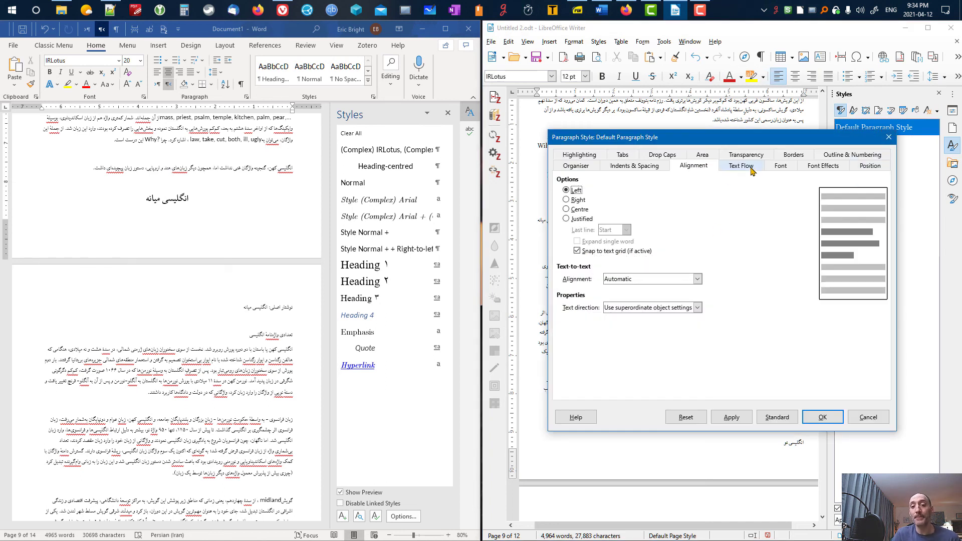
{"action": "left_click_drag", "start_coordinate": [758, 144], "coordinate": [610, 240]}
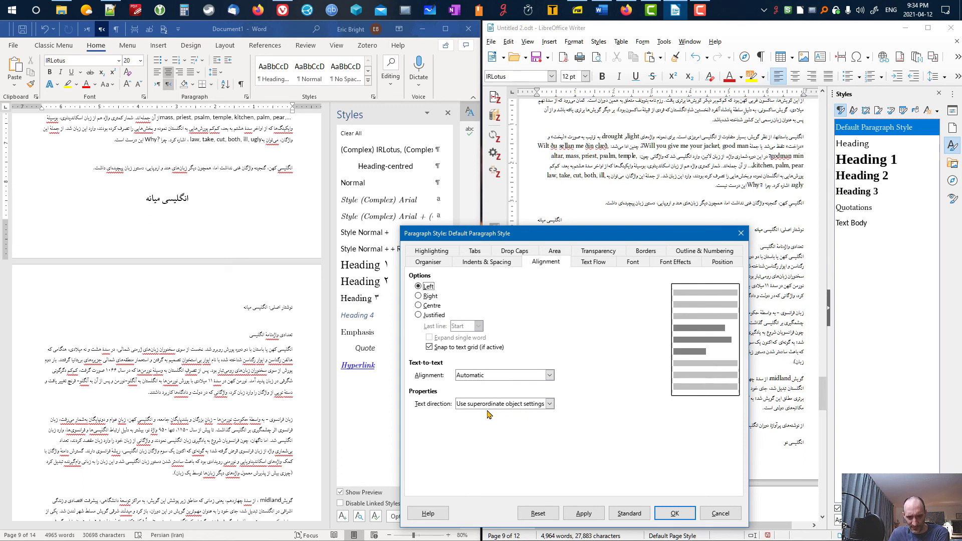
{"action": "left_click", "coordinate": [549, 406]}
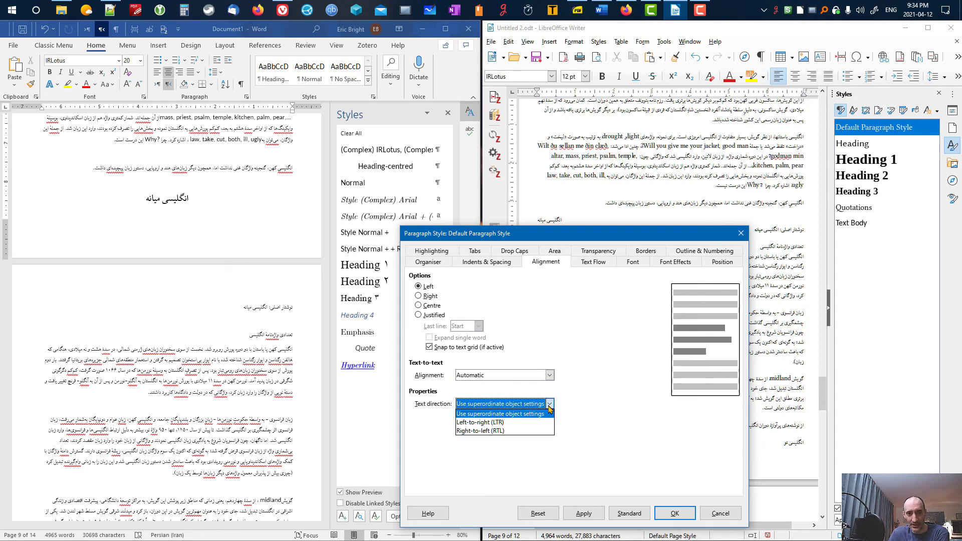
{"action": "left_click", "coordinate": [620, 415]}
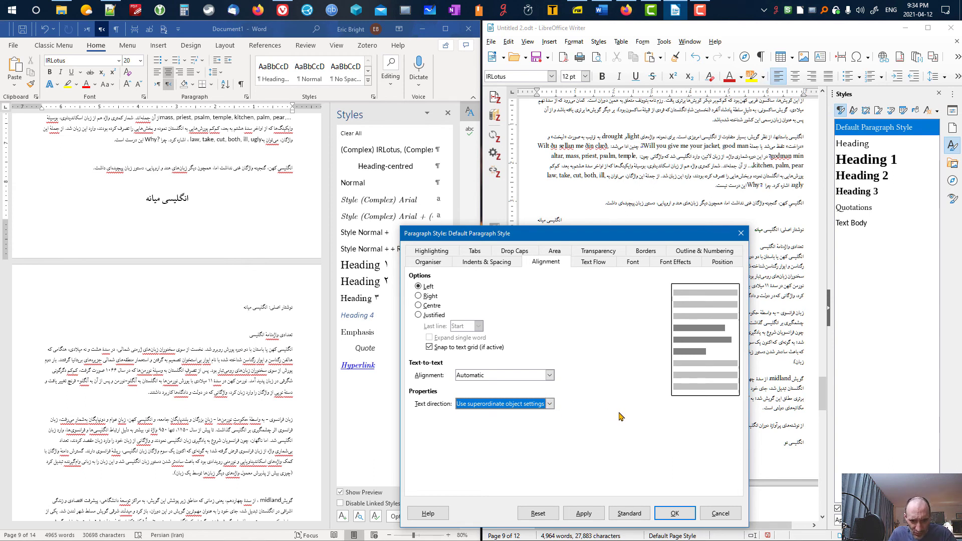
{"action": "left_click", "coordinate": [550, 404]}
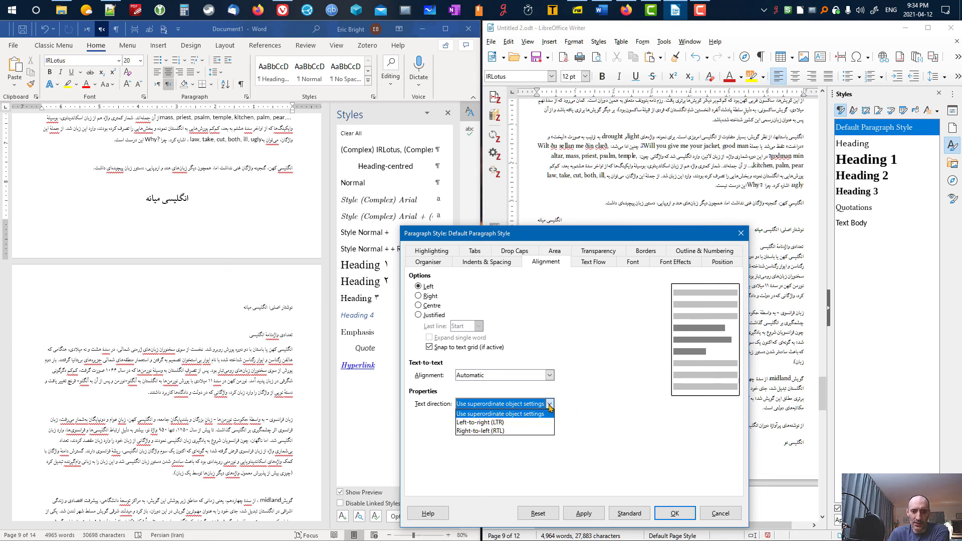
{"action": "left_click", "coordinate": [609, 421]}
- Open the online LibreOffice help for the alignment settings and read the explanations of Text-to-text alignment and Text direction
{"action": "left_click", "coordinate": [428, 513]}
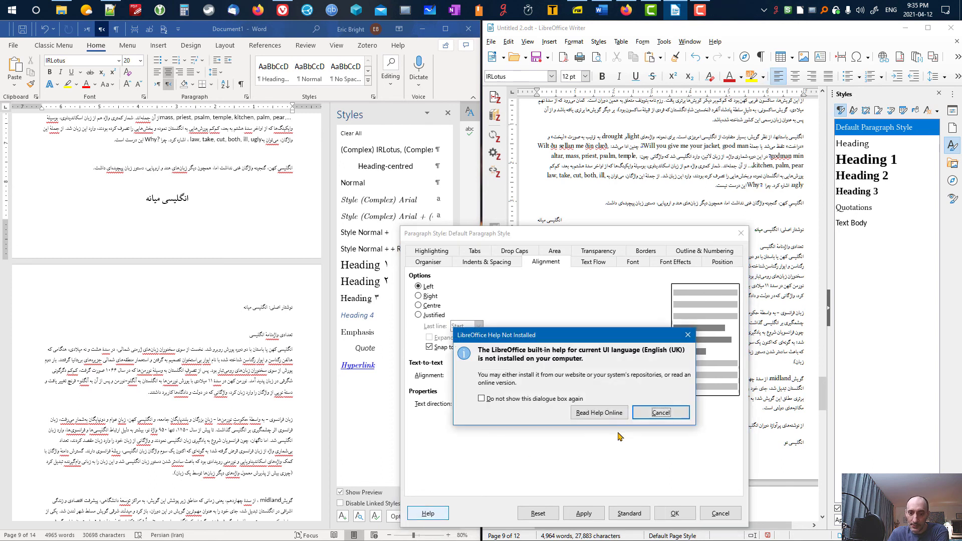
{"action": "left_click", "coordinate": [614, 414]}
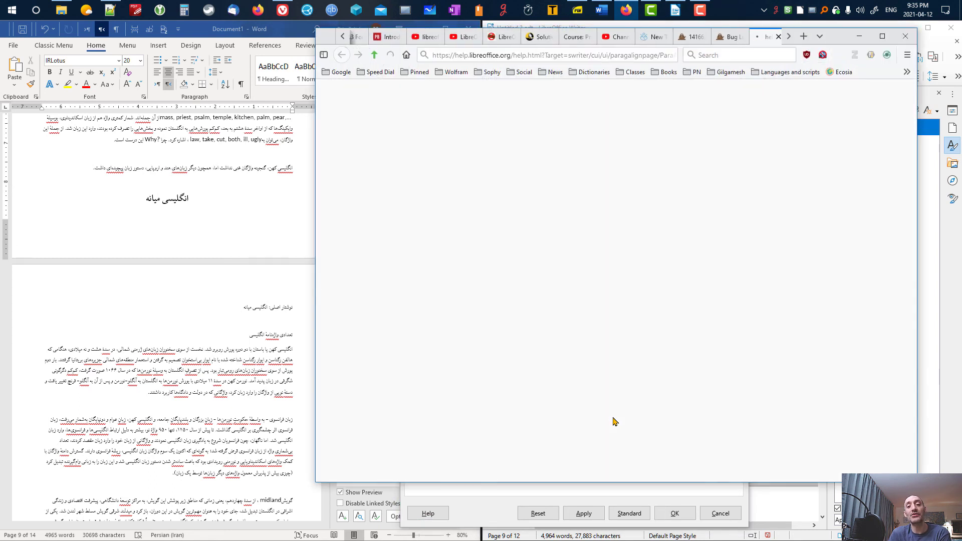
{"action": "left_click_drag", "start_coordinate": [841, 43], "coordinate": [552, 41]}
{"action": "scroll", "coordinate": [521, 247], "scroll_direction": "down", "scroll_amount": 3}
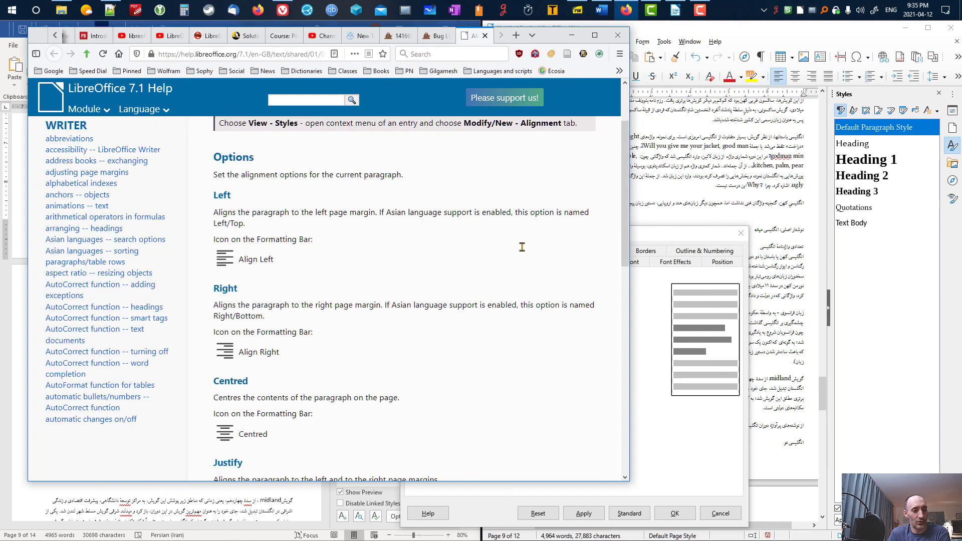
{"action": "scroll", "coordinate": [521, 247], "scroll_direction": "down", "scroll_amount": 7}
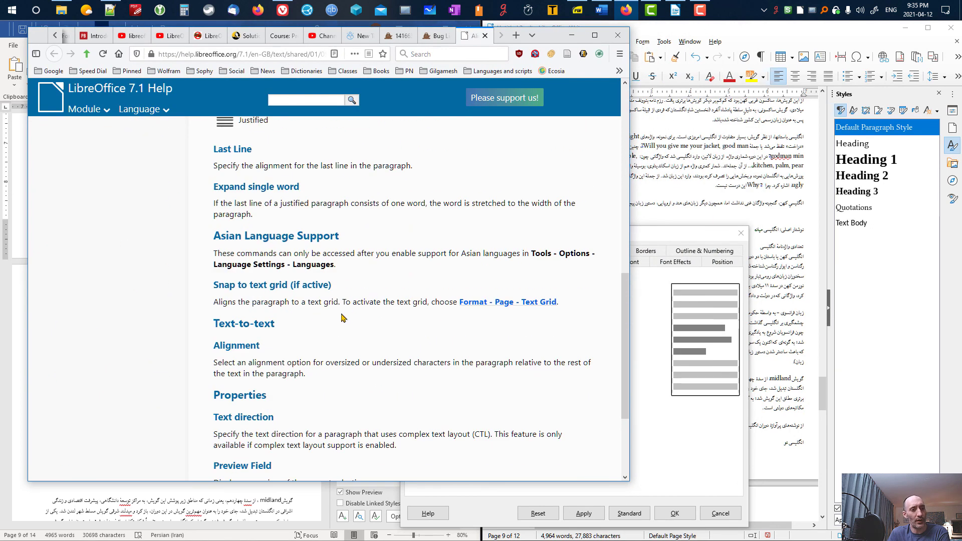
{"action": "scroll", "coordinate": [408, 299], "scroll_direction": "down", "scroll_amount": 3}
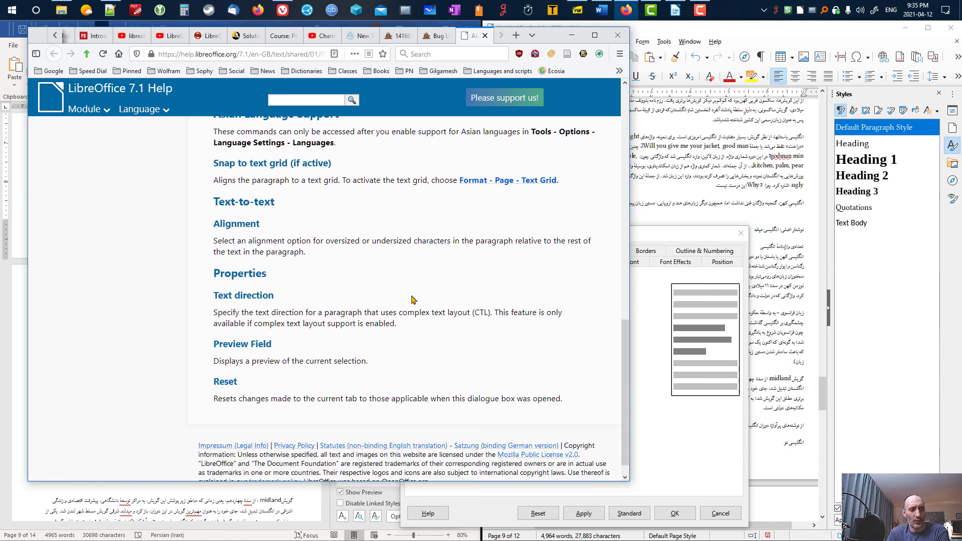
{"action": "scroll", "coordinate": [411, 296], "scroll_direction": "up", "scroll_amount": 5}
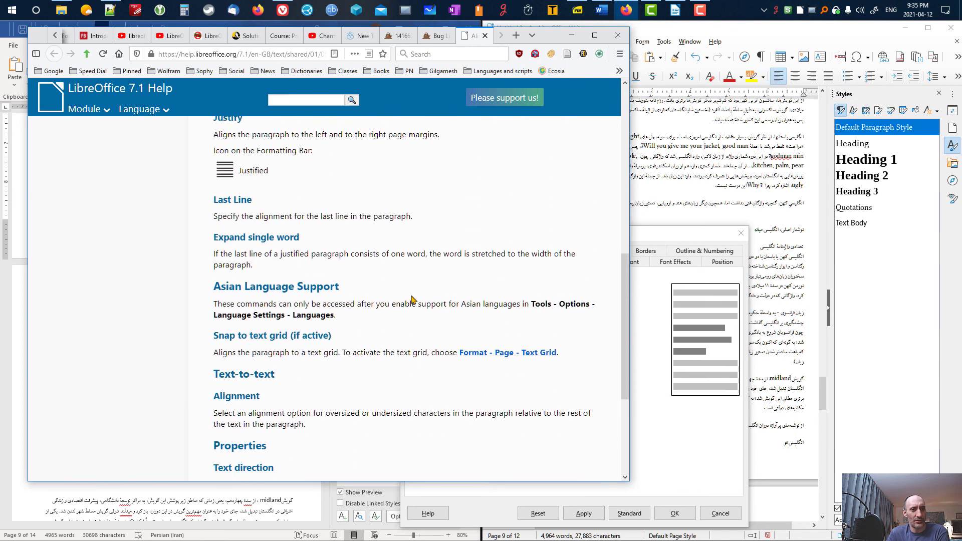
{"action": "scroll", "coordinate": [412, 298], "scroll_direction": "down", "scroll_amount": 6}
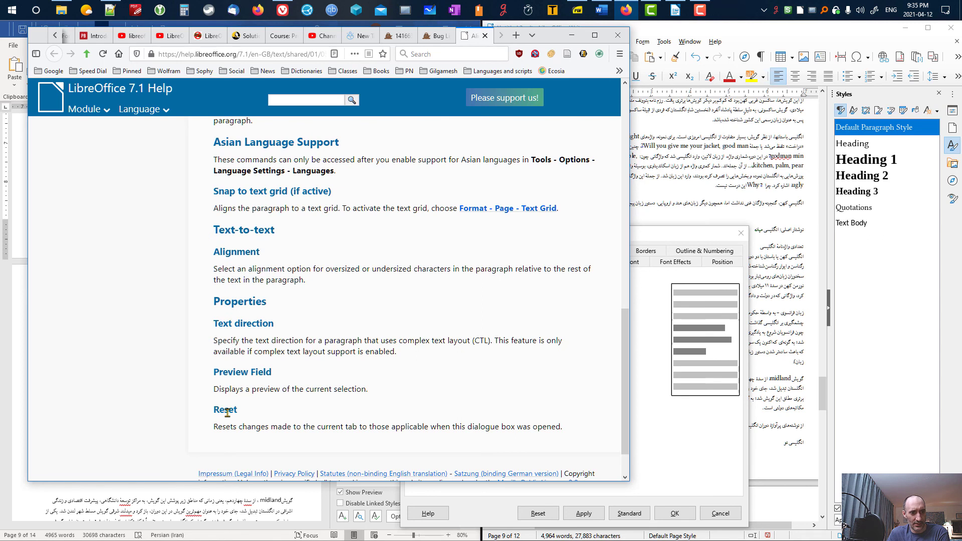
{"action": "scroll", "coordinate": [253, 365], "scroll_direction": "up", "scroll_amount": 2}
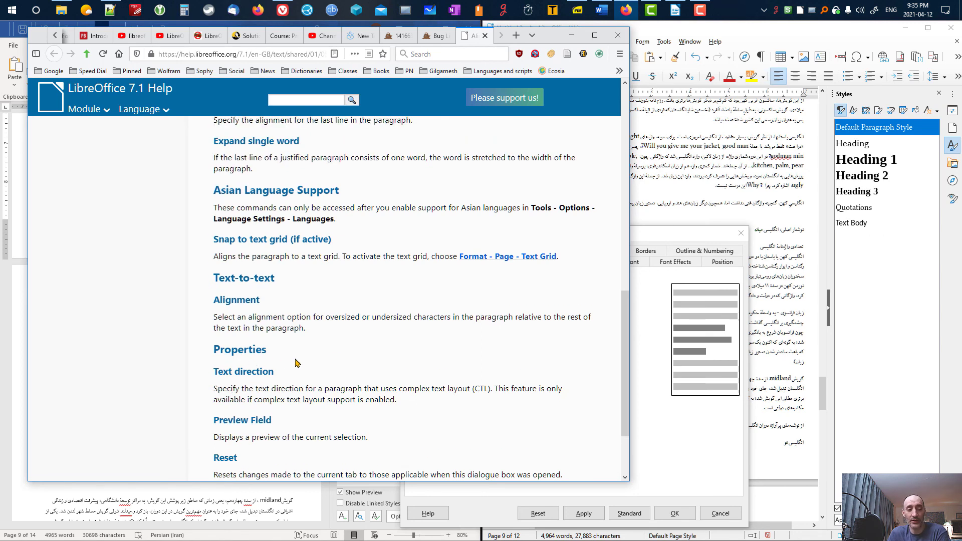
- Finish reading the help page on alignment and text direction, then close the Default Paragraph Style settings without changes
{"action": "scroll", "coordinate": [296, 352], "scroll_direction": "down", "scroll_amount": 2}
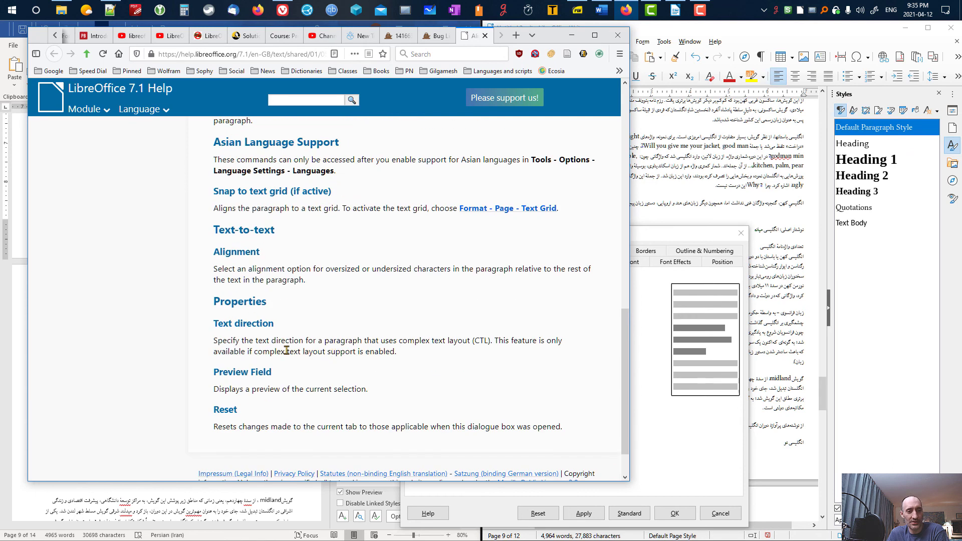
{"action": "scroll", "coordinate": [369, 338], "scroll_direction": "down", "scroll_amount": 2}
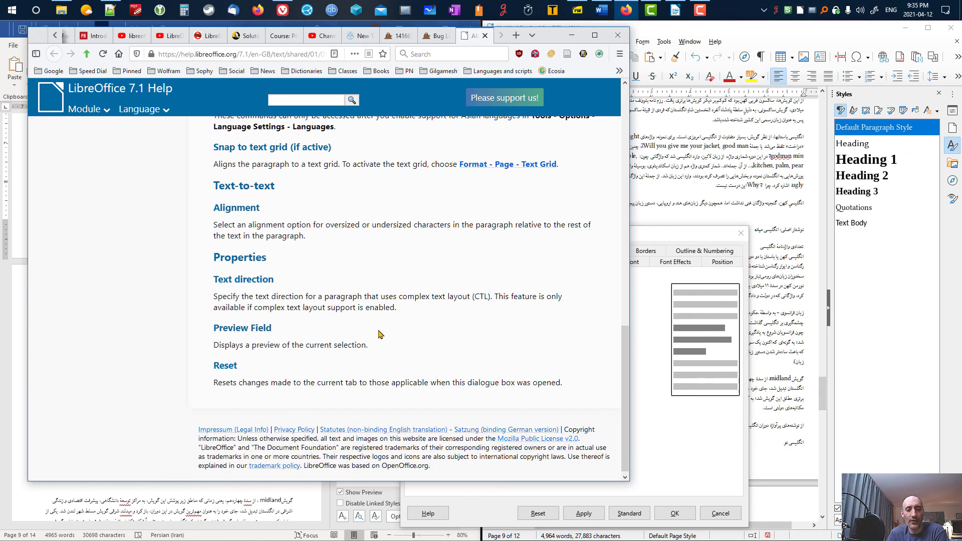
{"action": "left_click", "coordinate": [571, 36]}
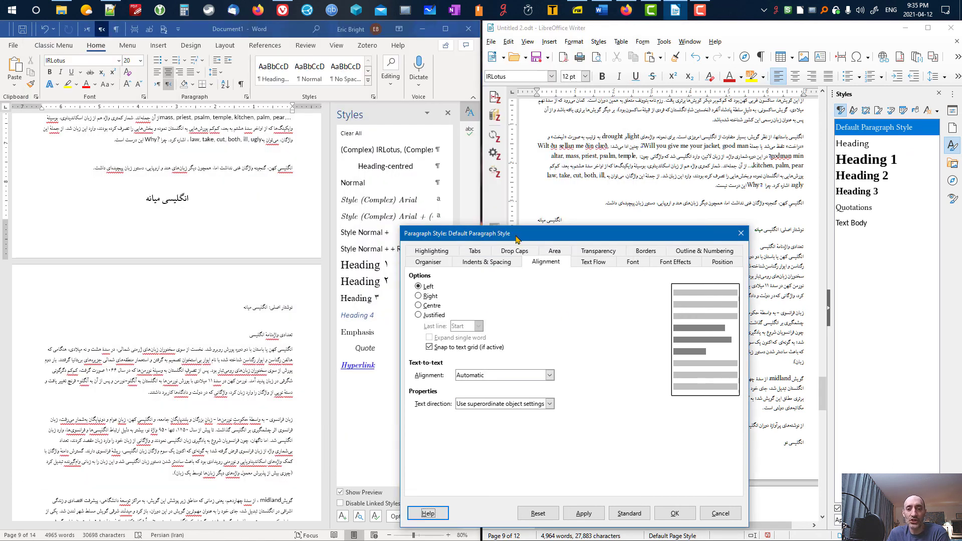
{"action": "left_click_drag", "start_coordinate": [521, 238], "coordinate": [465, 215]}
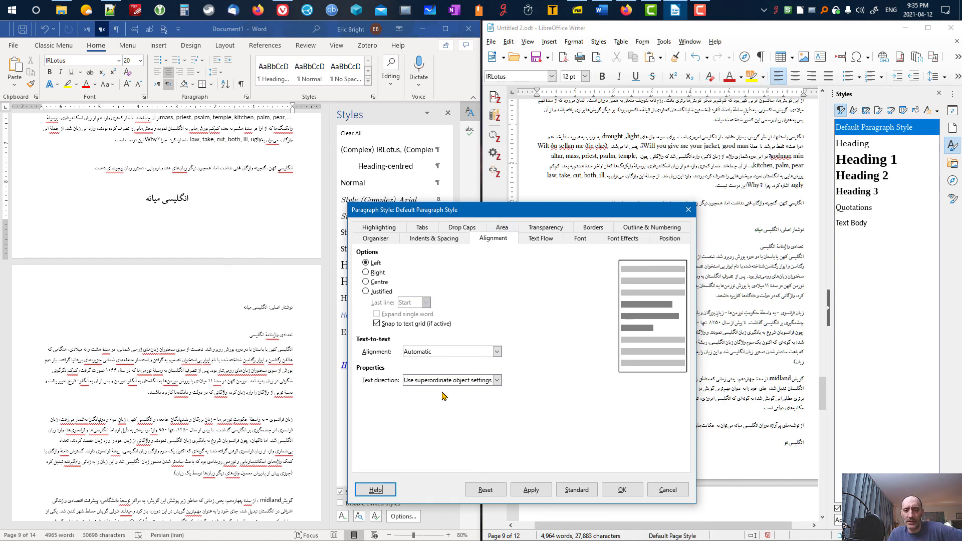
{"action": "left_click", "coordinate": [667, 489]}
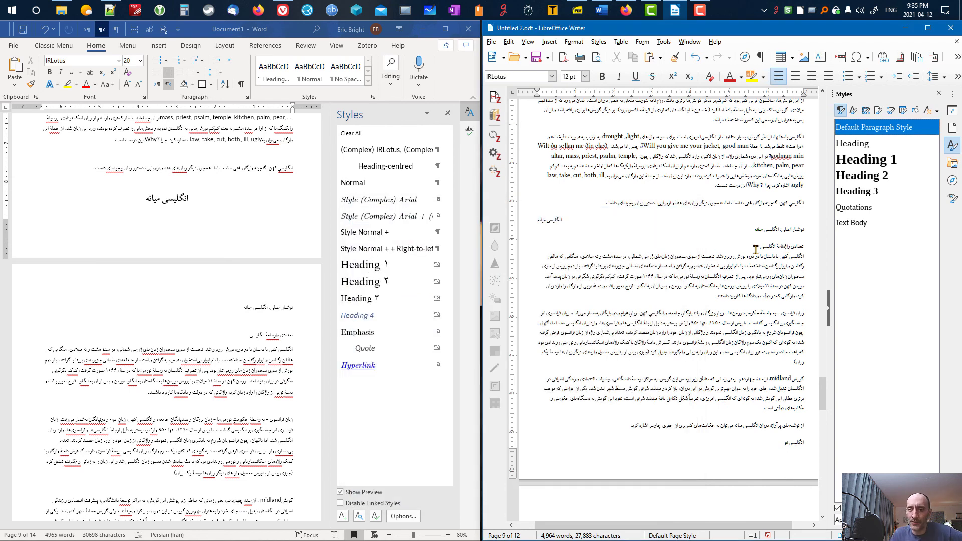
- Create a new paragraph style named "Persian paragraphs" from the short right-aligned Persian line two lines below the "انگلیسی میانه" heading
{"action": "left_click_drag", "start_coordinate": [754, 248], "coordinate": [805, 247]}
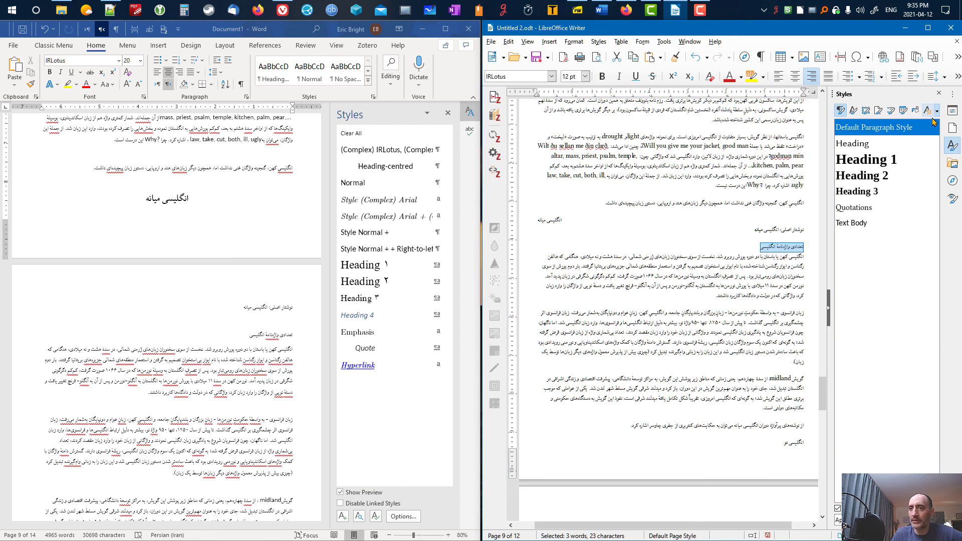
{"action": "left_click", "coordinate": [936, 111]}
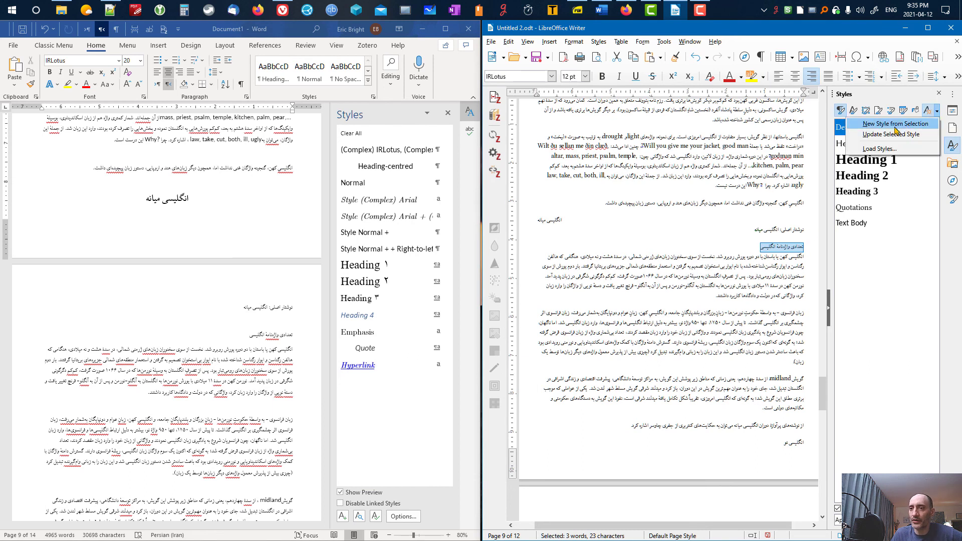
{"action": "left_click", "coordinate": [894, 123]}
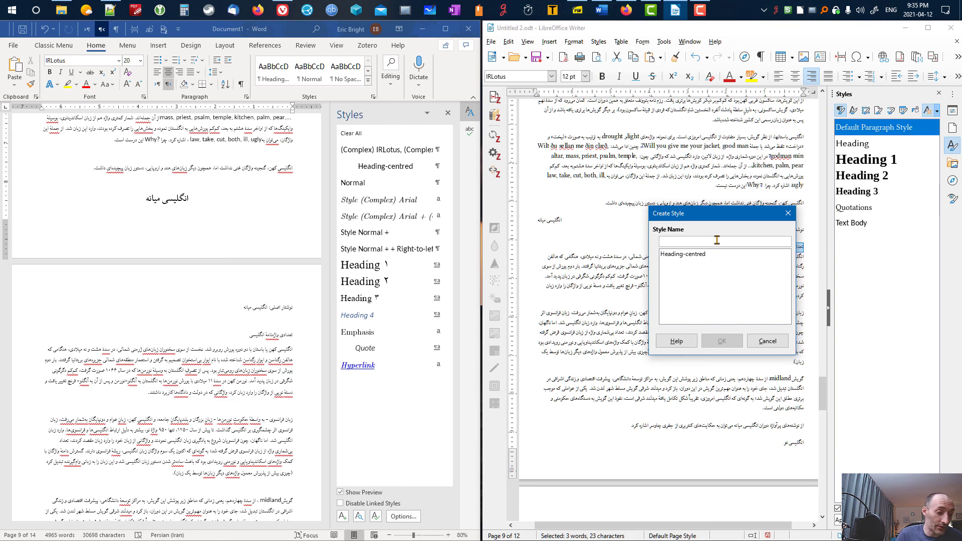
{"action": "type", "text": "Persian paragraphs"}
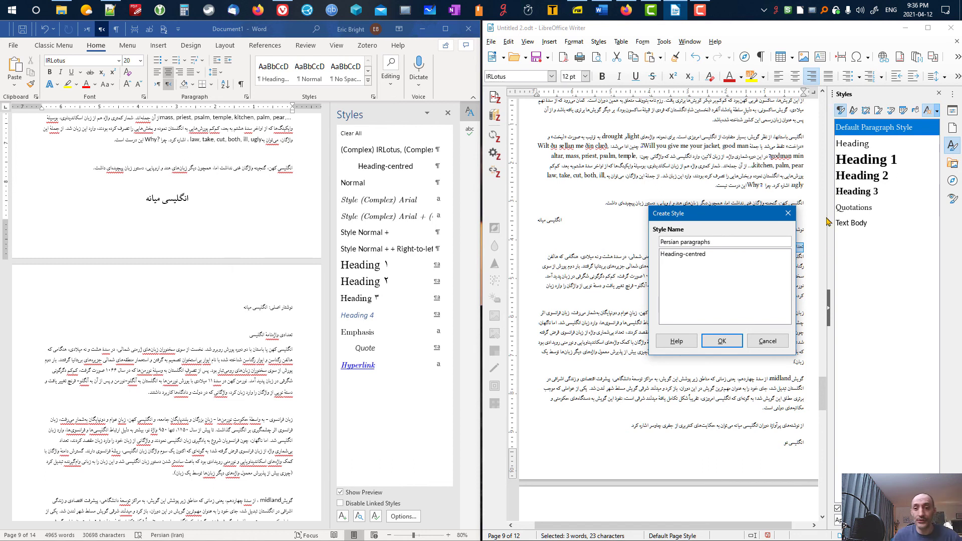
{"action": "left_click", "coordinate": [721, 343]}
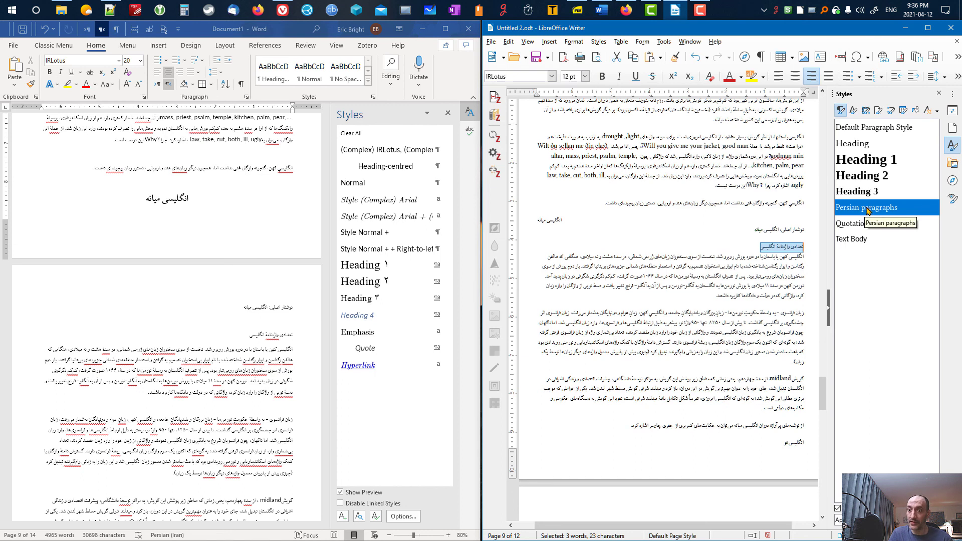
- Open the Persian paragraphs style to check its alignment and text direction, leaving it unmodified
{"action": "right_click", "coordinate": [866, 208]}
{"action": "left_click", "coordinate": [887, 226]}
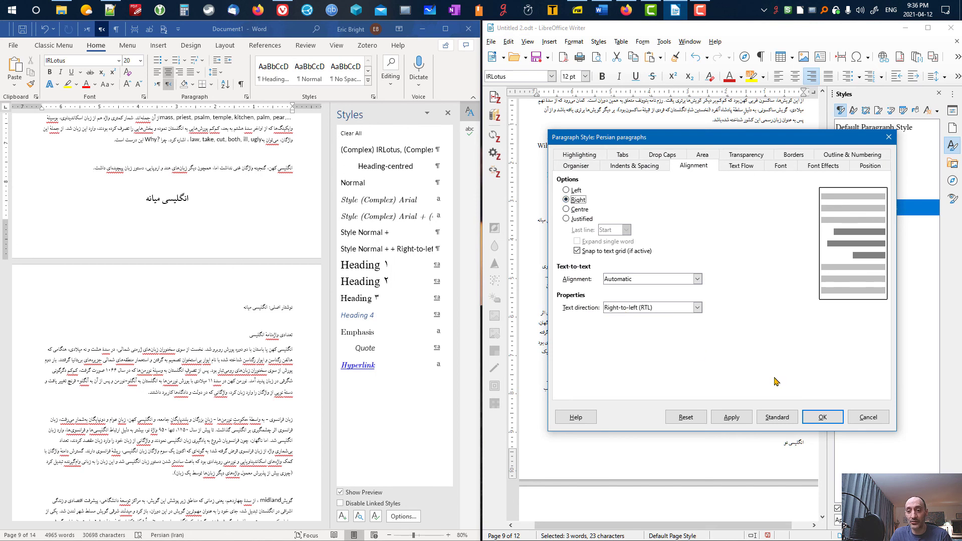
{"action": "left_click", "coordinate": [867, 418]}
- Apply the Persian paragraphs style to the "انگلیسی میانه" heading line
{"action": "left_click", "coordinate": [547, 218]}
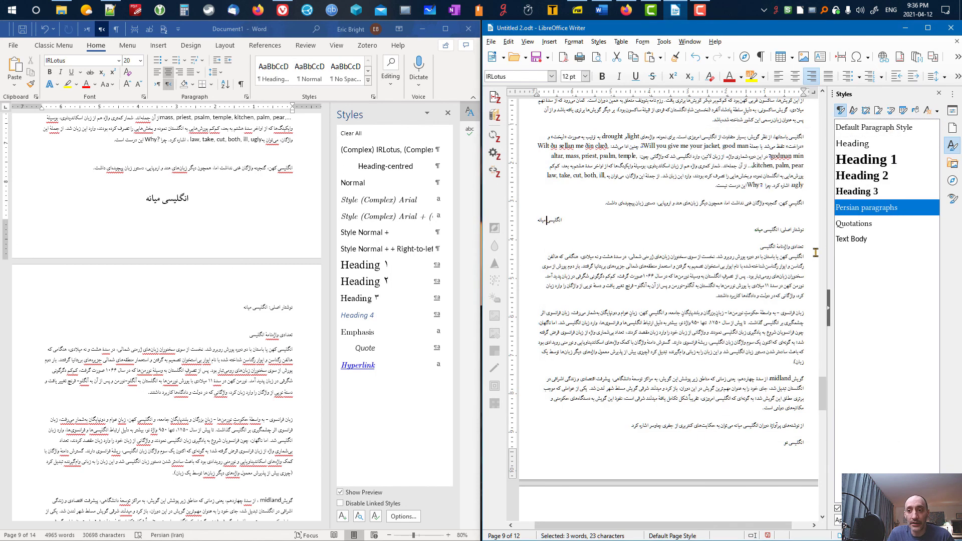
{"action": "left_click", "coordinate": [874, 210]}
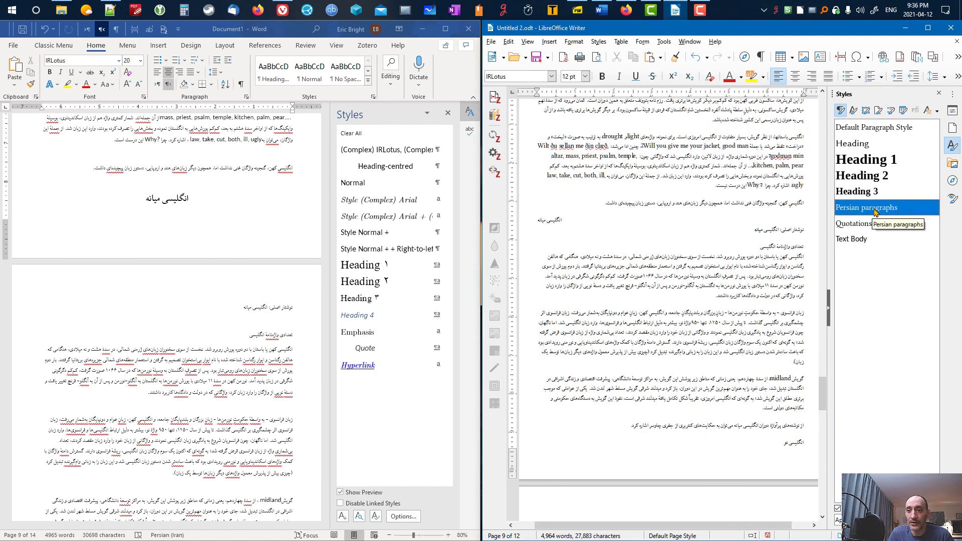
{"action": "left_click", "coordinate": [546, 219]}
{"action": "double_click", "coordinate": [879, 208]}
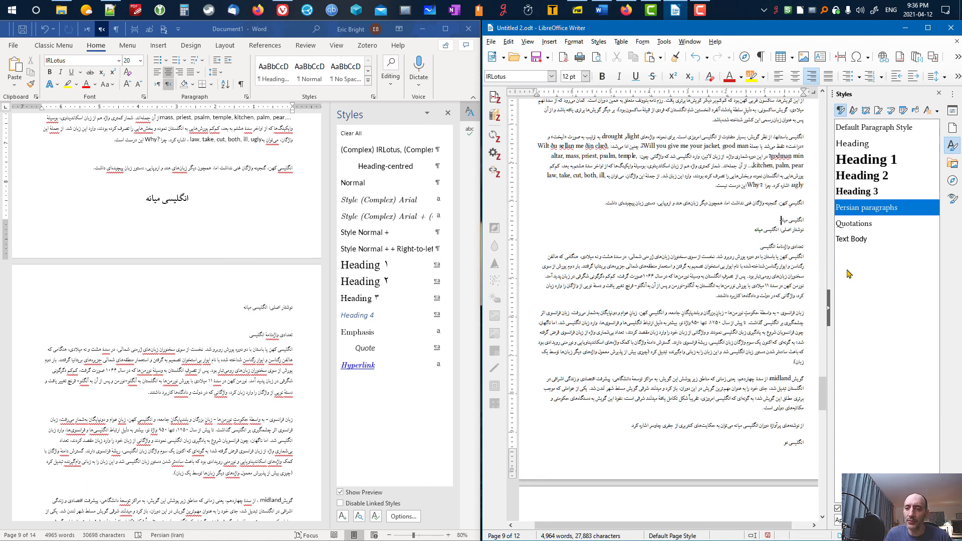
- Examine the Text Body style's alignment and which style it inherits from, and close its settings without changes
{"action": "right_click", "coordinate": [860, 242]}
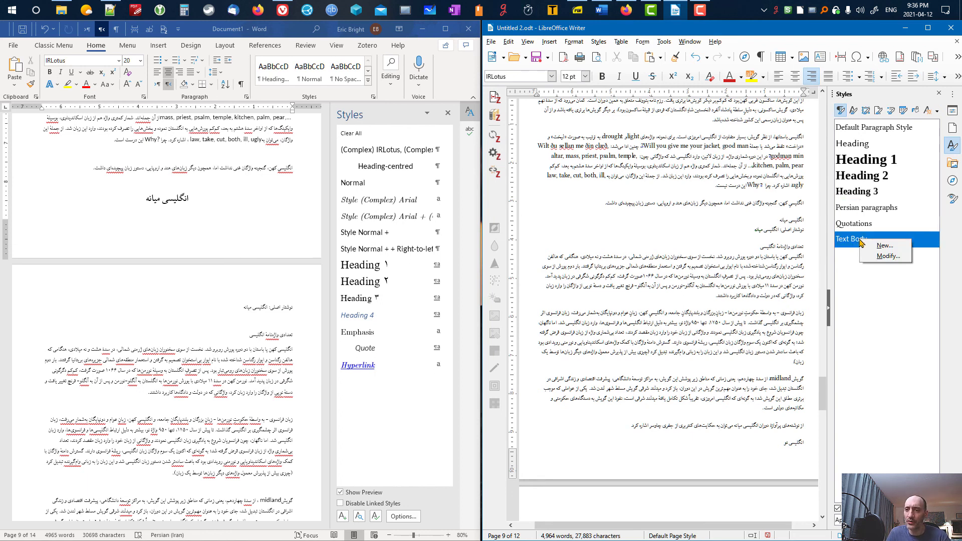
{"action": "left_click", "coordinate": [880, 257]}
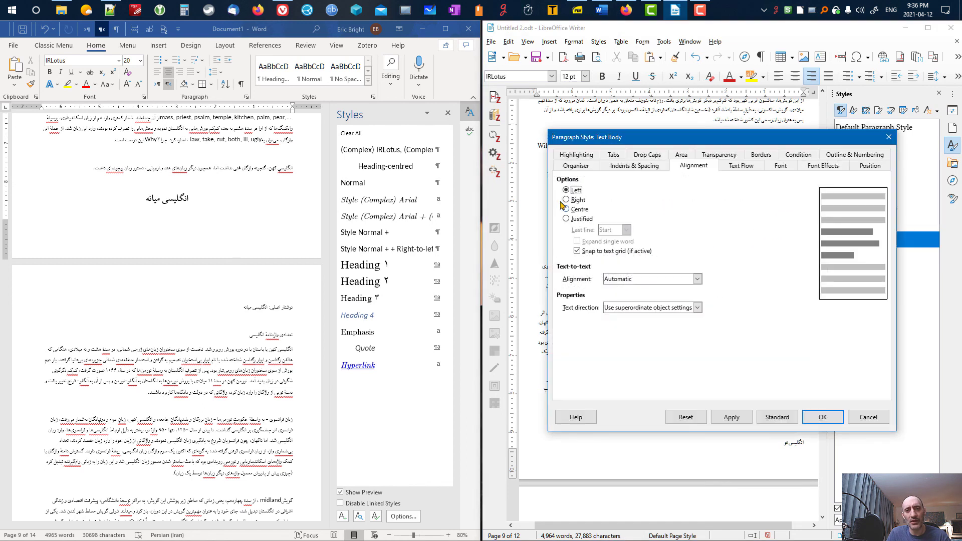
{"action": "left_click", "coordinate": [574, 158]}
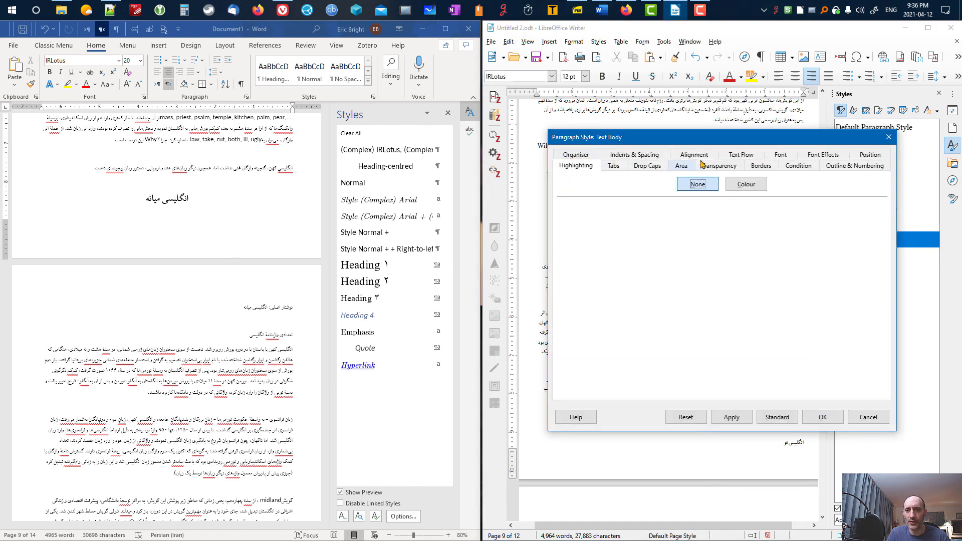
{"action": "left_click", "coordinate": [584, 154]}
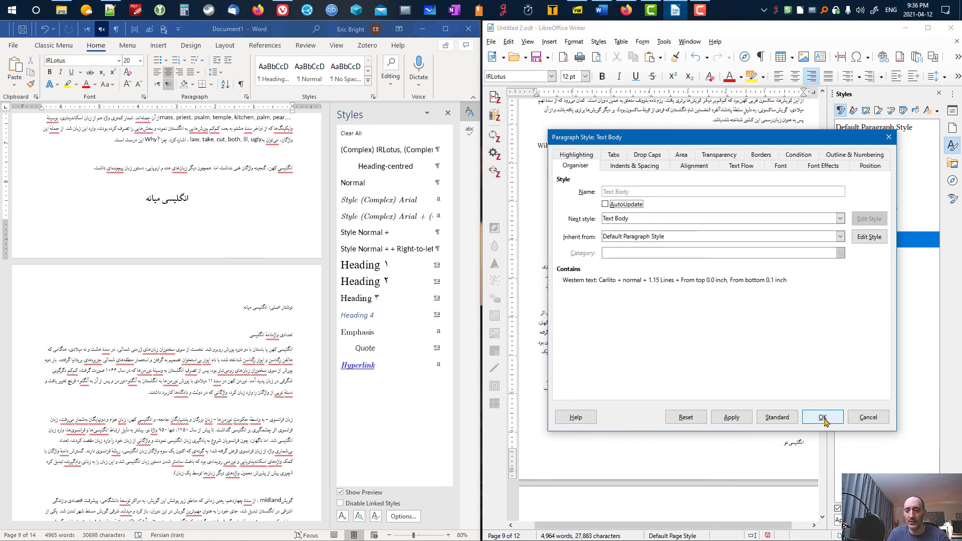
{"action": "left_click", "coordinate": [868, 417]}
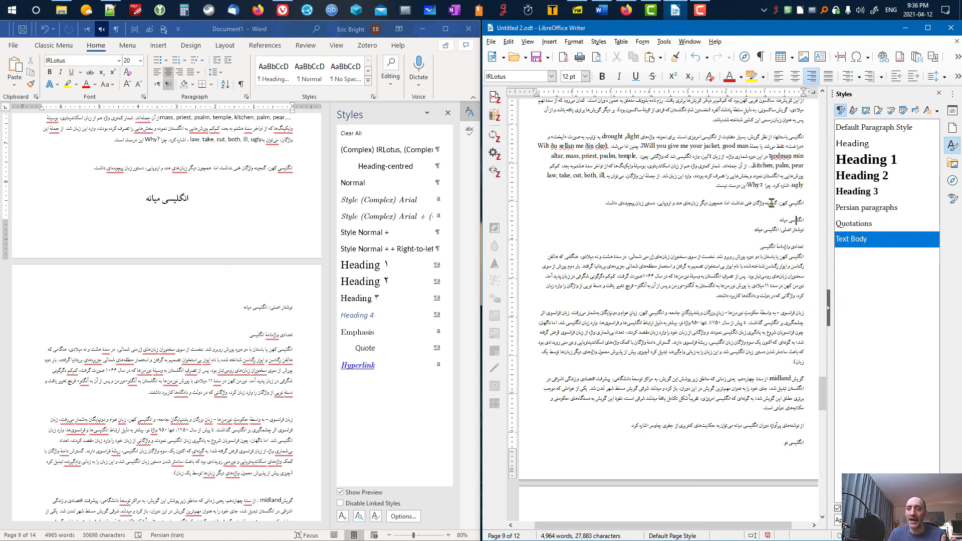
- Select all the Persian text from its first paragraphs on page 8 to the document's end and apply the Persian paragraphs style
{"action": "left_click", "coordinate": [733, 167]}
{"action": "scroll", "coordinate": [746, 227], "scroll_direction": "up", "scroll_amount": 4}
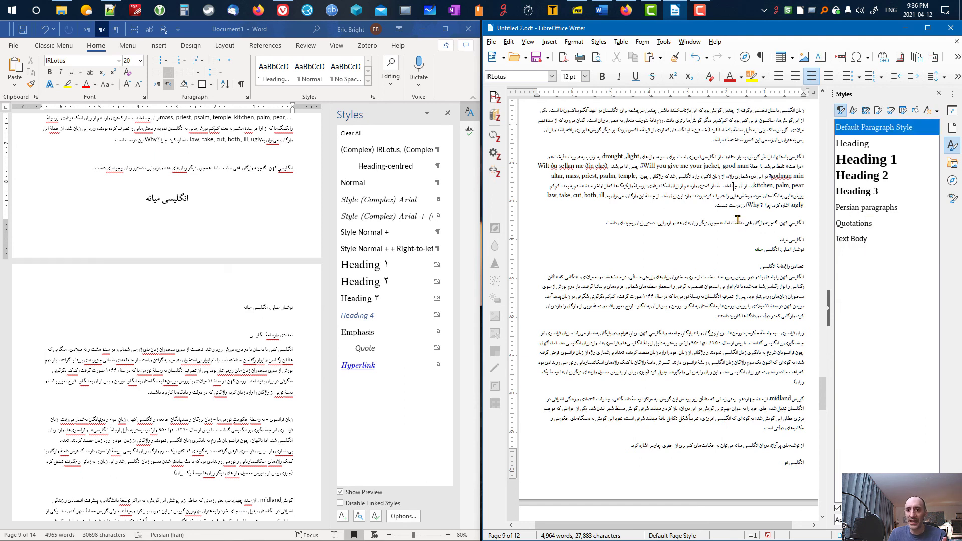
{"action": "scroll", "coordinate": [747, 227], "scroll_direction": "up", "scroll_amount": 20}
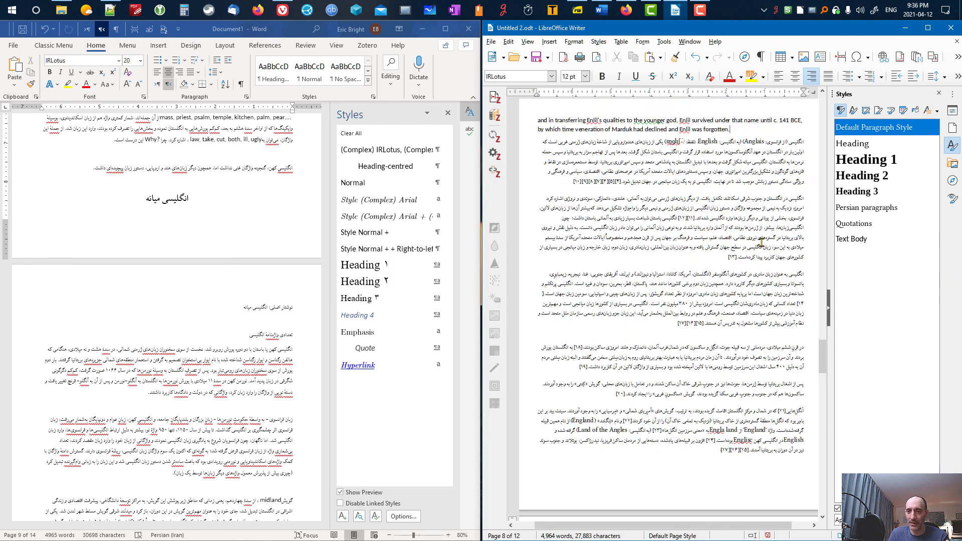
{"action": "left_click_drag", "start_coordinate": [806, 262], "coordinate": [707, 523]}
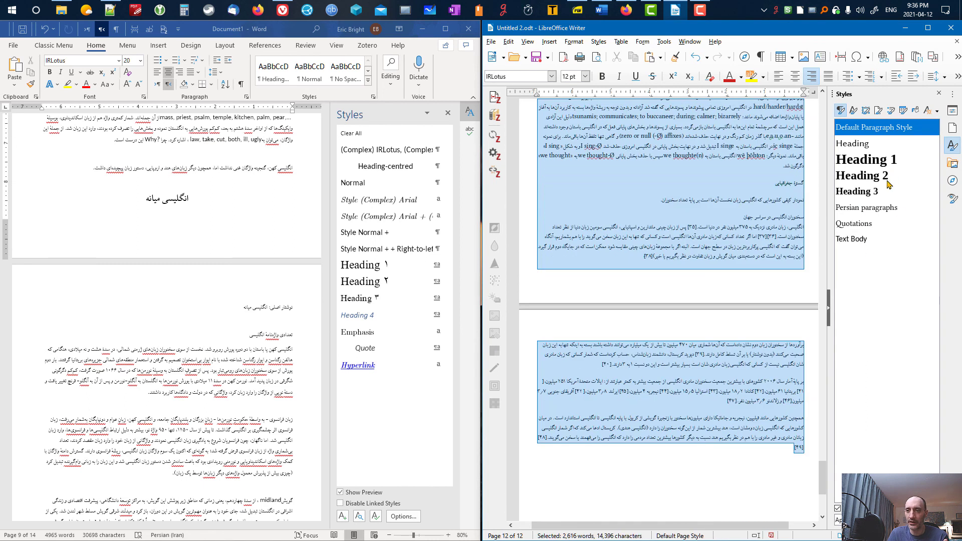
{"action": "double_click", "coordinate": [866, 208]}
{"action": "scroll", "coordinate": [762, 260], "scroll_direction": "up", "scroll_amount": 20}
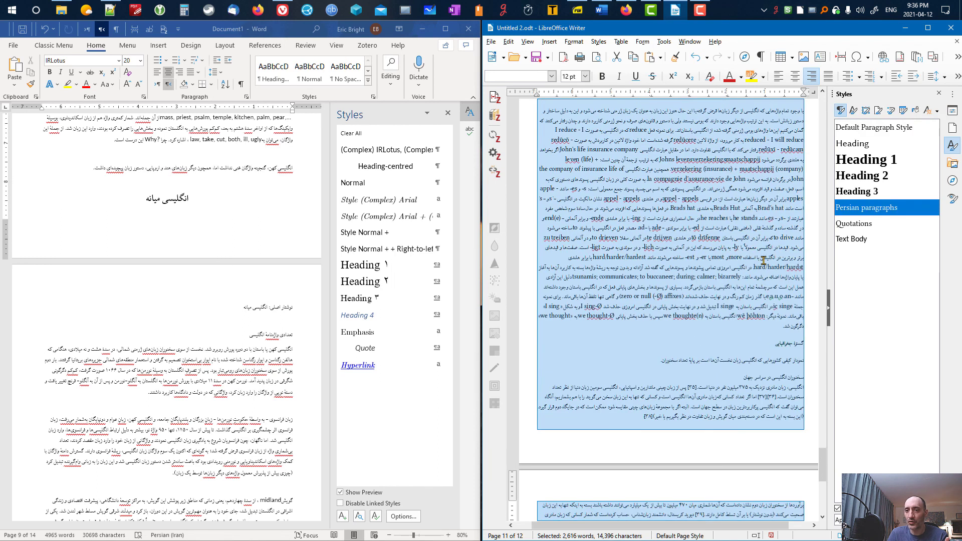
{"action": "scroll", "coordinate": [771, 257], "scroll_direction": "up", "scroll_amount": 10}
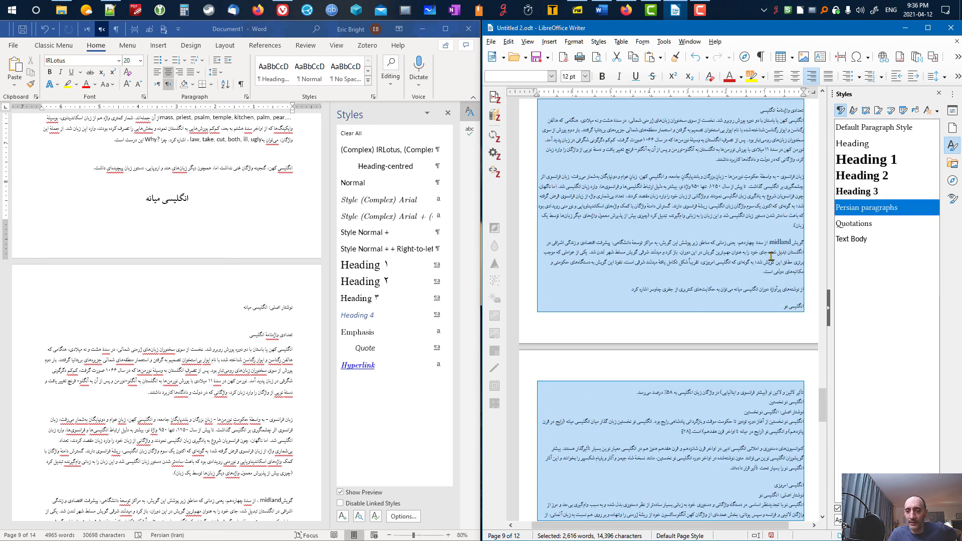
{"action": "scroll", "coordinate": [761, 234], "scroll_direction": "up", "scroll_amount": 8}
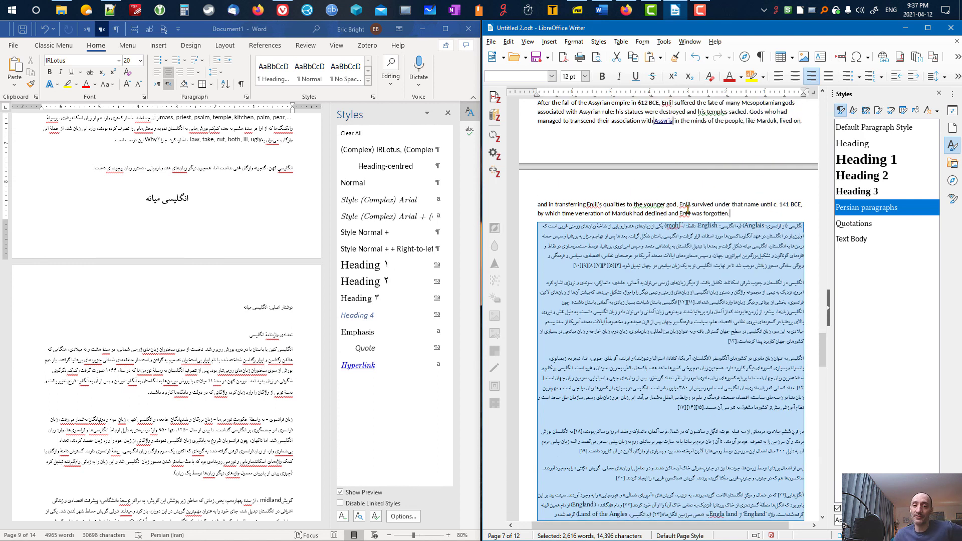
- Select all the English text from the end of the Enlil article back to its title and apply Default Paragraph Style
{"action": "left_click", "coordinate": [642, 205]}
{"action": "scroll", "coordinate": [639, 211], "scroll_direction": "up", "scroll_amount": 5}
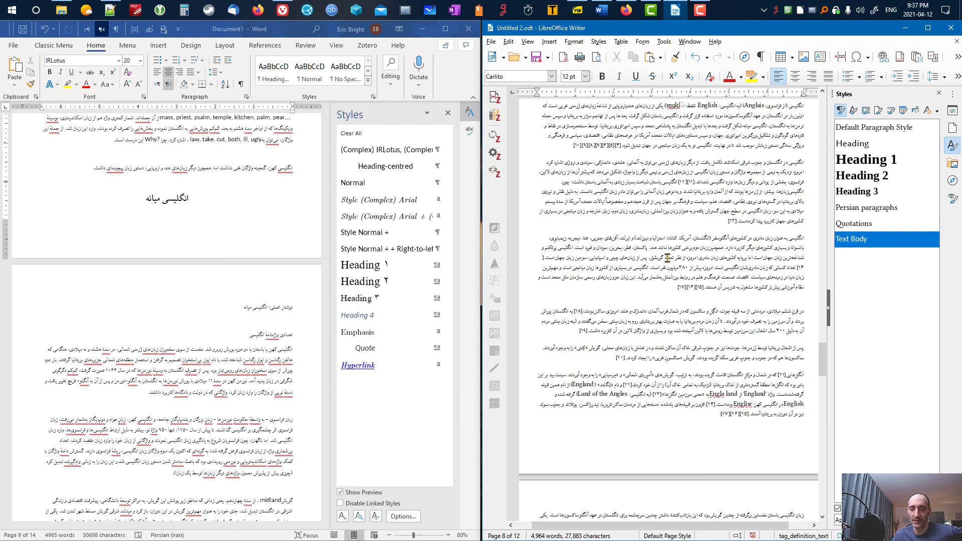
{"action": "scroll", "coordinate": [667, 258], "scroll_direction": "down", "scroll_amount": 5}
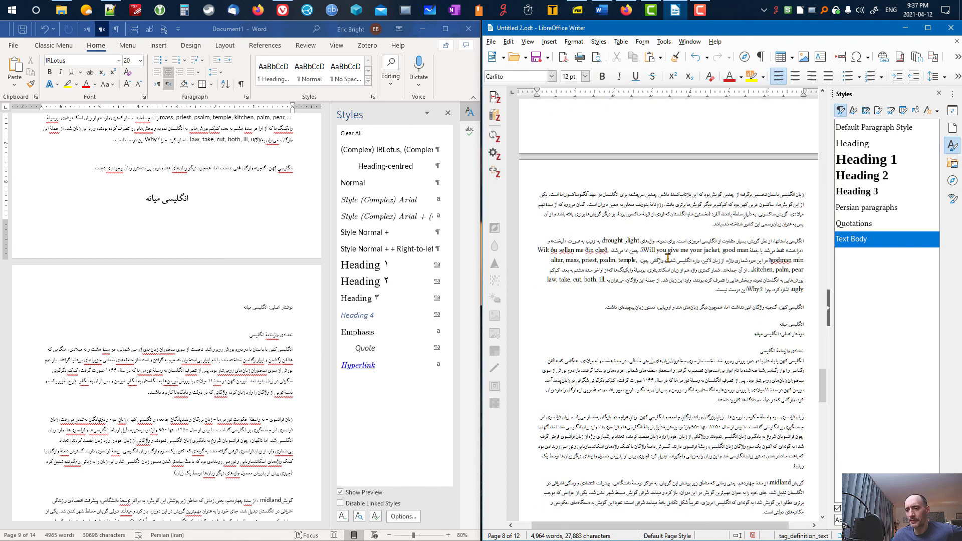
{"action": "scroll", "coordinate": [668, 258], "scroll_direction": "up", "scroll_amount": 6}
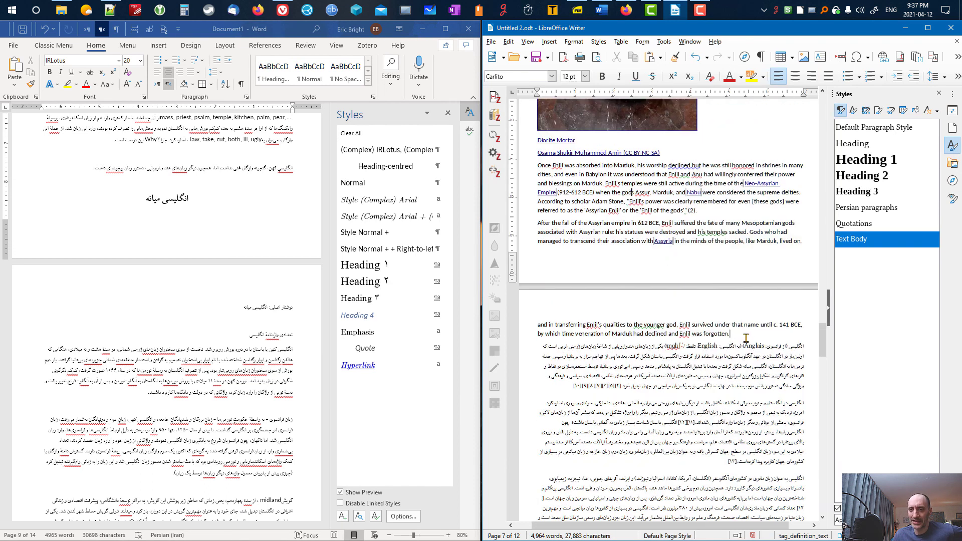
{"action": "scroll", "coordinate": [535, 125], "scroll_direction": "up", "scroll_amount": 15}
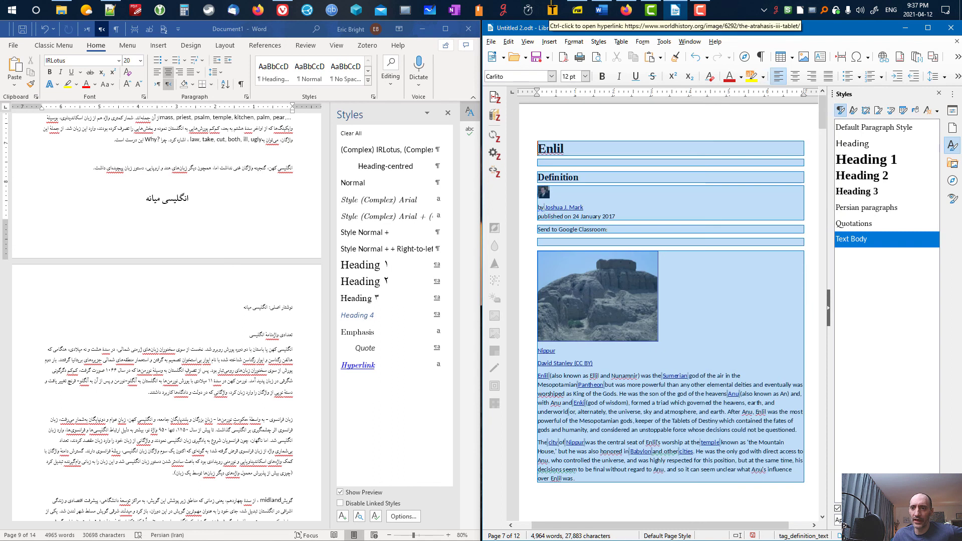
{"action": "double_click", "coordinate": [862, 129]}
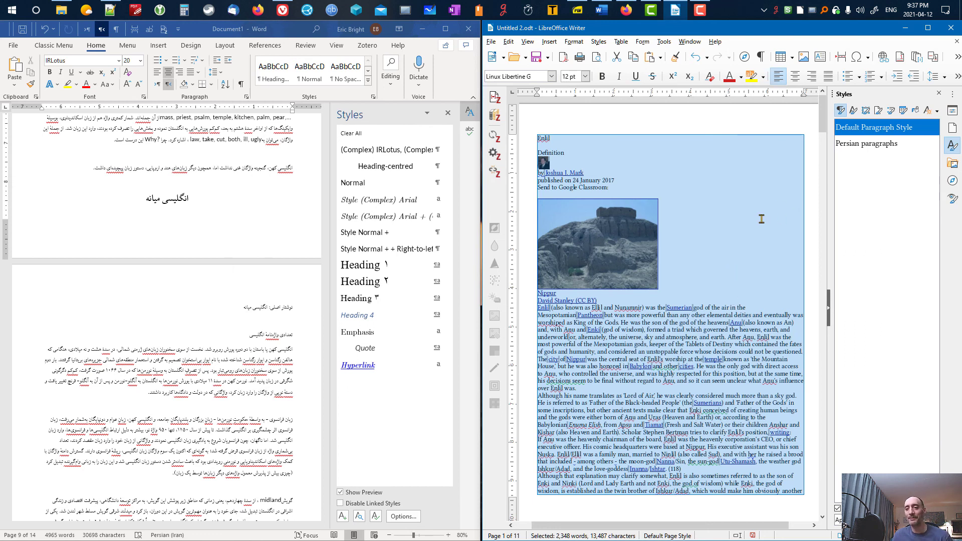
- Filter the style list to Text Styles and format the "Enlil" title as Heading 1 and "Definition" as Heading 2
{"action": "left_click", "coordinate": [563, 144]}
{"action": "left_click", "coordinate": [839, 520]}
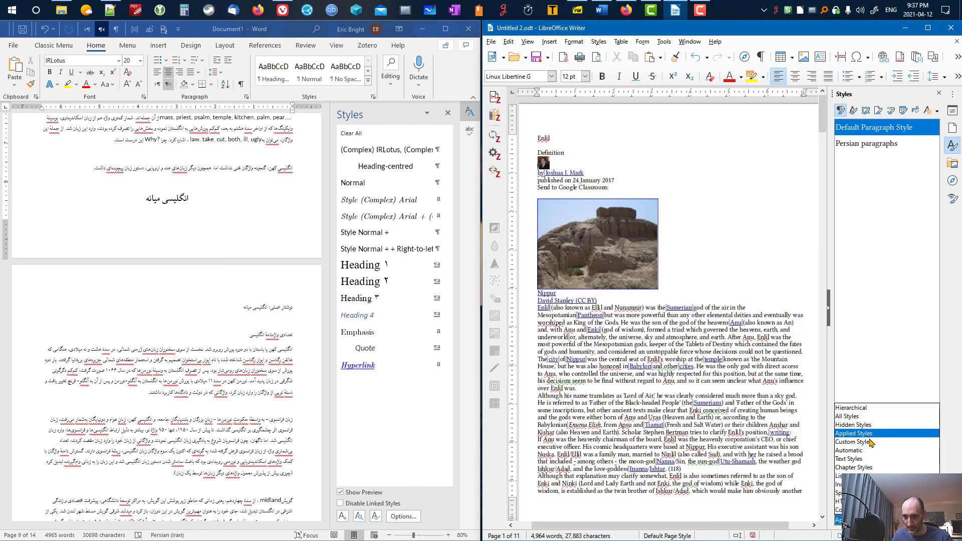
{"action": "left_click", "coordinate": [868, 459]}
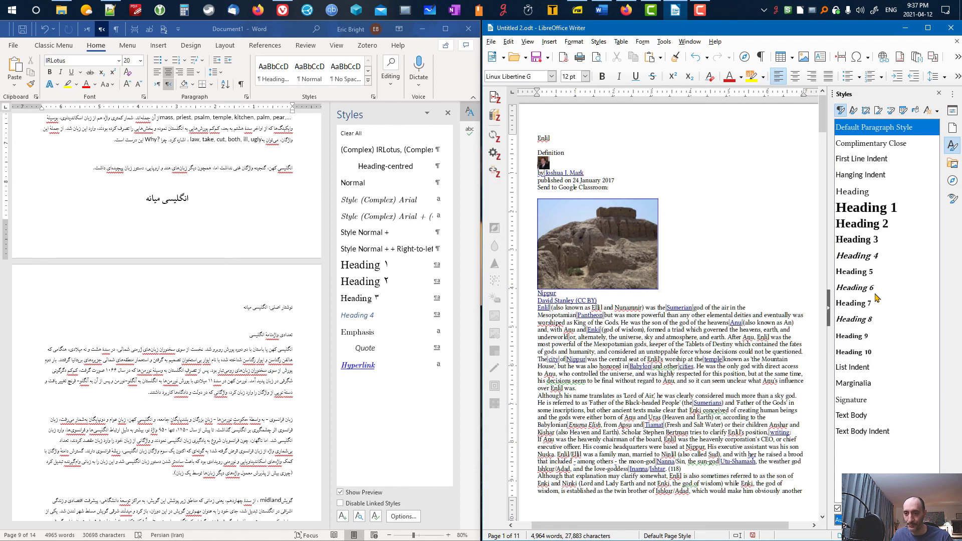
{"action": "double_click", "coordinate": [862, 208]}
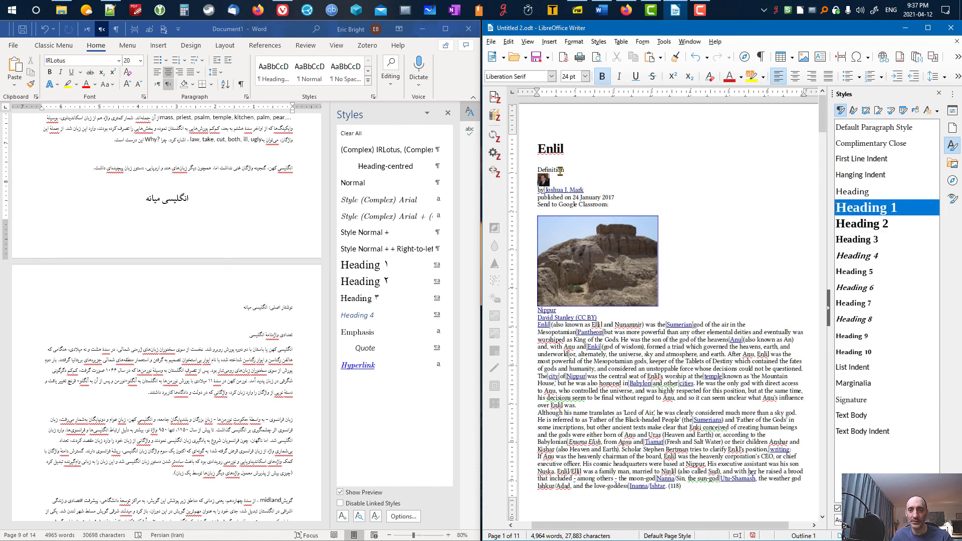
{"action": "left_click", "coordinate": [559, 171]}
{"action": "double_click", "coordinate": [862, 223]}
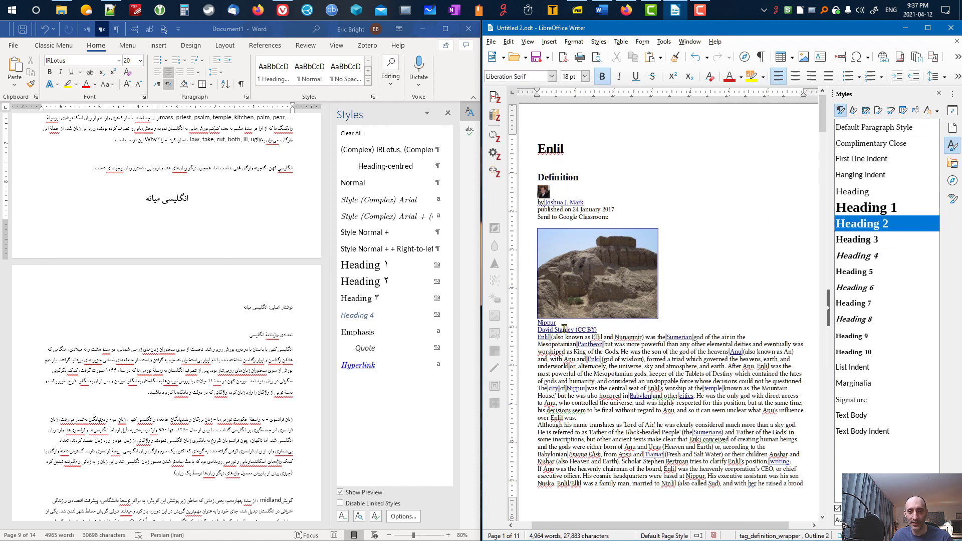
{"action": "scroll", "coordinate": [589, 420], "scroll_direction": "down", "scroll_amount": 10}
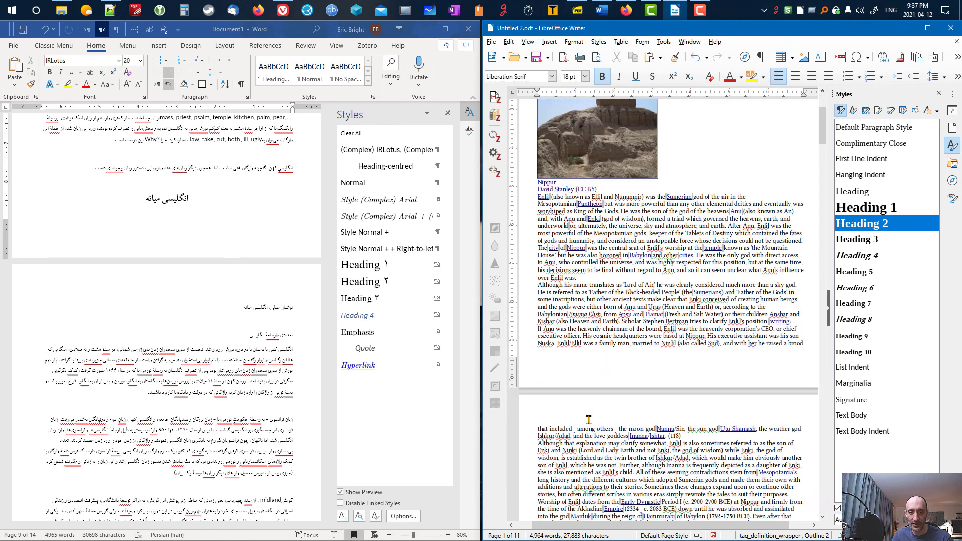
- Format the "Enlil & Ninlil" subheading on page 2 as Heading 3
{"action": "left_click", "coordinate": [557, 411]}
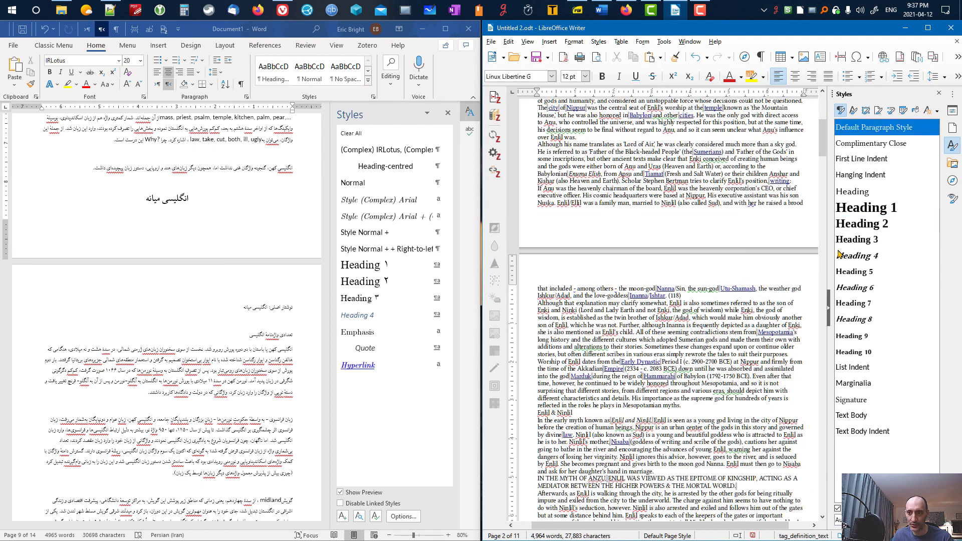
{"action": "double_click", "coordinate": [862, 240]}
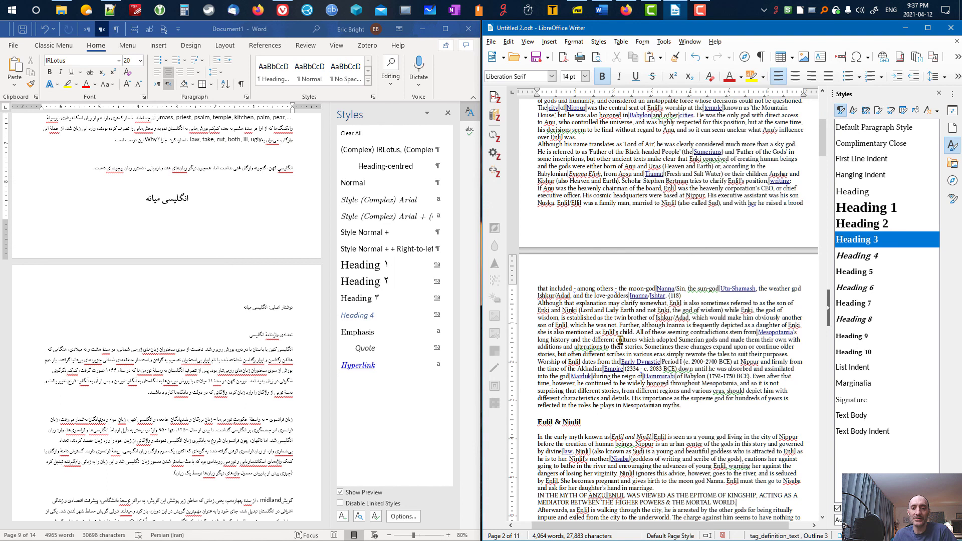
{"action": "scroll", "coordinate": [620, 341], "scroll_direction": "up", "scroll_amount": 10}
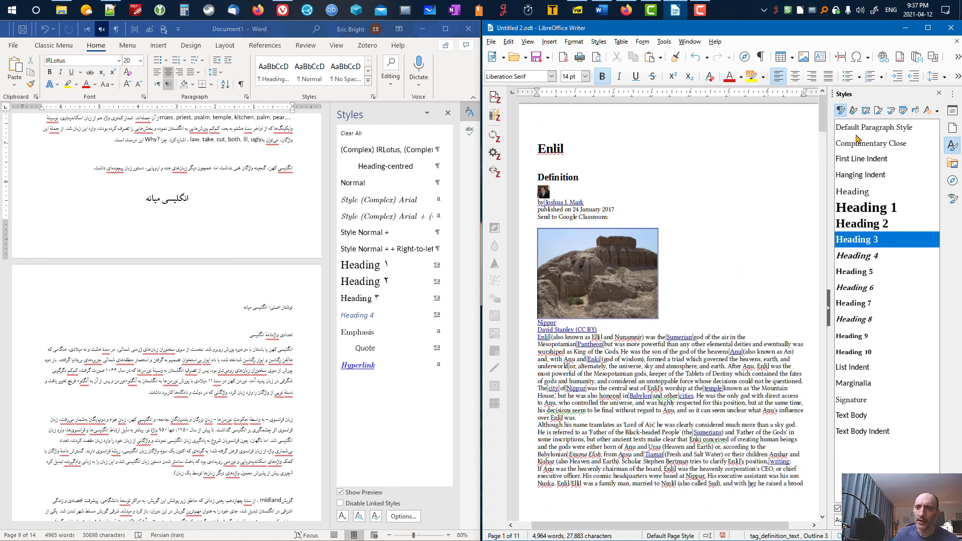
- Modify Default Paragraph Style, setting the spacing below paragraph to 0.12"
{"action": "right_click", "coordinate": [869, 129]}
{"action": "left_click", "coordinate": [889, 146]}
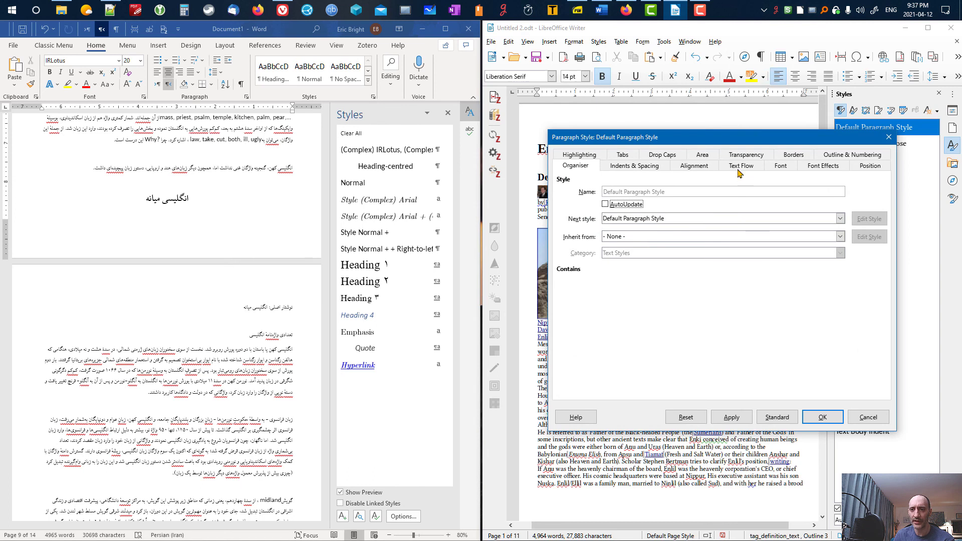
{"action": "left_click", "coordinate": [646, 170]}
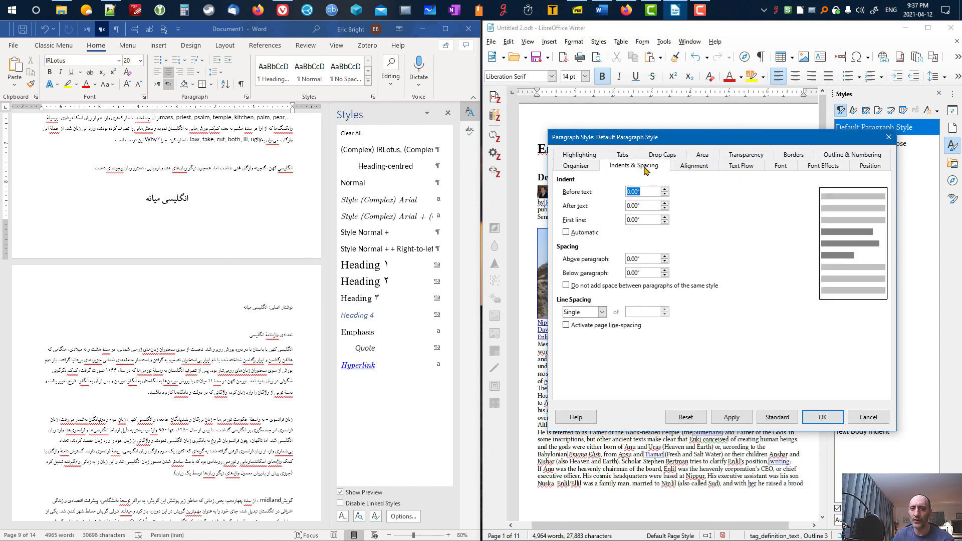
{"action": "left_click", "coordinate": [665, 275]}
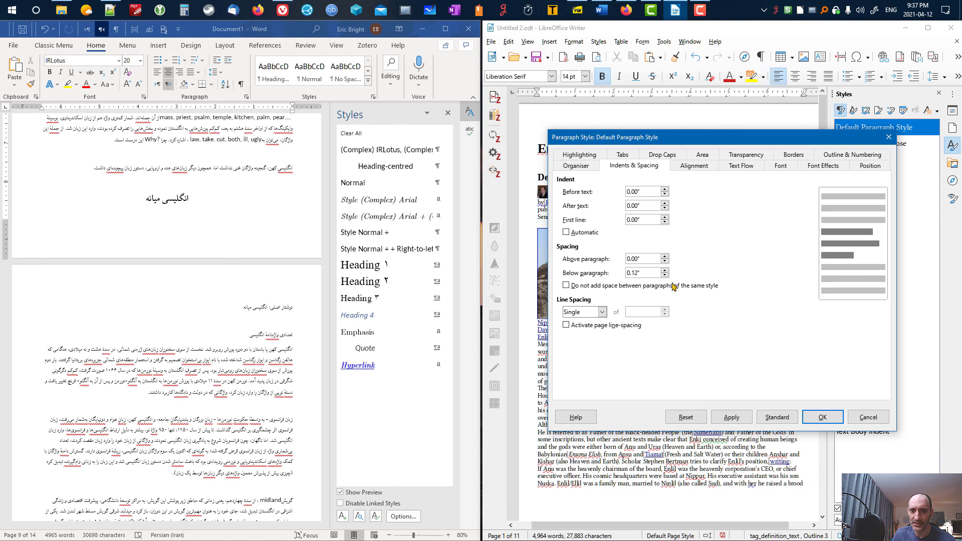
{"action": "left_click", "coordinate": [802, 417]}
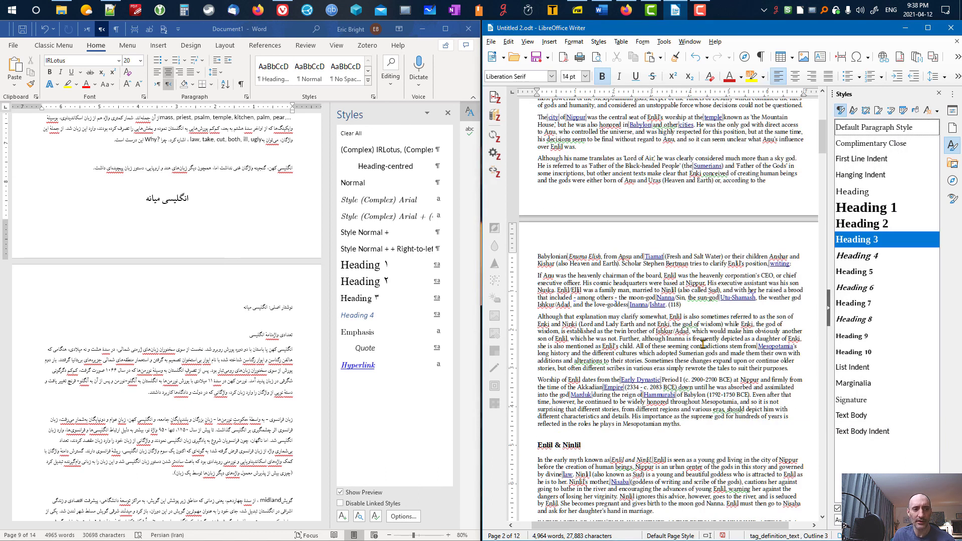
{"action": "scroll", "coordinate": [702, 344], "scroll_direction": "up", "scroll_amount": 10}
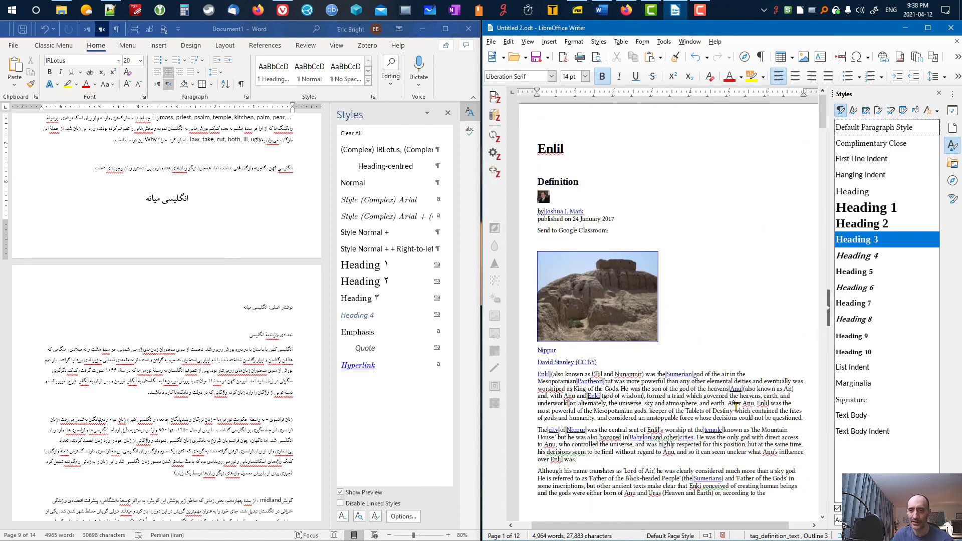
- Filter the style list to Applied Styles and place the cursor in the first Persian paragraph on page 7
{"action": "left_click", "coordinate": [839, 519]}
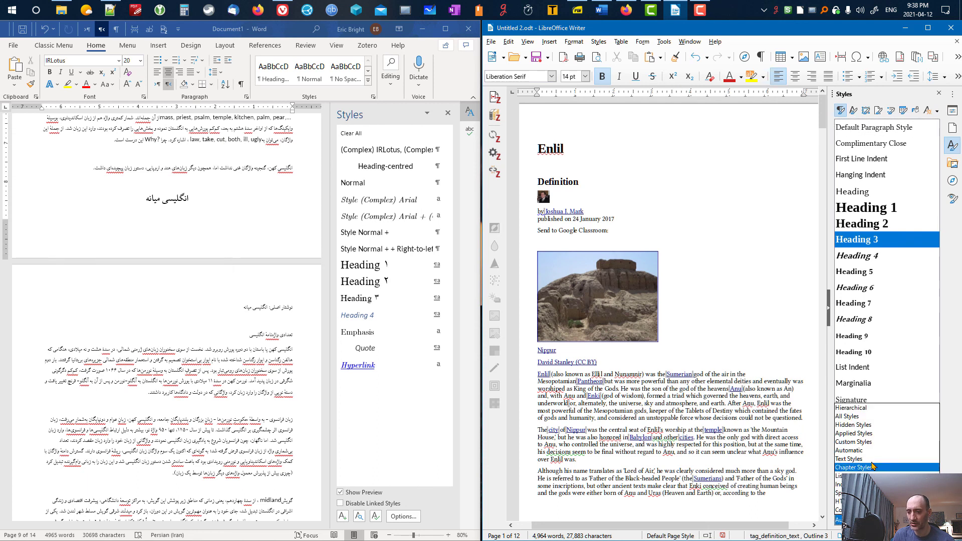
{"action": "left_click", "coordinate": [860, 433]}
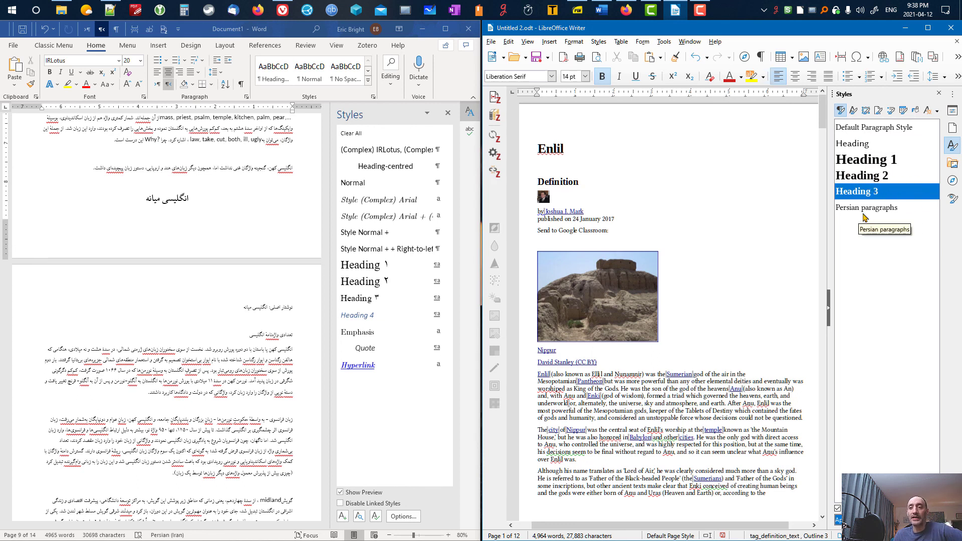
{"action": "scroll", "coordinate": [689, 318], "scroll_direction": "down", "scroll_amount": 15}
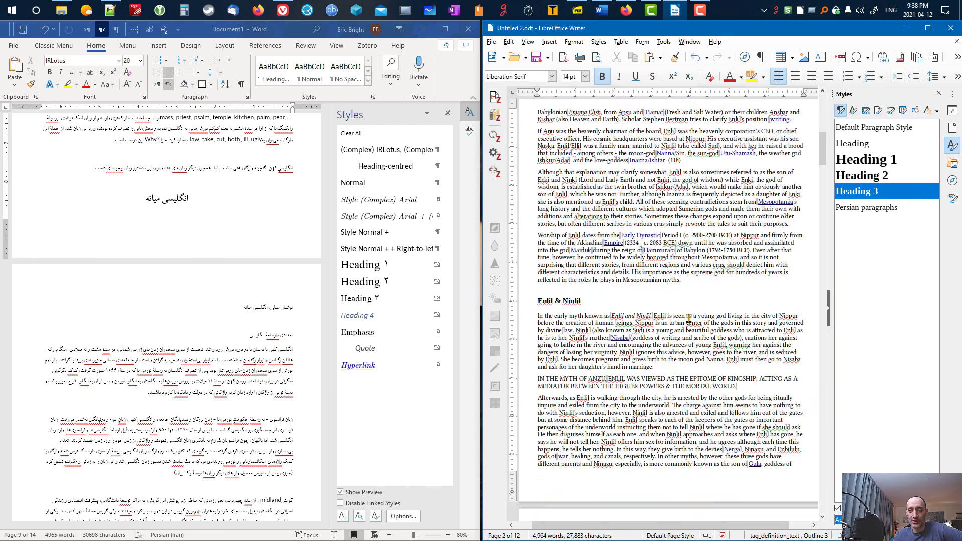
{"action": "scroll", "coordinate": [689, 318], "scroll_direction": "down", "scroll_amount": 20}
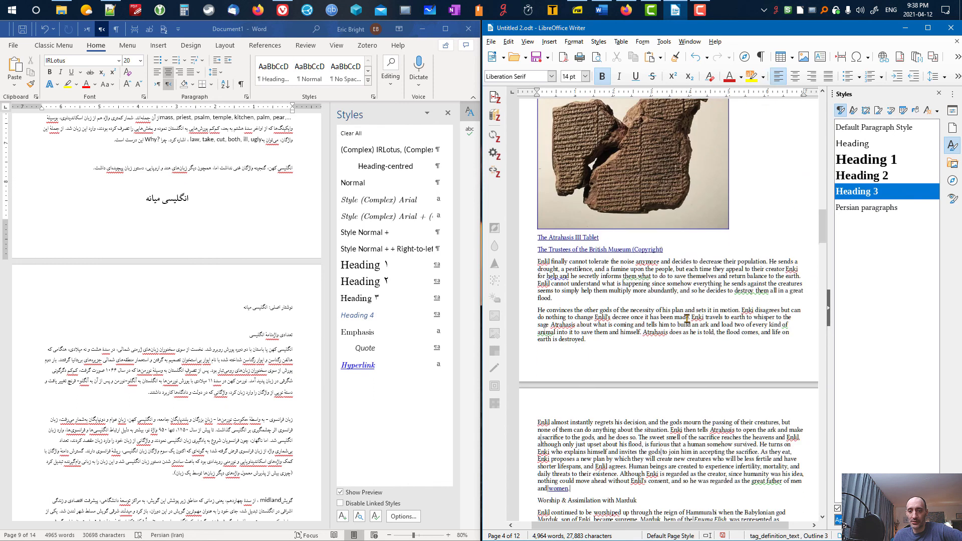
{"action": "scroll", "coordinate": [686, 317], "scroll_direction": "down", "scroll_amount": 20}
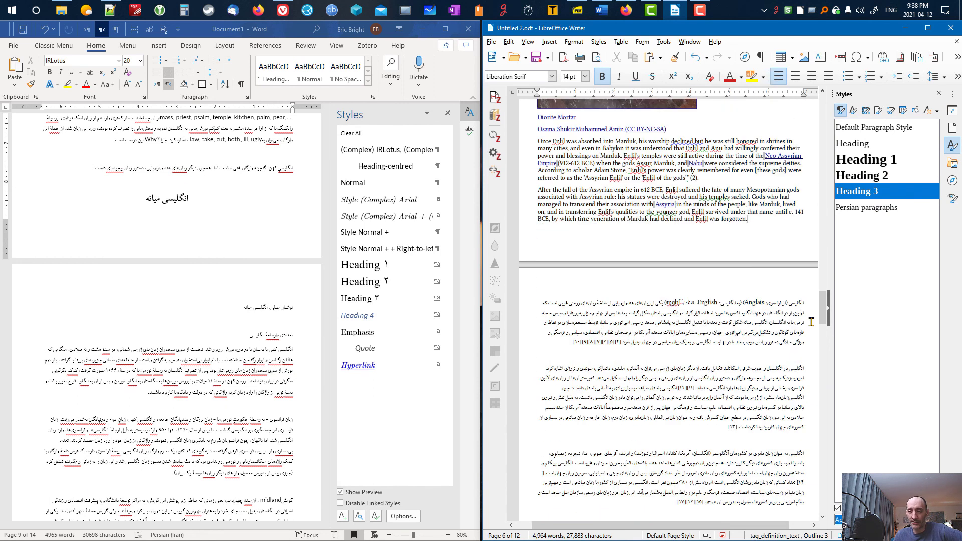
{"action": "left_click", "coordinate": [776, 329]}
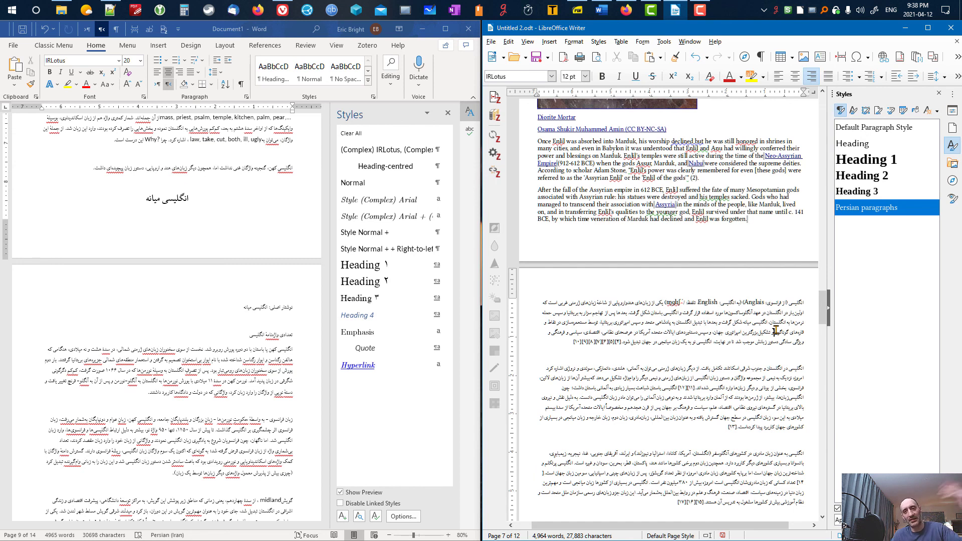
- Examine the blank lines between the Persian paragraphs on page 7, temporarily showing the formatting marks
{"action": "scroll", "coordinate": [774, 330], "scroll_direction": "down", "scroll_amount": 1}
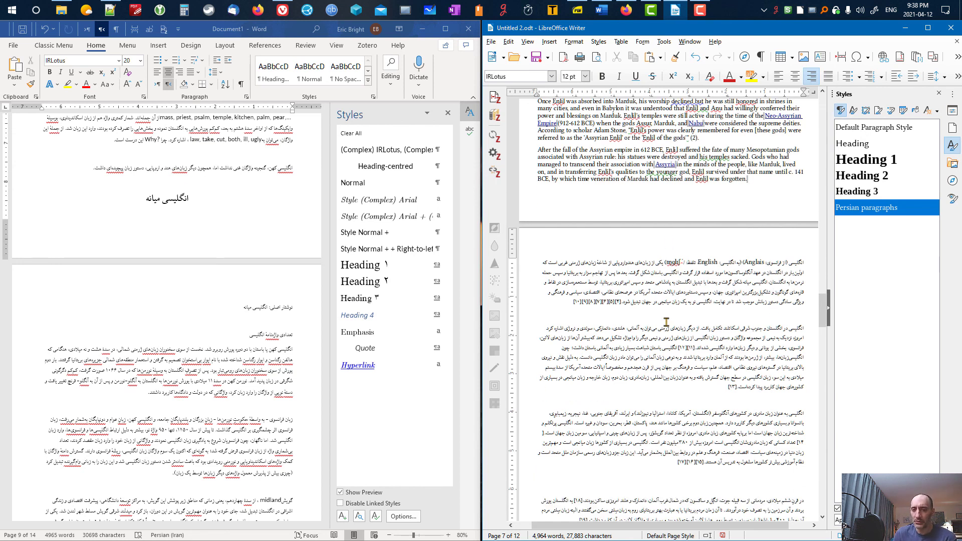
{"action": "scroll", "coordinate": [666, 322], "scroll_direction": "down", "scroll_amount": 3}
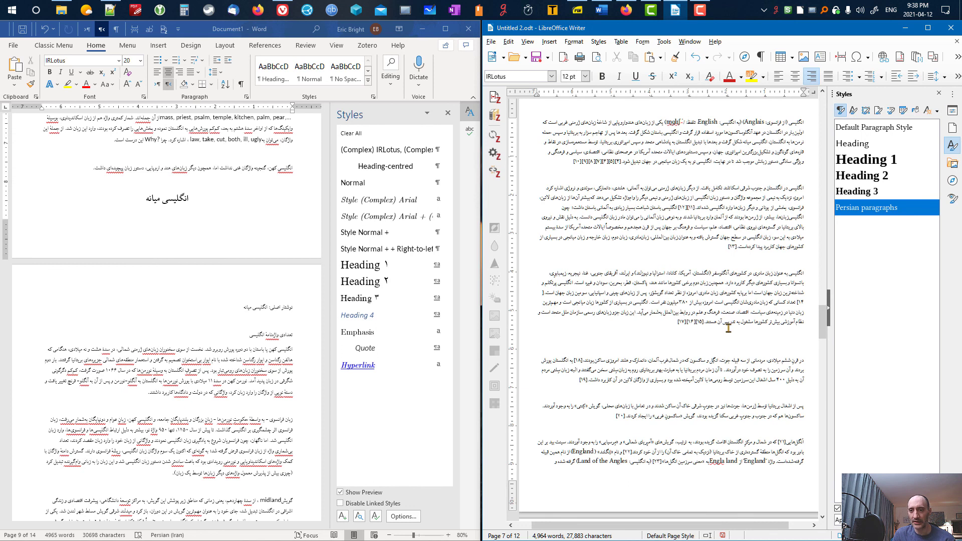
{"action": "left_click", "coordinate": [751, 335]}
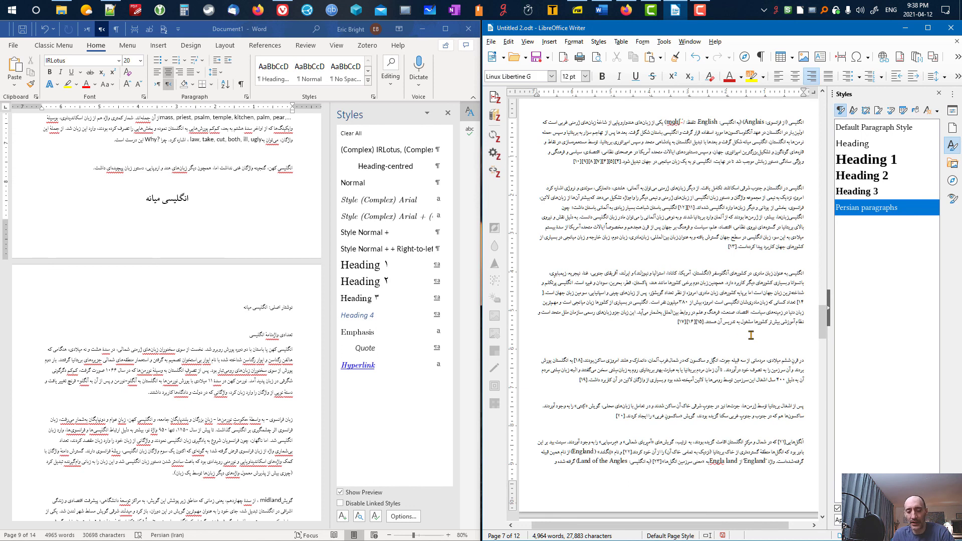
{"action": "scroll", "coordinate": [745, 301], "scroll_direction": "up", "scroll_amount": 3}
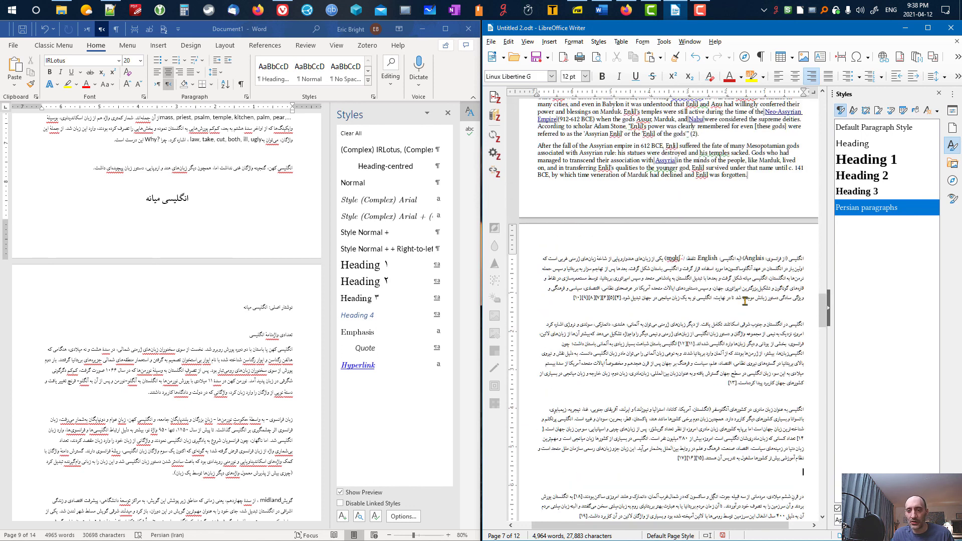
{"action": "left_click", "coordinate": [803, 397]}
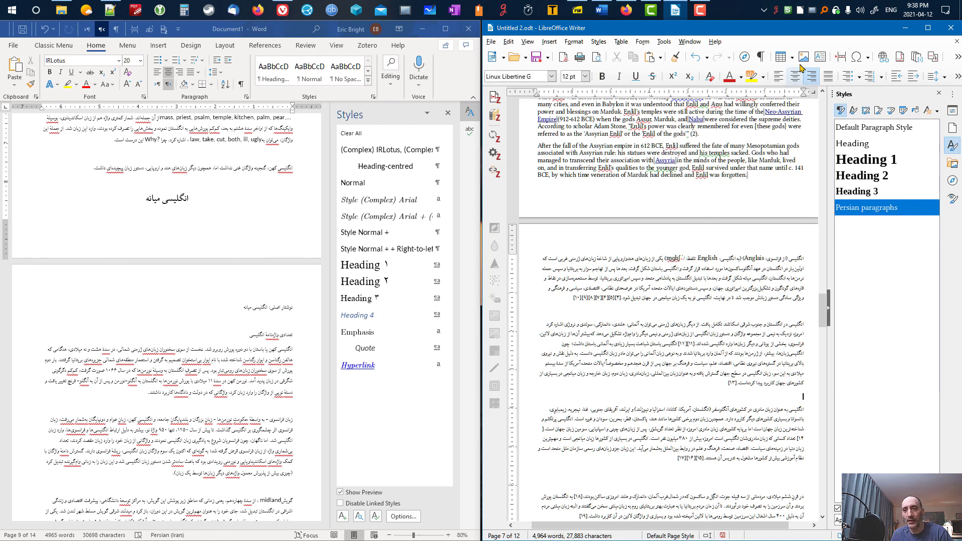
{"action": "left_click", "coordinate": [760, 56]}
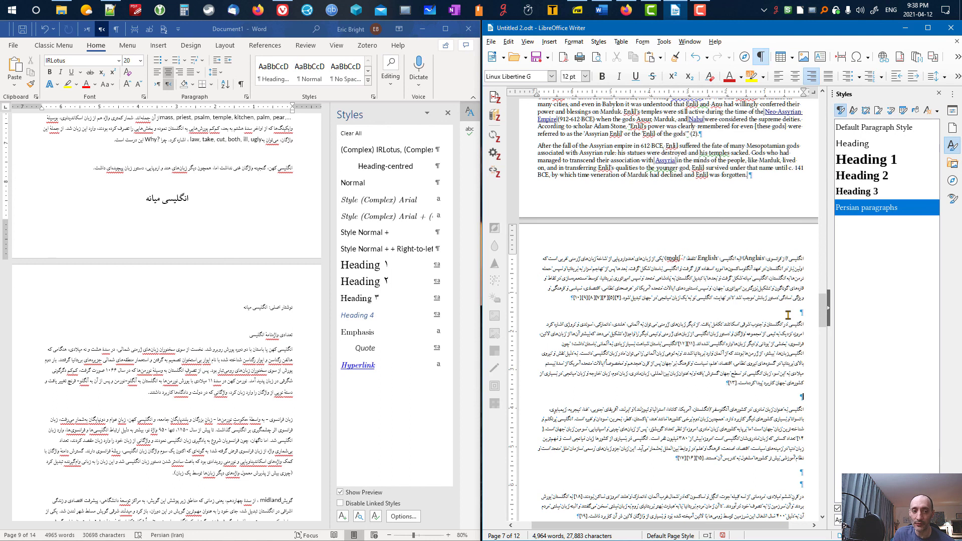
{"action": "left_click", "coordinate": [760, 56]}
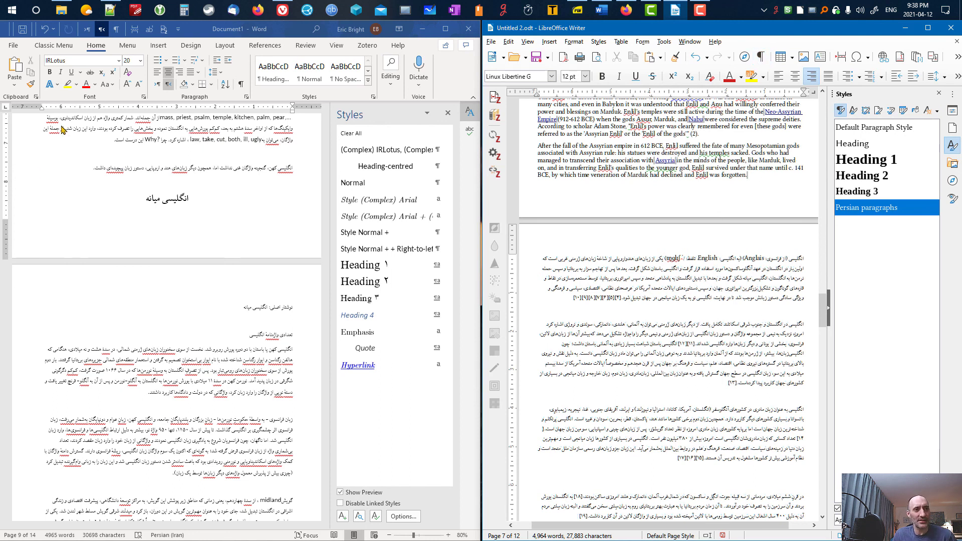
- In the Word document, show formatting marks and delete the four empty paragraphs following the Persian body paragraphs on page 10
{"action": "left_click", "coordinate": [241, 86]}
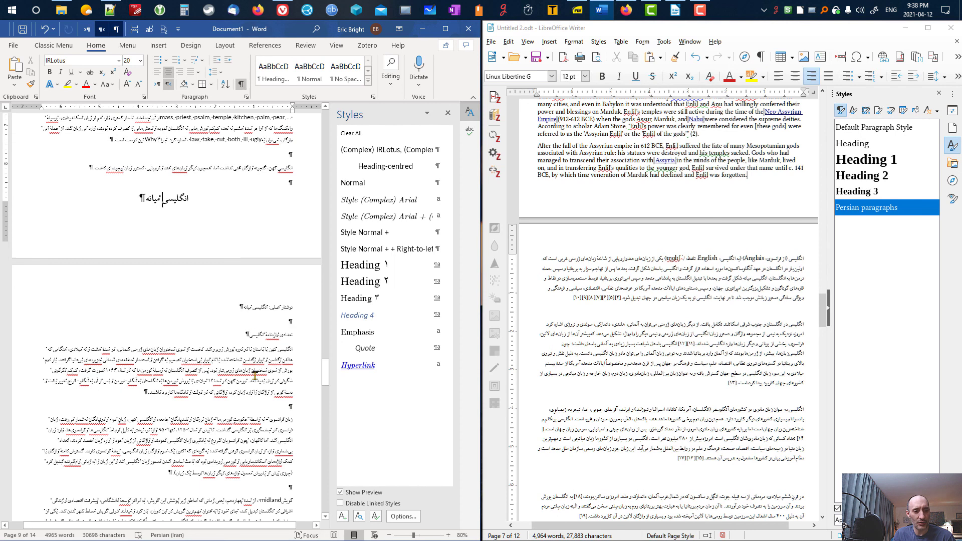
{"action": "scroll", "coordinate": [277, 316], "scroll_direction": "down", "scroll_amount": 3}
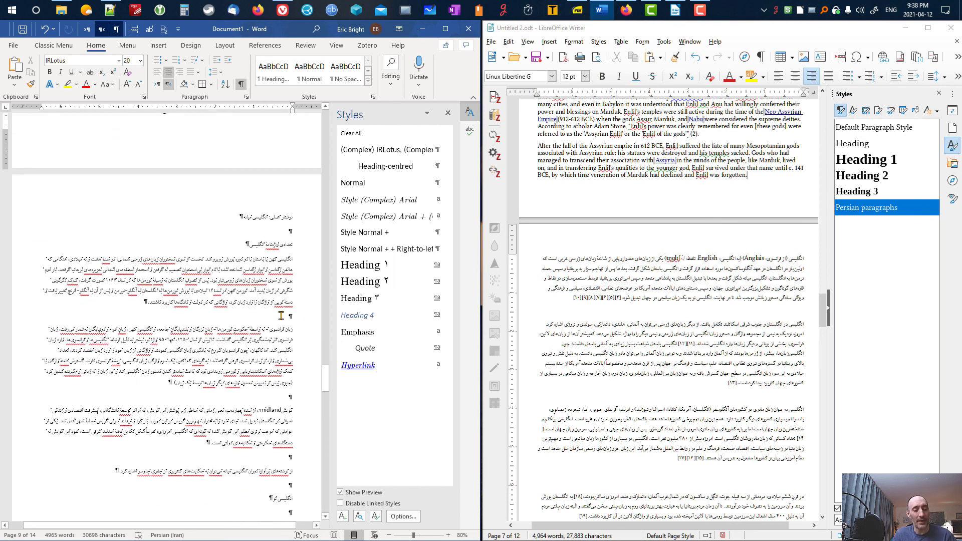
{"action": "left_click", "coordinate": [281, 316]}
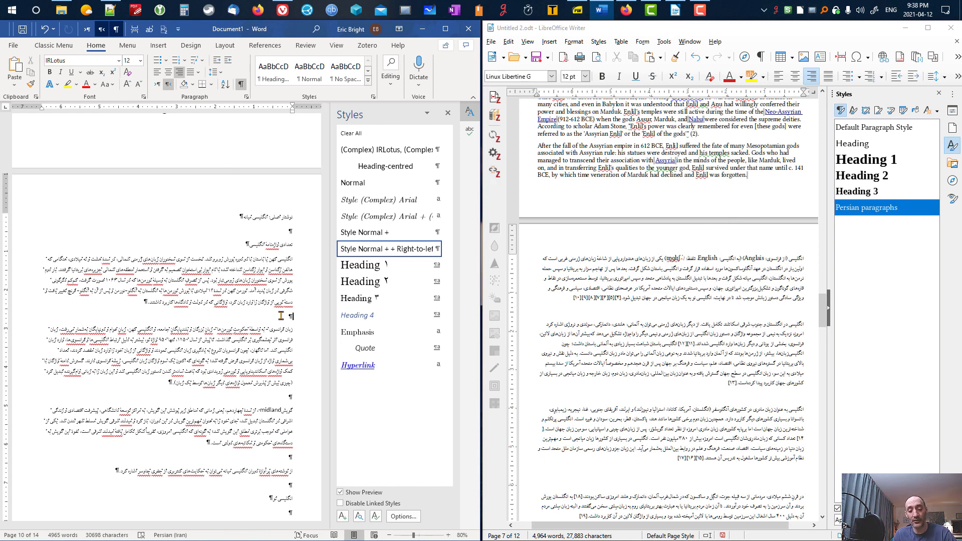
{"action": "key", "text": "BackSpace"}
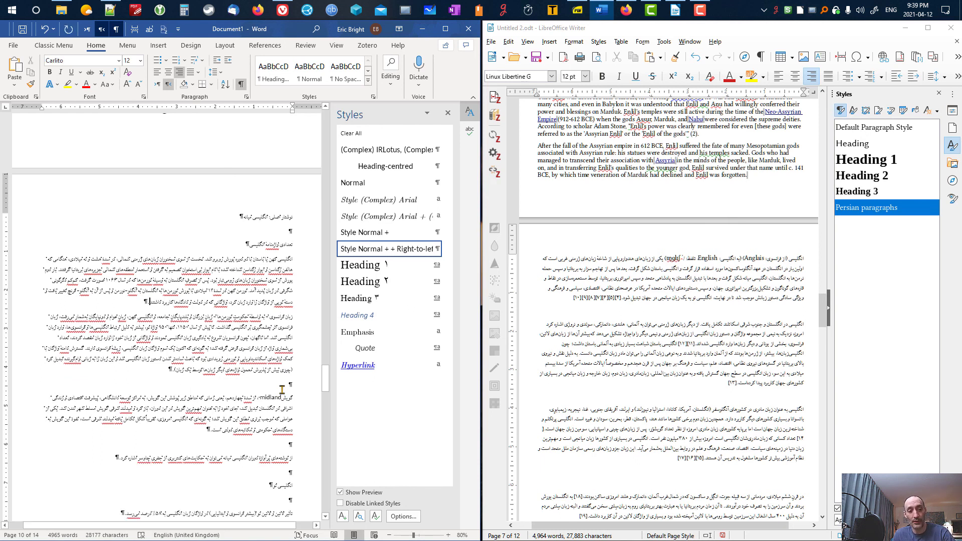
{"action": "left_click", "coordinate": [282, 388]}
{"action": "key", "text": "BackSpace"}
{"action": "left_click", "coordinate": [283, 431]}
{"action": "key", "text": "BackSpace"}
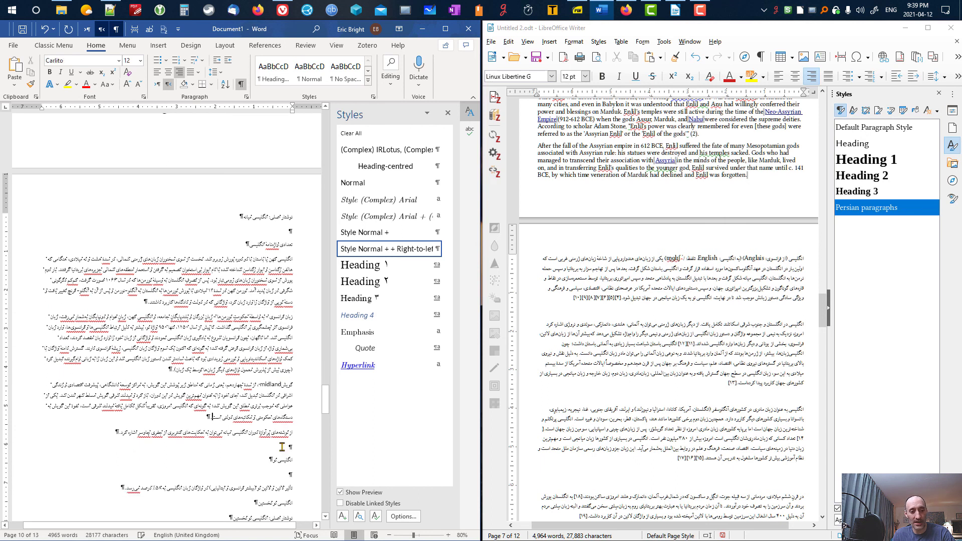
{"action": "left_click", "coordinate": [282, 446]}
{"action": "key", "text": "BackSpace"}
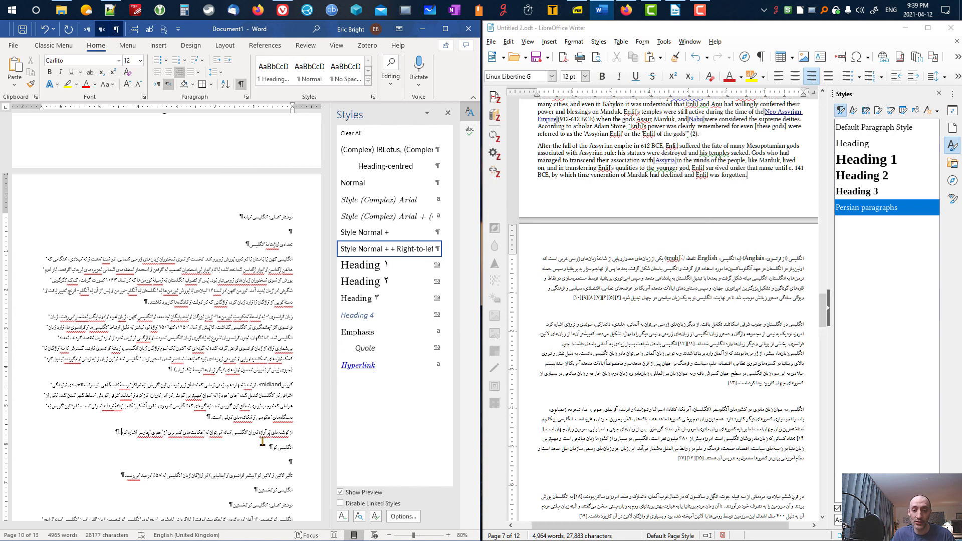
- In LibreOffice Writer, delete the empty lines between the first four Persian paragraphs on page 7
{"action": "left_click", "coordinate": [732, 310]}
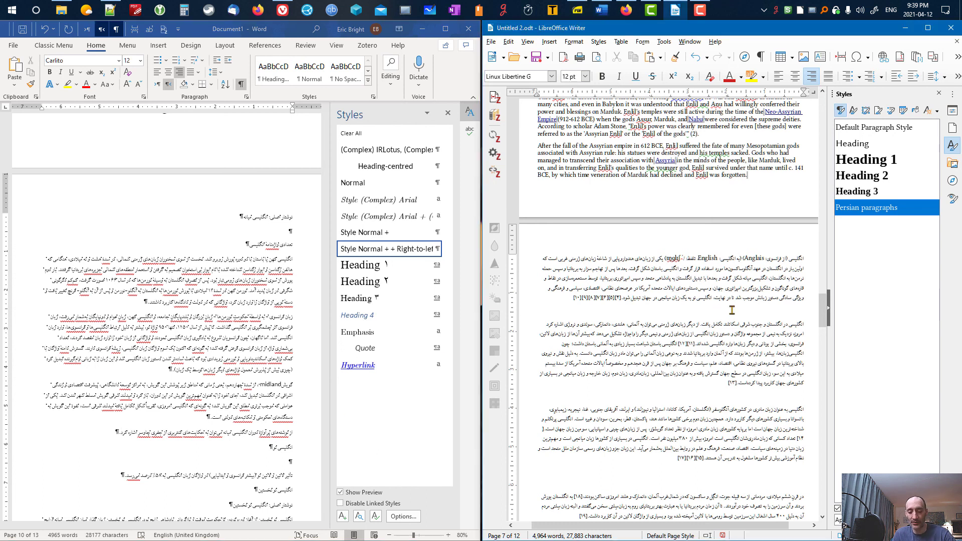
{"action": "key", "text": "Delete"}
{"action": "left_click", "coordinate": [801, 384]}
{"action": "key", "text": "Delete"}
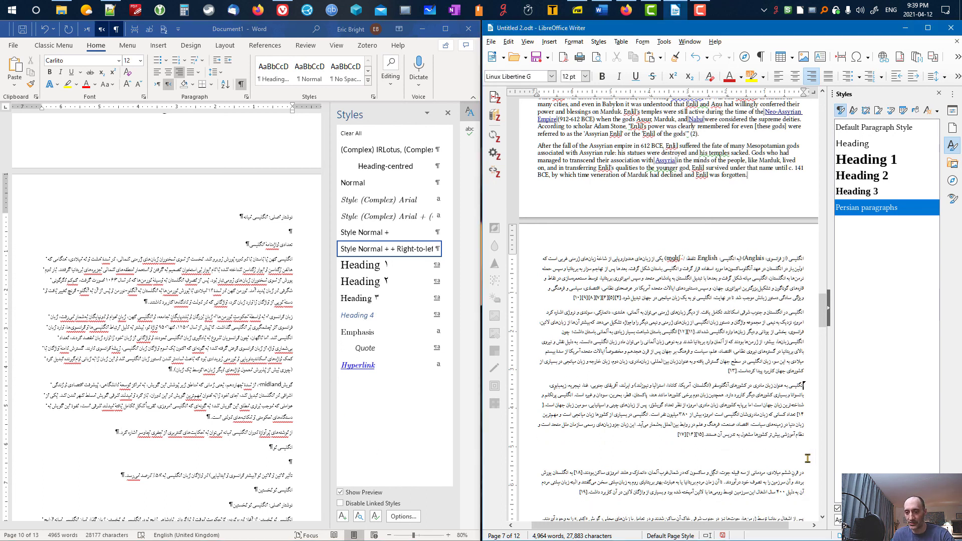
{"action": "left_click", "coordinate": [800, 456]}
{"action": "key", "text": "Delete"}
{"action": "key", "text": "Delete"}
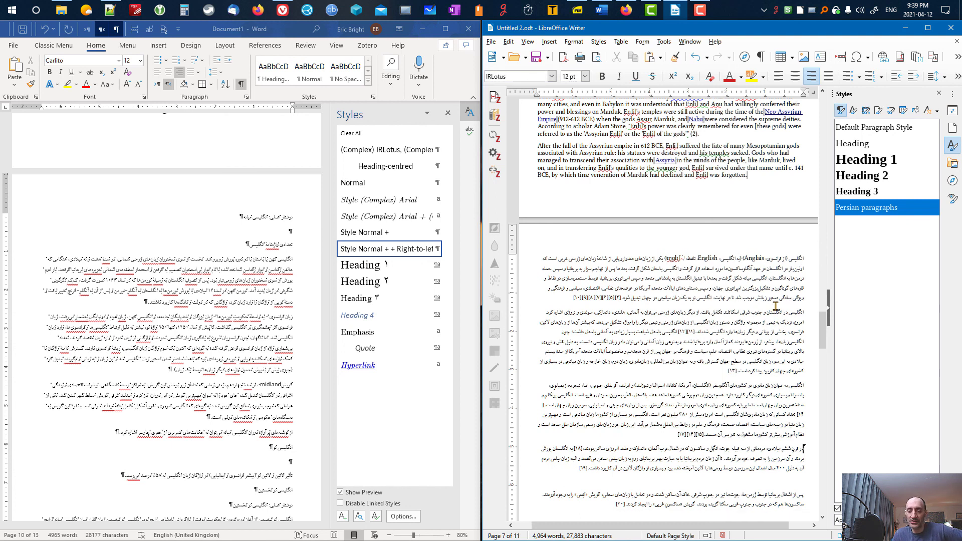
- Modify the Persian paragraphs style, setting the spacing below paragraph to 0.16"
{"action": "right_click", "coordinate": [863, 216]}
{"action": "left_click", "coordinate": [882, 232]}
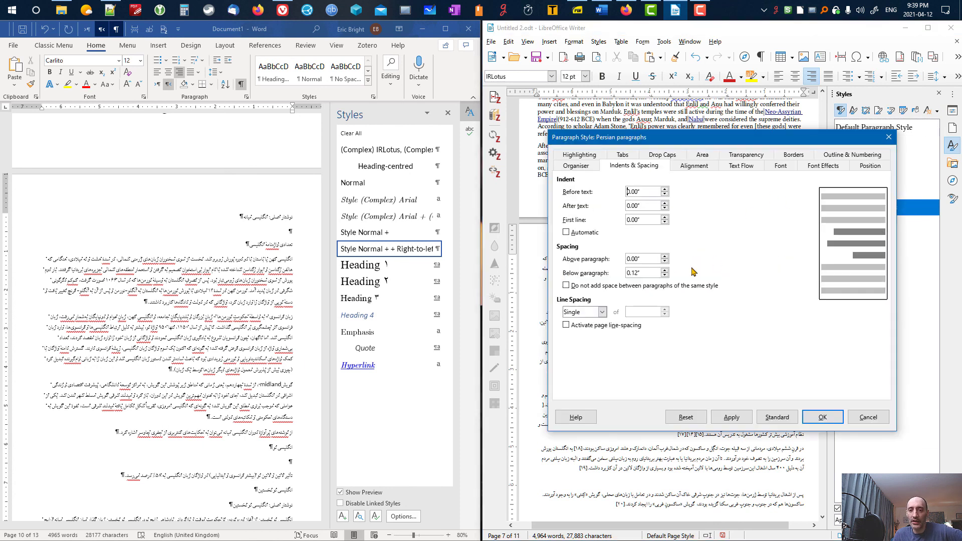
{"action": "left_click", "coordinate": [664, 270]}
{"action": "left_click", "coordinate": [822, 417]}
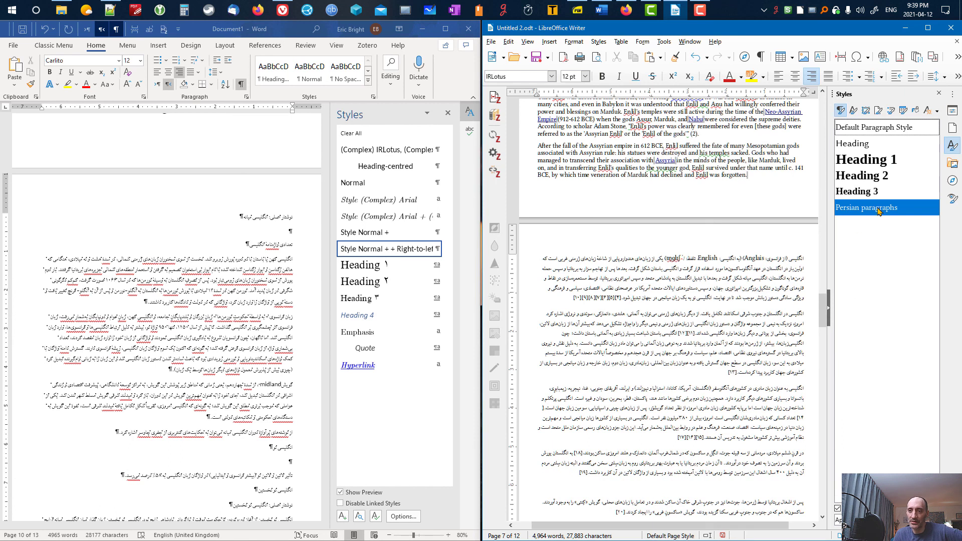
- Reopen the Persian paragraphs style settings, uncover the document text, and apply a spacing below paragraph of 0.20"
{"action": "right_click", "coordinate": [879, 211]}
{"action": "left_click", "coordinate": [888, 224]}
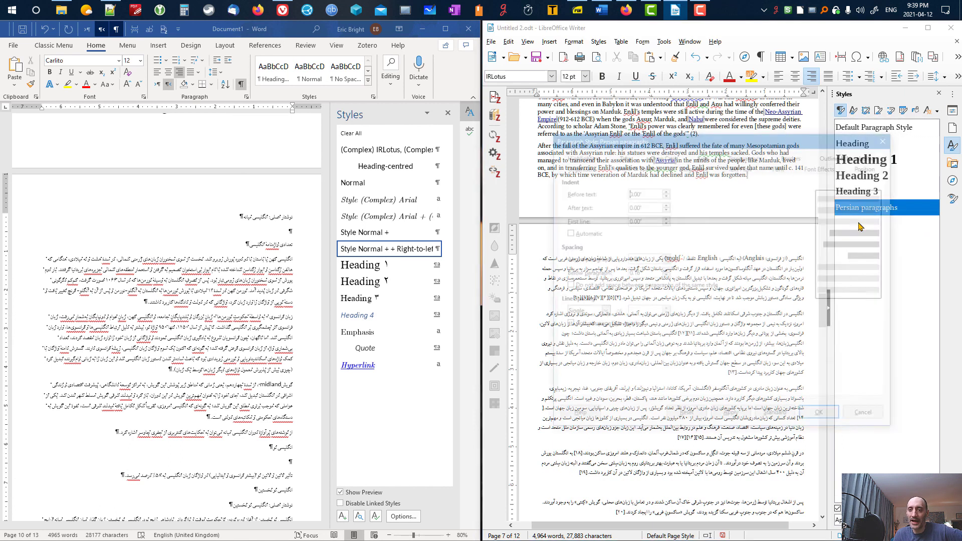
{"action": "left_click_drag", "start_coordinate": [720, 135], "coordinate": [407, 132]}
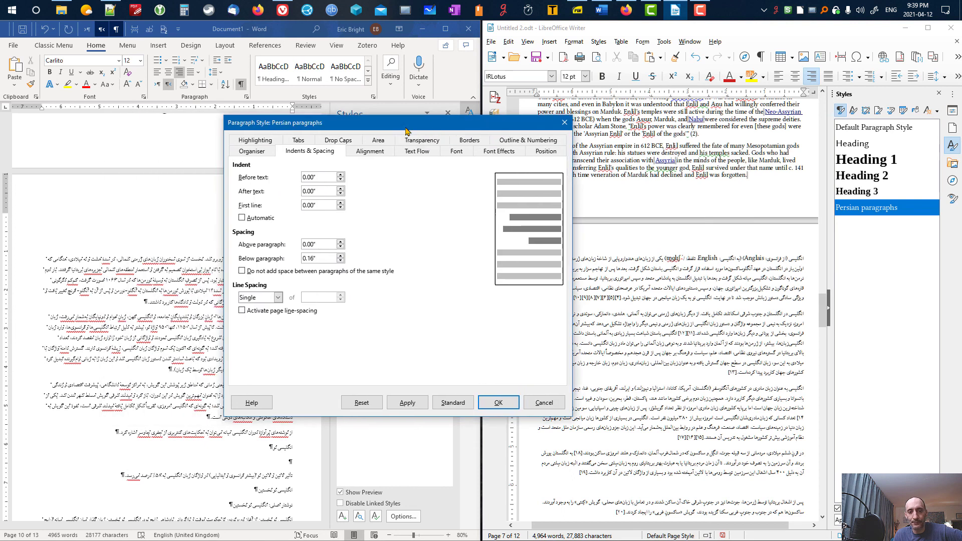
{"action": "left_click", "coordinate": [344, 257]}
{"action": "left_click", "coordinate": [410, 403]}
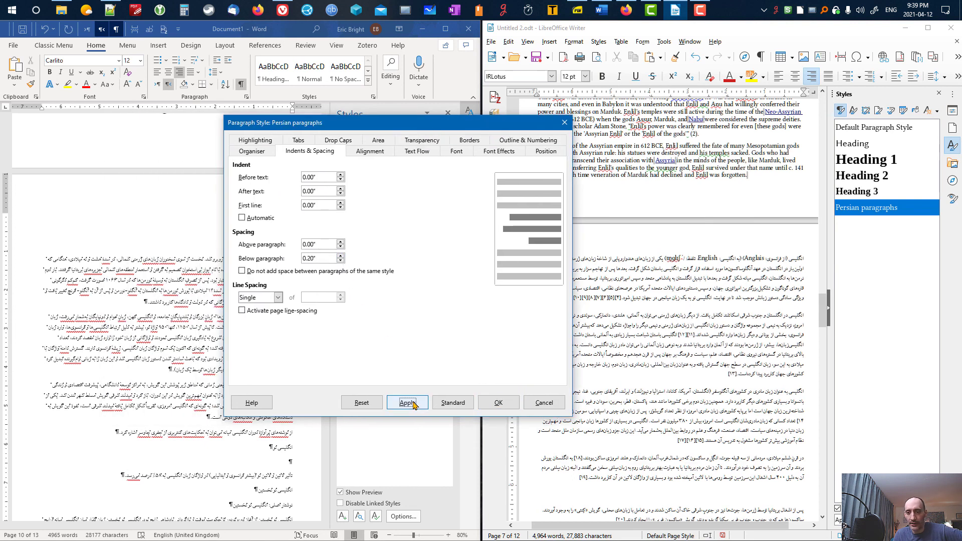
- Increase the Persian paragraphs style's spacing below paragraph to 0.28" and apply the change
{"action": "left_click", "coordinate": [341, 256]}
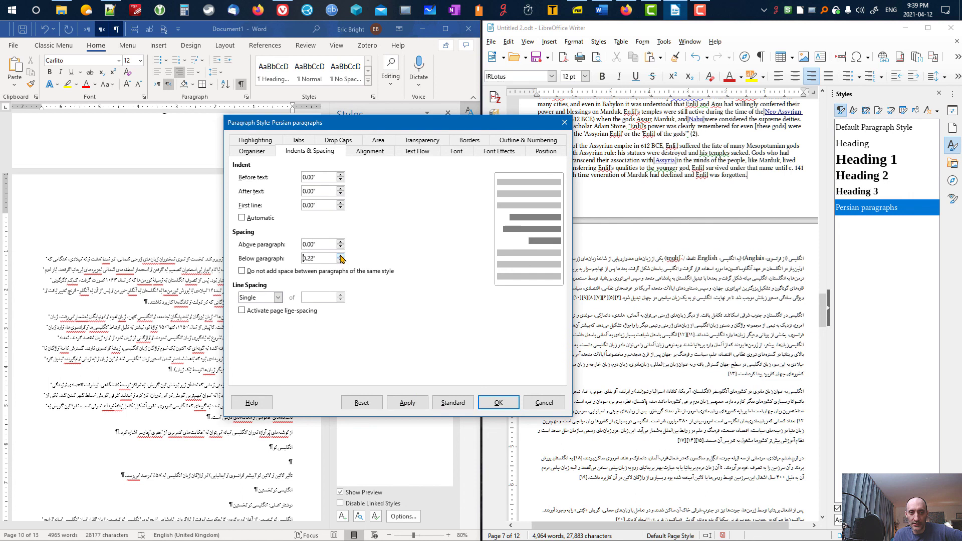
{"action": "left_click", "coordinate": [410, 404]}
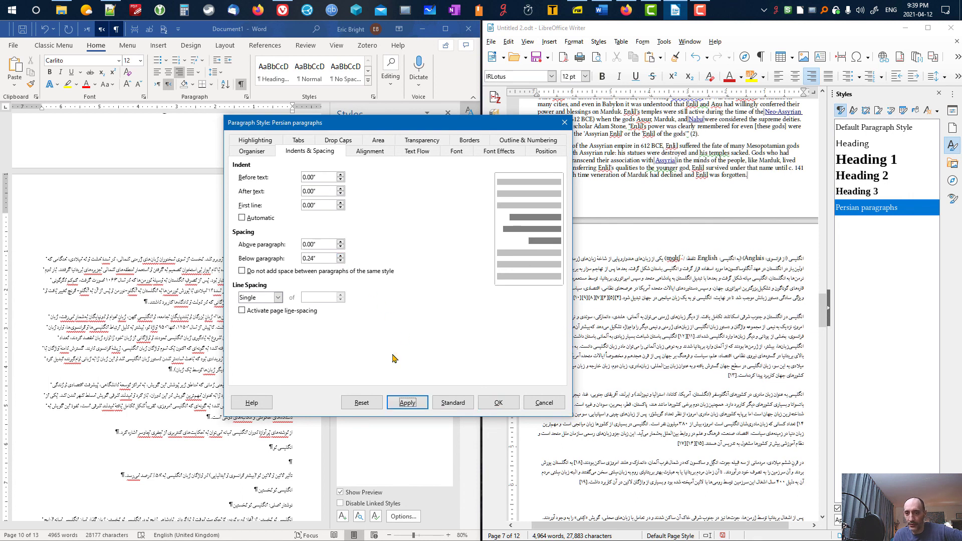
{"action": "left_click", "coordinate": [341, 256]}
{"action": "left_click", "coordinate": [341, 256]}
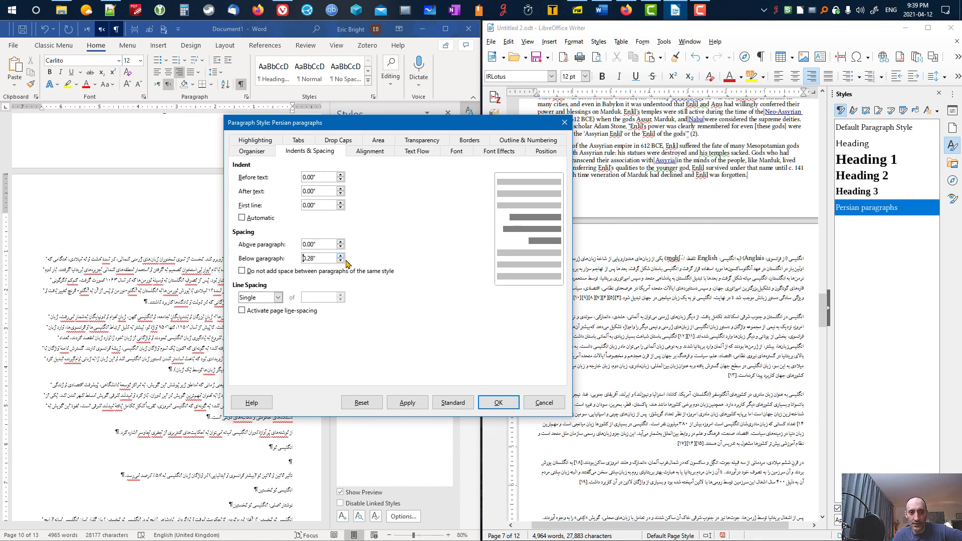
{"action": "left_click", "coordinate": [407, 403]}
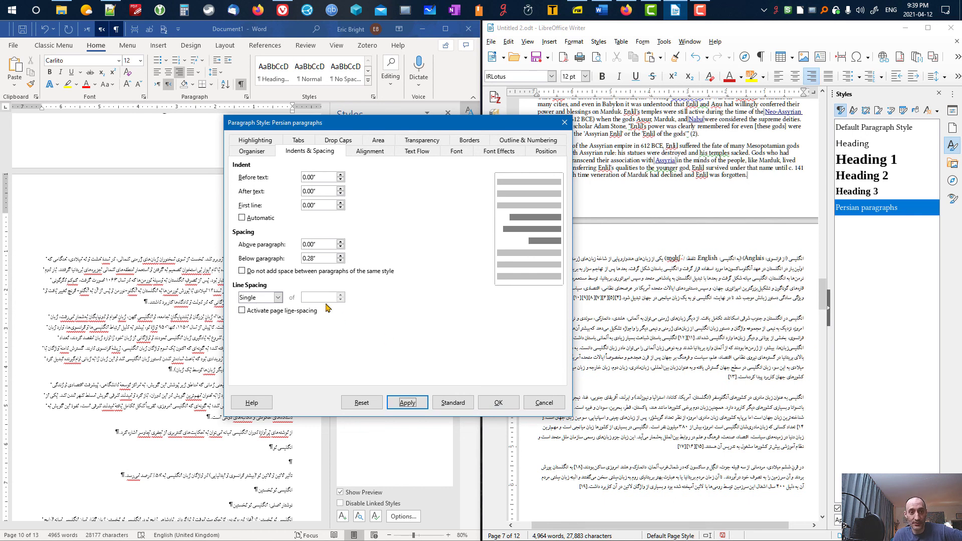
{"action": "left_click", "coordinate": [508, 398]}
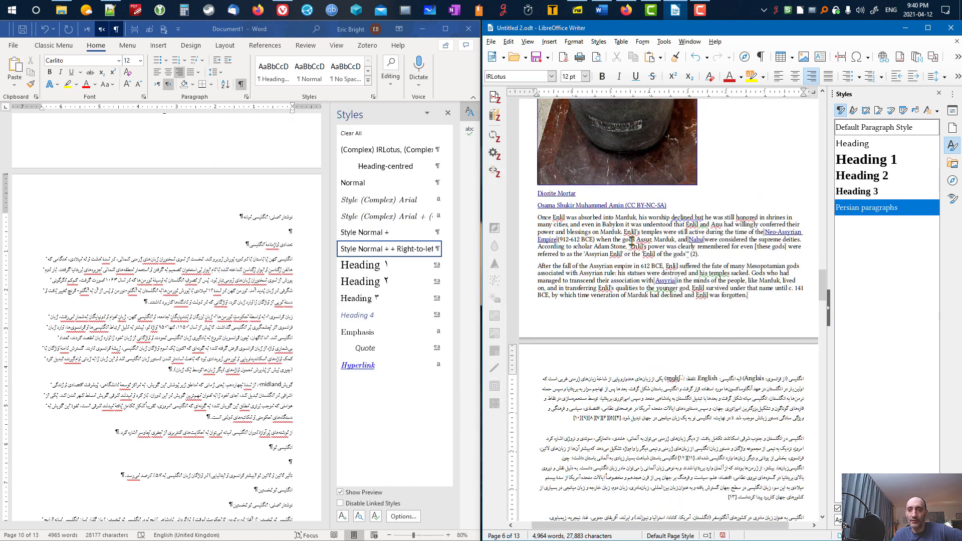
- Modify the Default Paragraph Style of the English text, setting its spacing below paragraph to 0.20"
{"action": "left_click", "coordinate": [631, 240]}
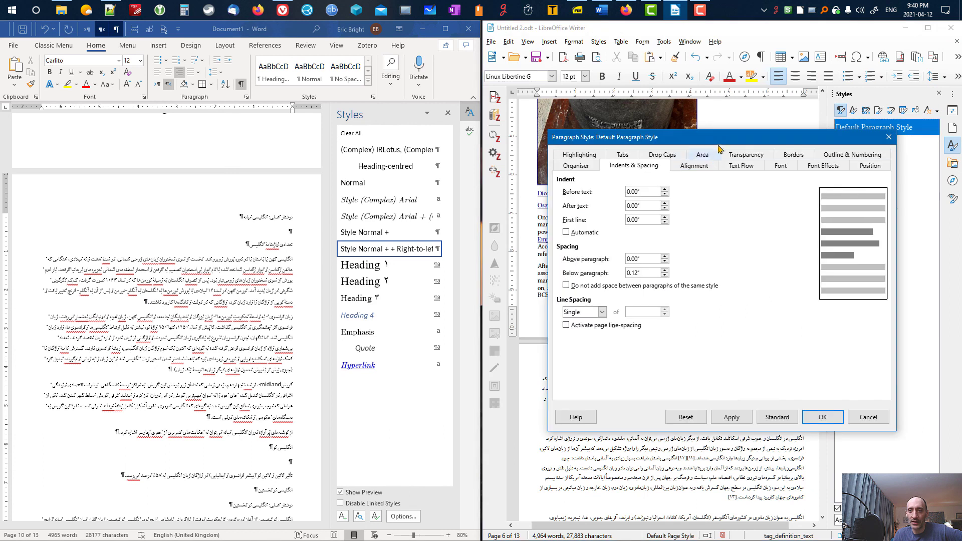
{"action": "left_click_drag", "start_coordinate": [722, 144], "coordinate": [388, 176]}
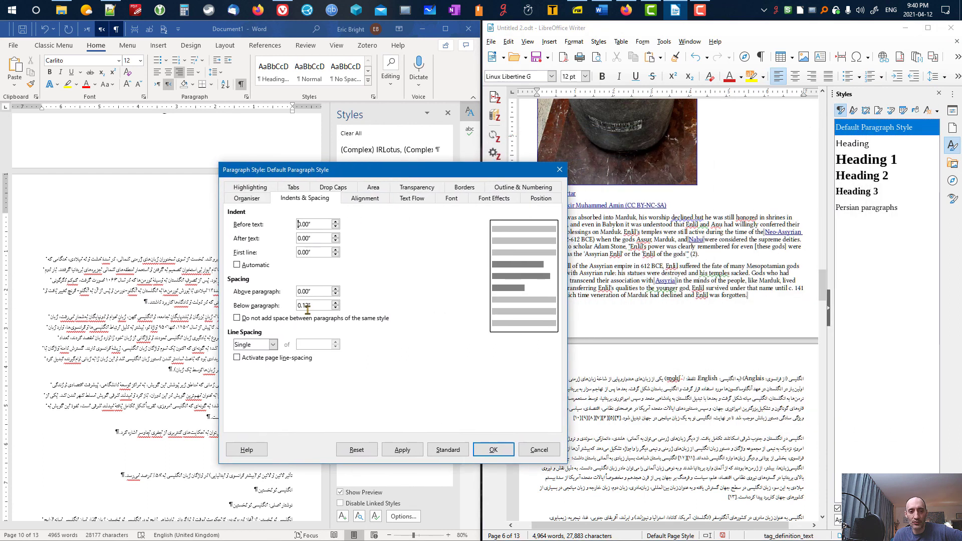
{"action": "left_click", "coordinate": [335, 302]}
{"action": "left_click", "coordinate": [336, 303]}
{"action": "left_click", "coordinate": [335, 303]}
{"action": "left_click", "coordinate": [336, 302]}
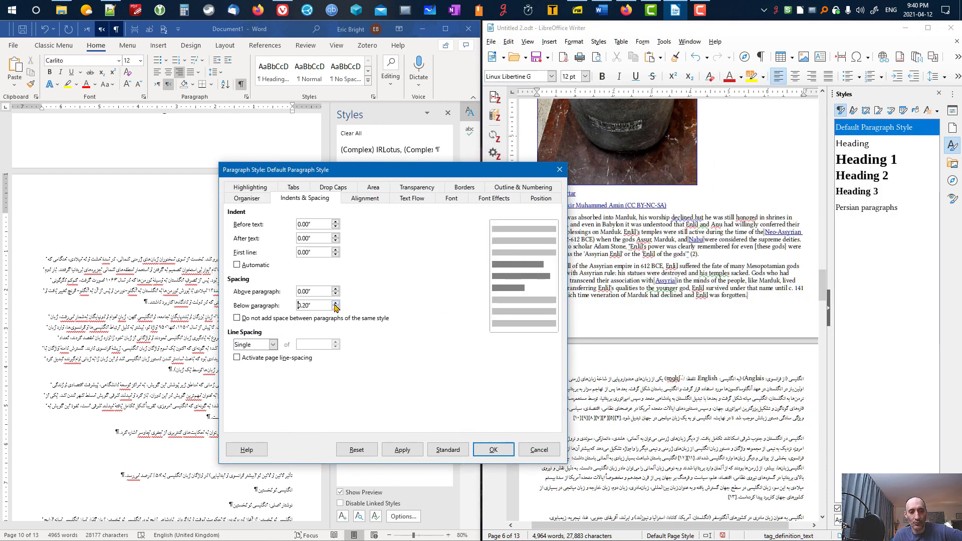
{"action": "left_click", "coordinate": [504, 450]}
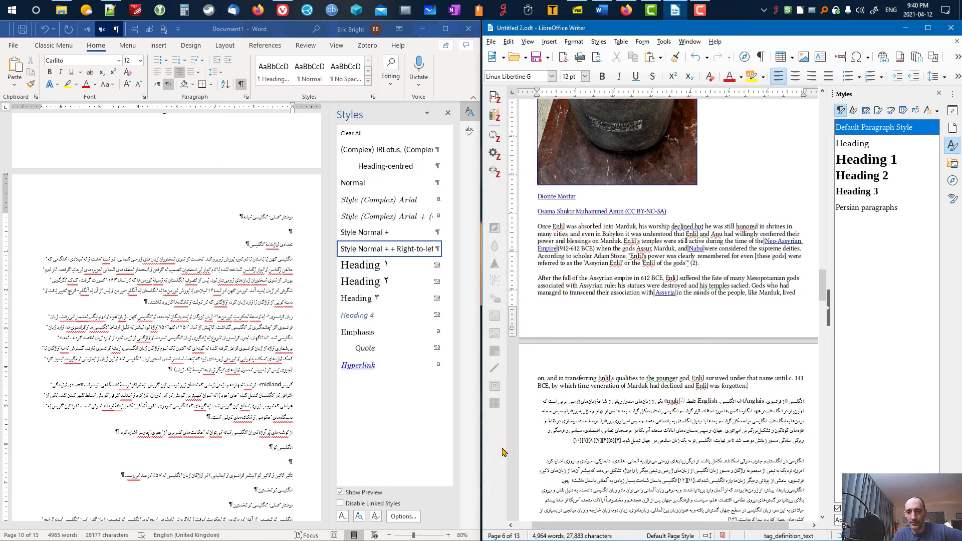
{"action": "scroll", "coordinate": [711, 332], "scroll_direction": "up", "scroll_amount": 5}
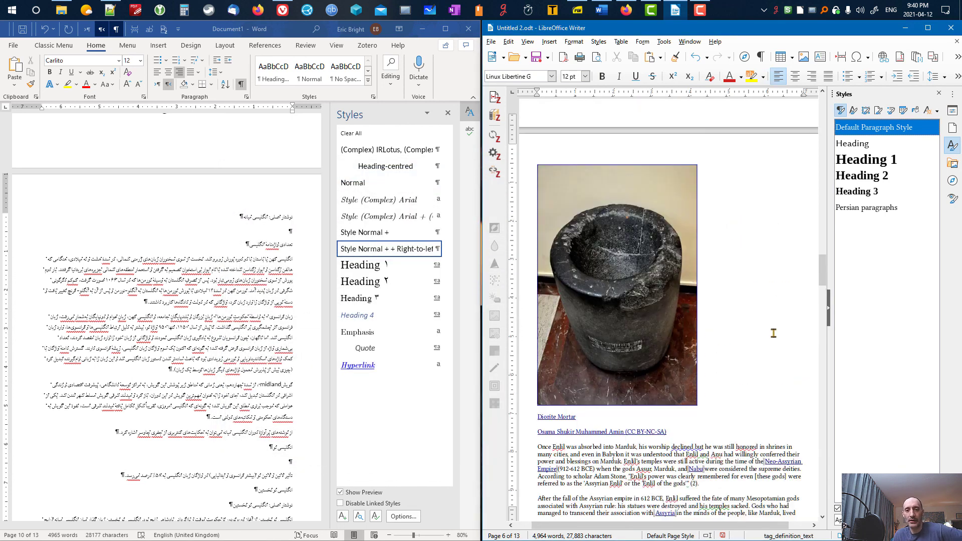
{"action": "scroll", "coordinate": [773, 333], "scroll_direction": "up", "scroll_amount": 5}
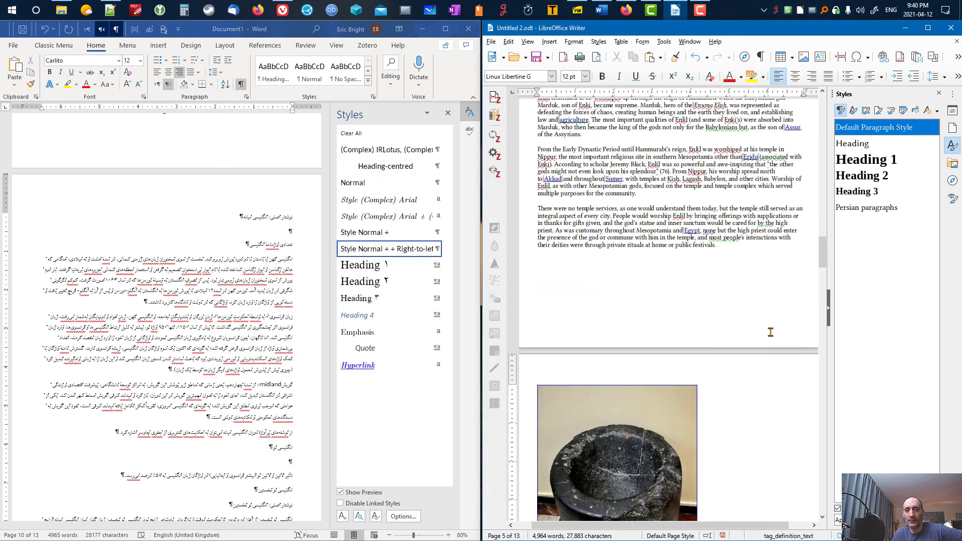
{"action": "scroll", "coordinate": [770, 332], "scroll_direction": "down", "scroll_amount": 5}
- In the Word document, modify the Normal style of the English paragraphs, setting its line spacing to Single
{"action": "left_click", "coordinate": [237, 301]}
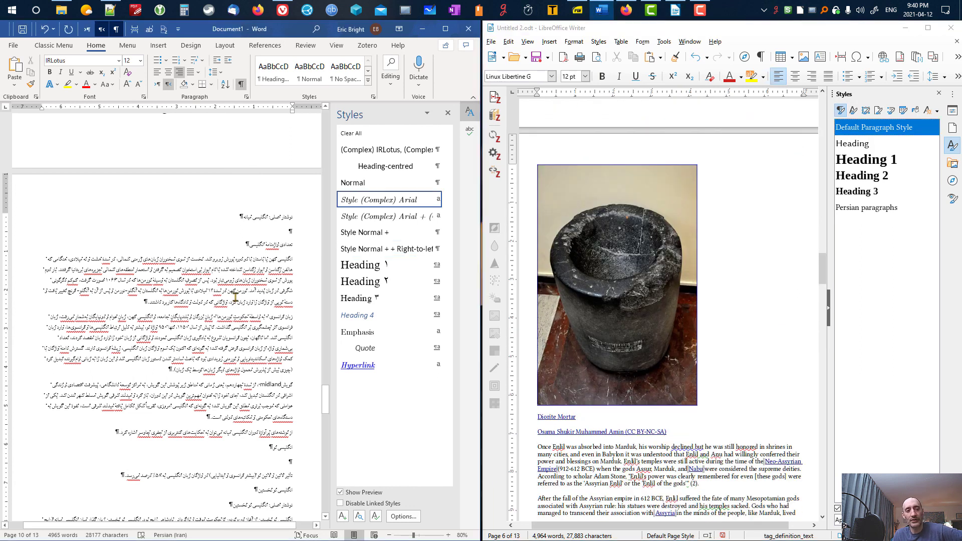
{"action": "scroll", "coordinate": [235, 297], "scroll_direction": "up", "scroll_amount": 15}
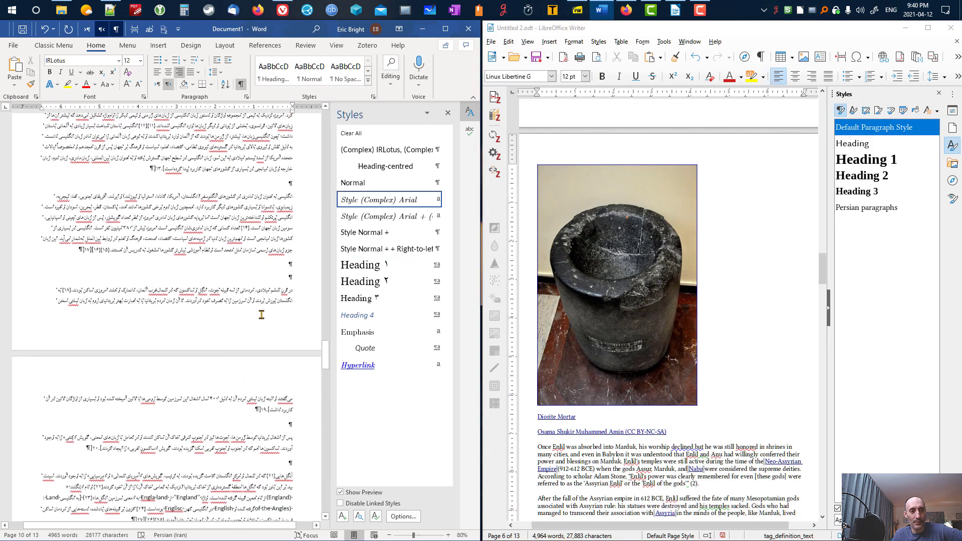
{"action": "scroll", "coordinate": [261, 314], "scroll_direction": "up", "scroll_amount": 15}
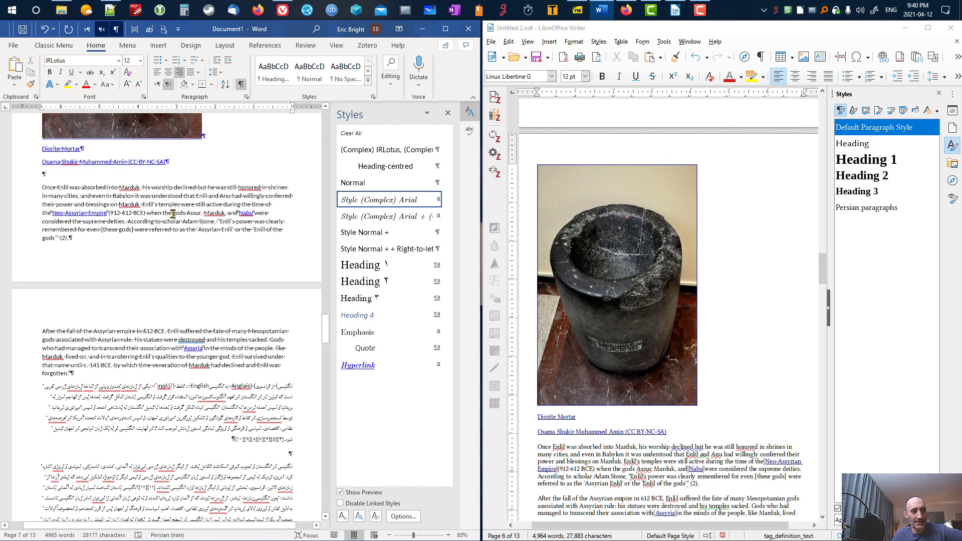
{"action": "left_click", "coordinate": [173, 214]}
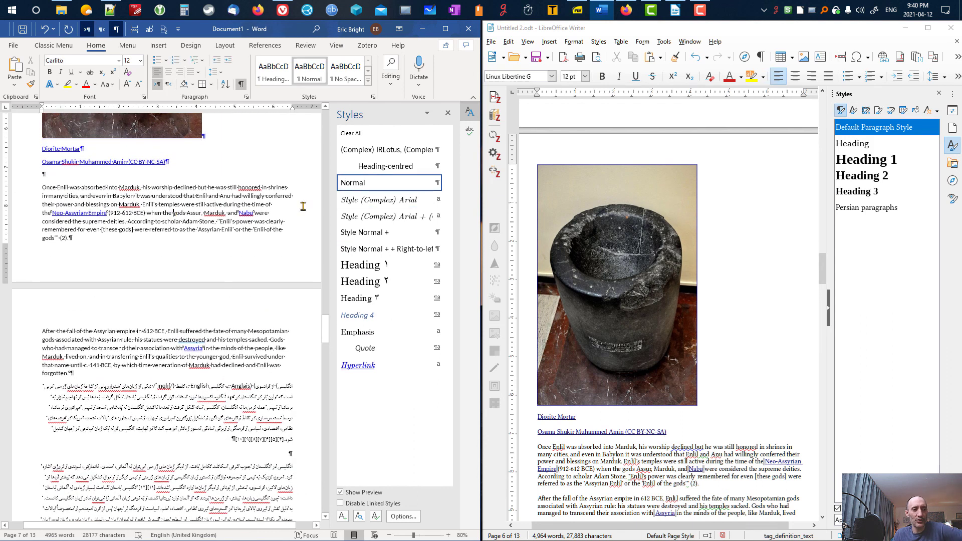
{"action": "left_click", "coordinate": [446, 182]}
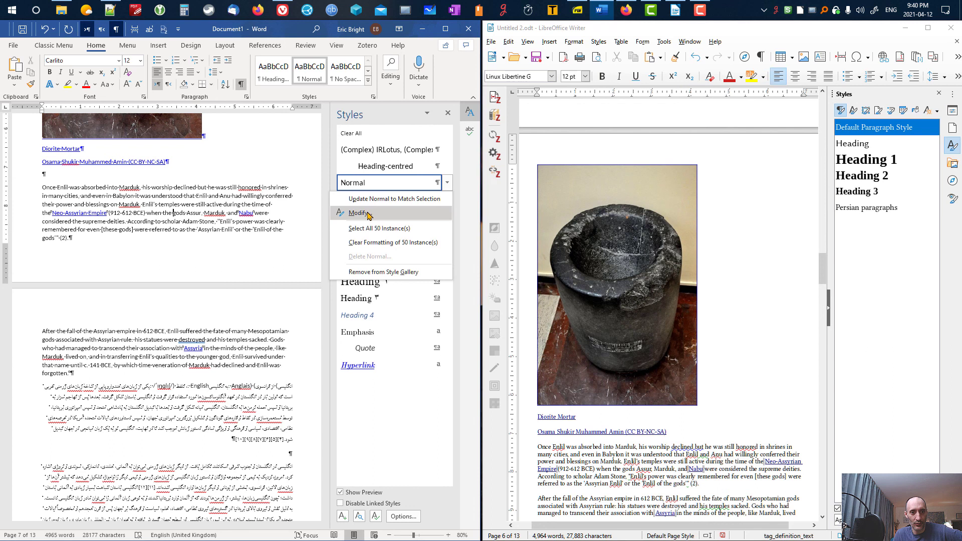
{"action": "left_click", "coordinate": [358, 213]}
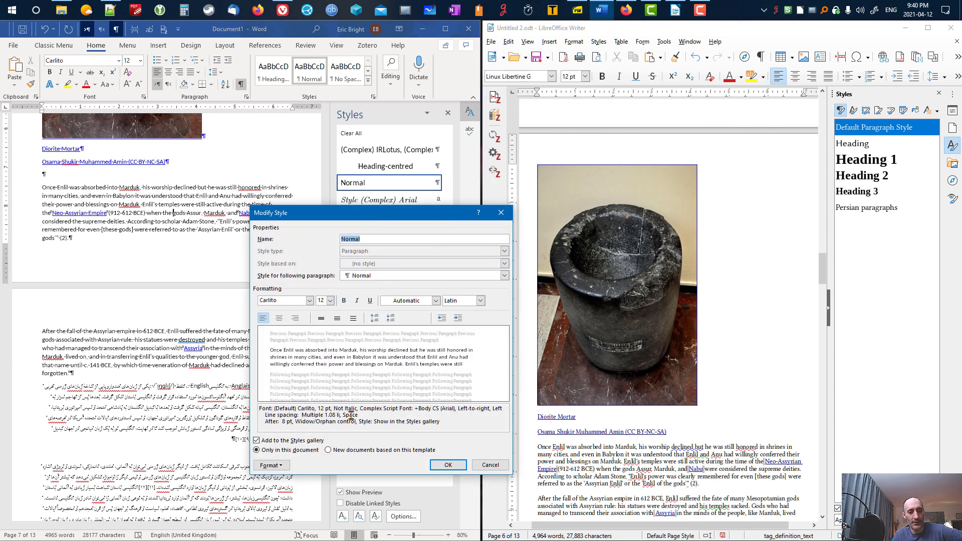
{"action": "left_click", "coordinate": [270, 465]}
{"action": "left_click", "coordinate": [249, 373]}
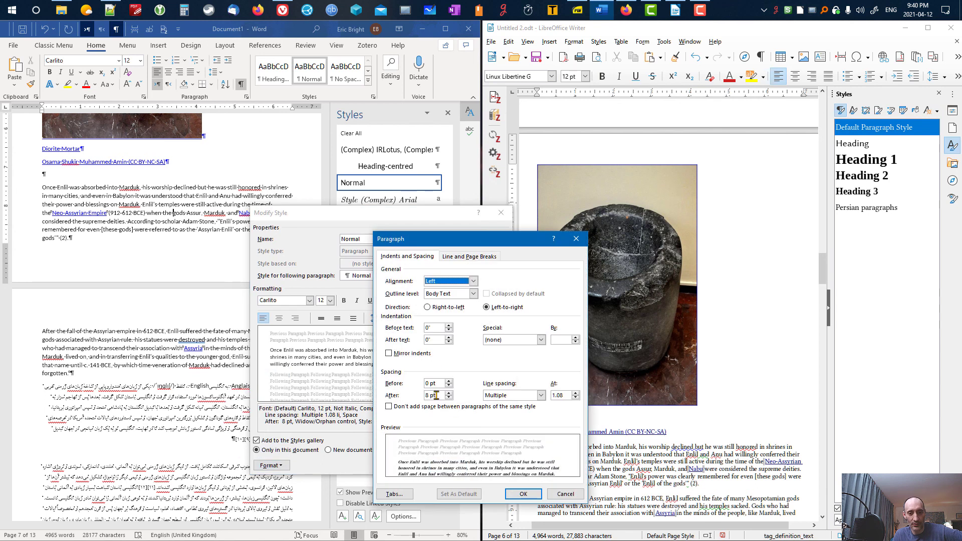
{"action": "left_click_drag", "start_coordinate": [454, 246], "coordinate": [357, 218]}
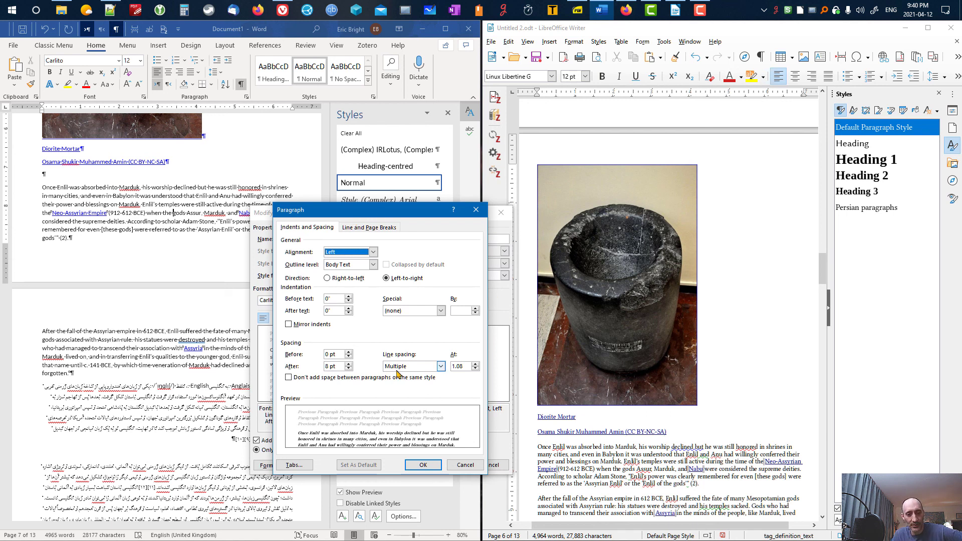
{"action": "left_click", "coordinate": [441, 367]}
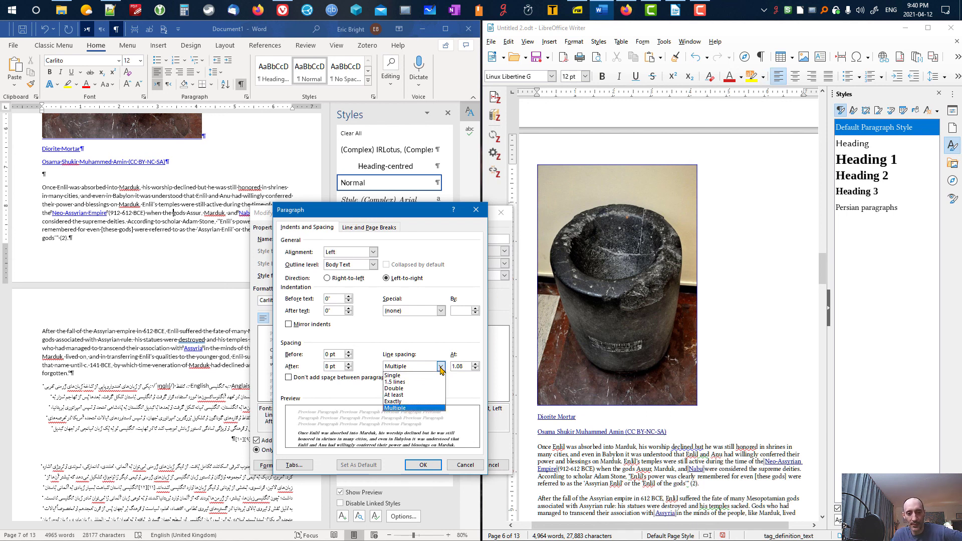
{"action": "left_click", "coordinate": [419, 375]}
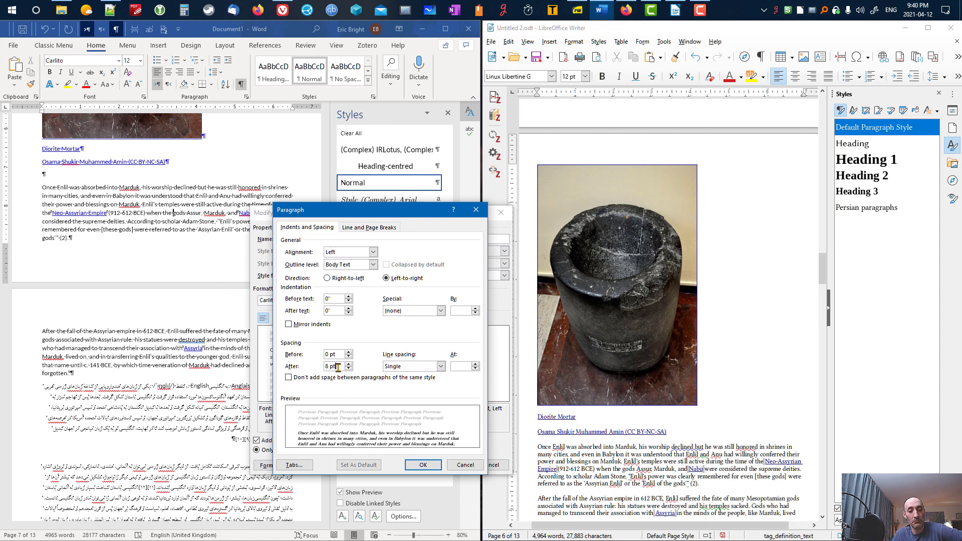
- Set the Normal style's spacing after paragraph to 0.2 in and save the style changes
{"action": "left_click_drag", "start_coordinate": [338, 367], "coordinate": [323, 370]}
{"action": "type", "text": ".2in"}
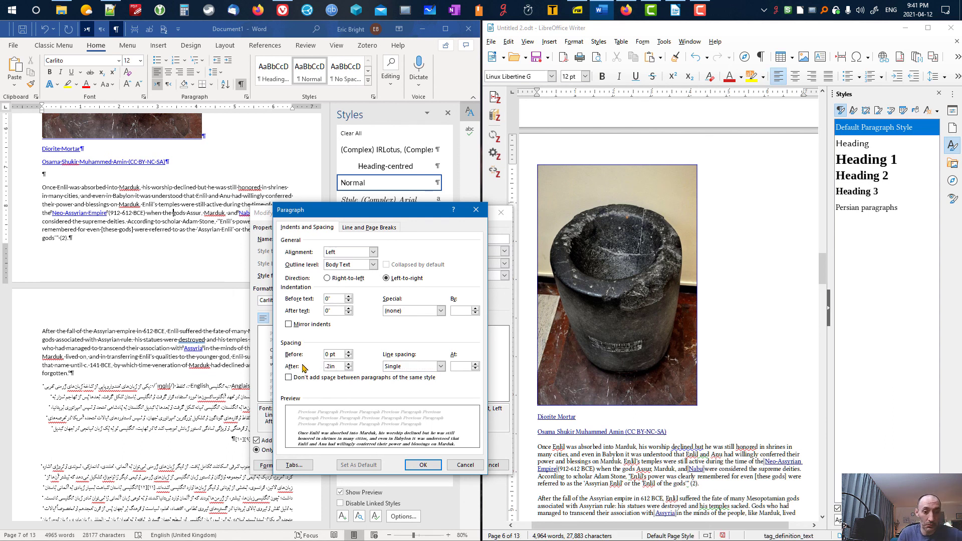
{"action": "left_click", "coordinate": [418, 467]}
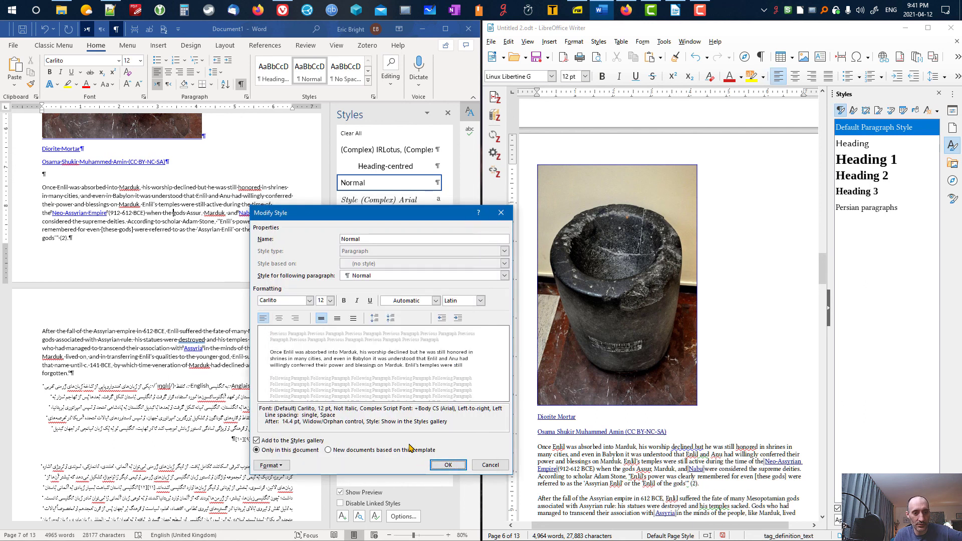
{"action": "left_click", "coordinate": [270, 465]}
{"action": "left_click", "coordinate": [250, 373]}
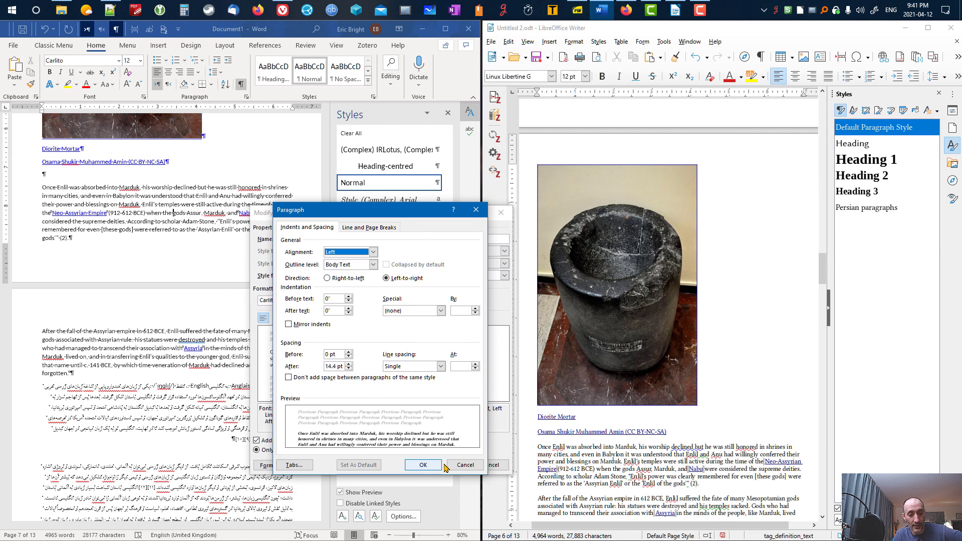
{"action": "left_click", "coordinate": [423, 465]}
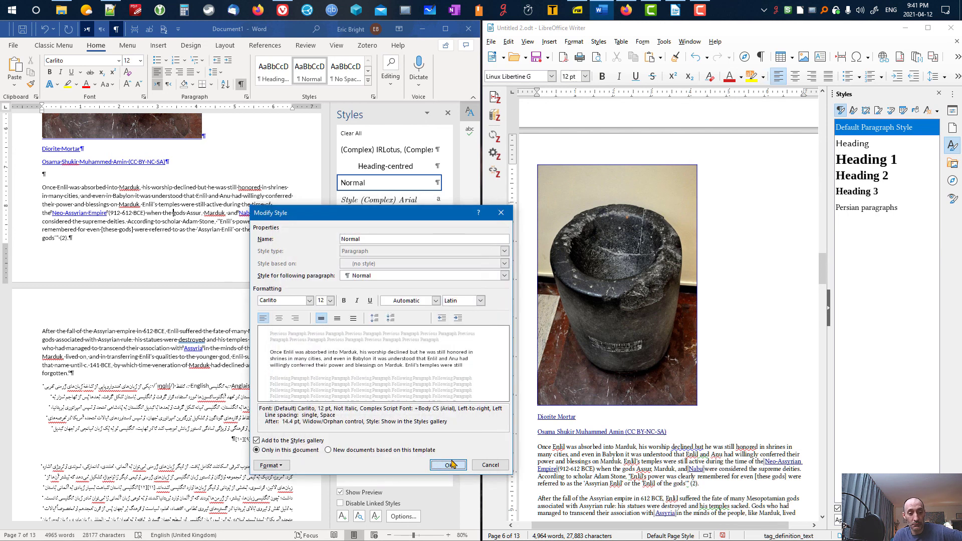
{"action": "left_click", "coordinate": [451, 463]}
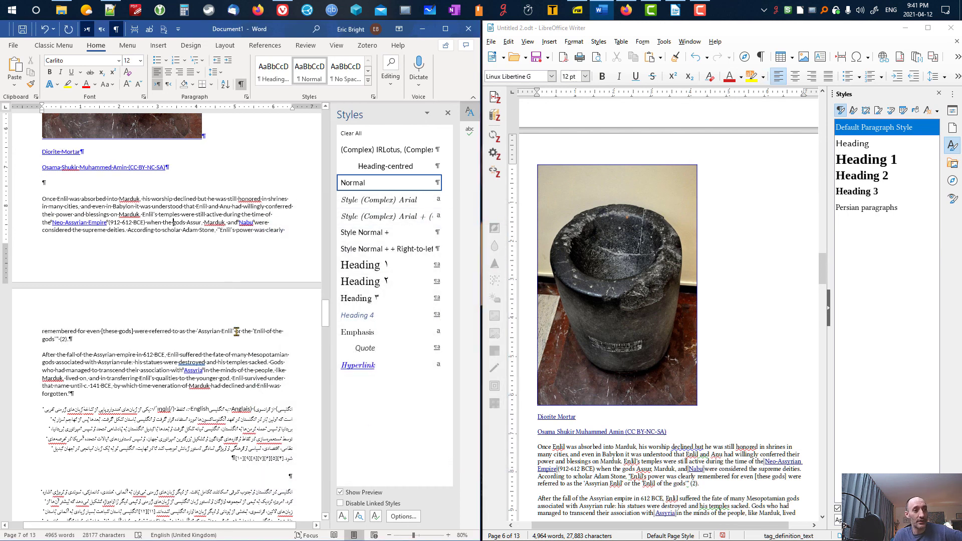
- Delete the empty paragraphs following the first two Persian paragraphs on page 8, undoing a misplaced deletion
{"action": "scroll", "coordinate": [232, 349], "scroll_direction": "up", "scroll_amount": 3}
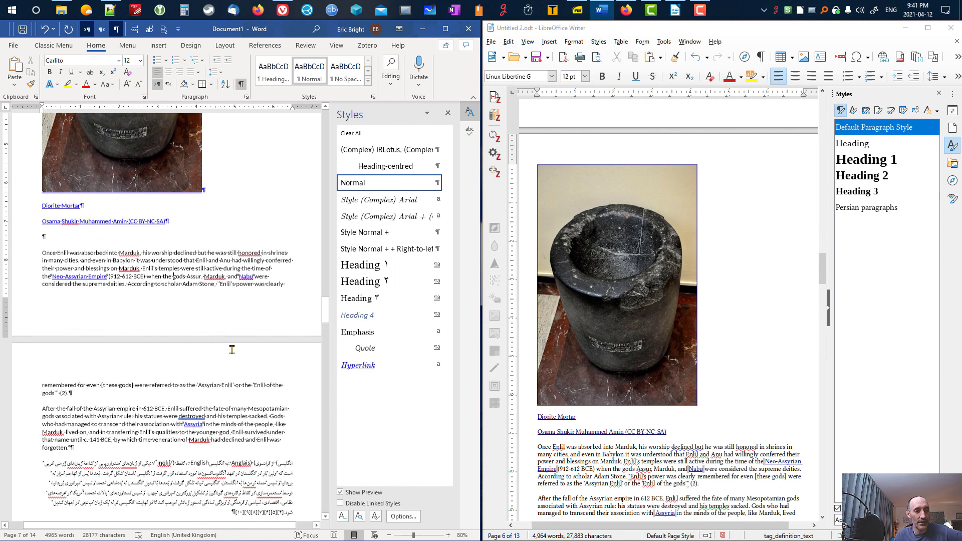
{"action": "scroll", "coordinate": [208, 321], "scroll_direction": "down", "scroll_amount": 7}
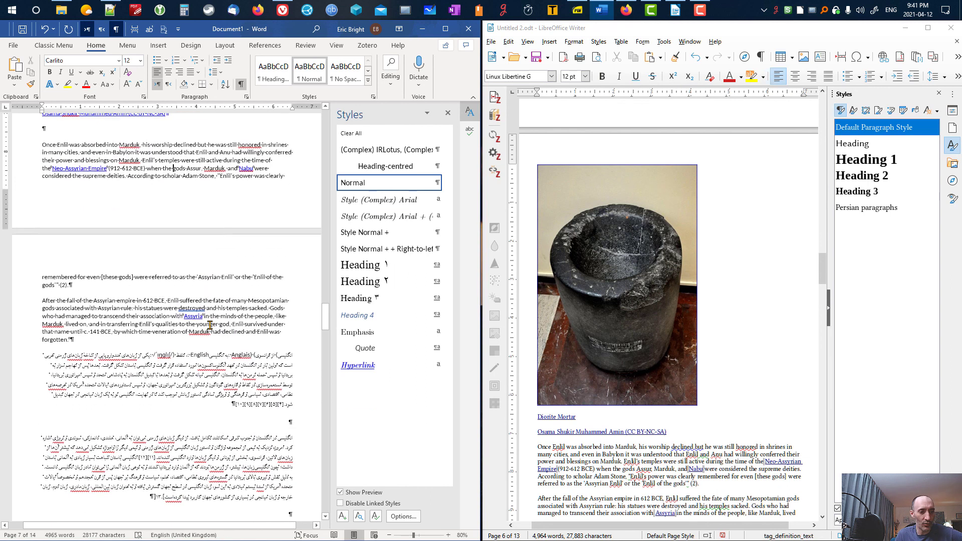
{"action": "left_click", "coordinate": [275, 366]}
{"action": "key", "text": "Delete"}
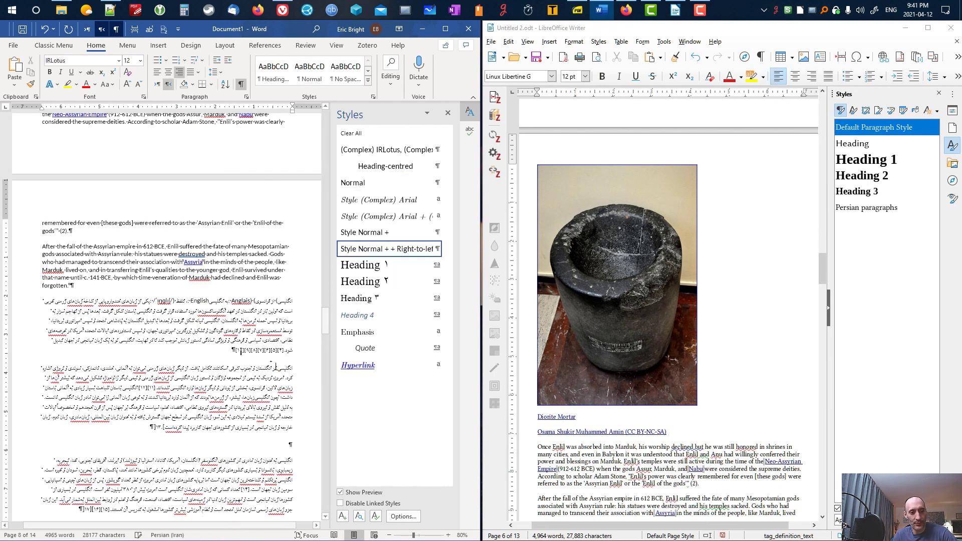
{"action": "left_click", "coordinate": [288, 437]}
{"action": "key", "text": "Delete"}
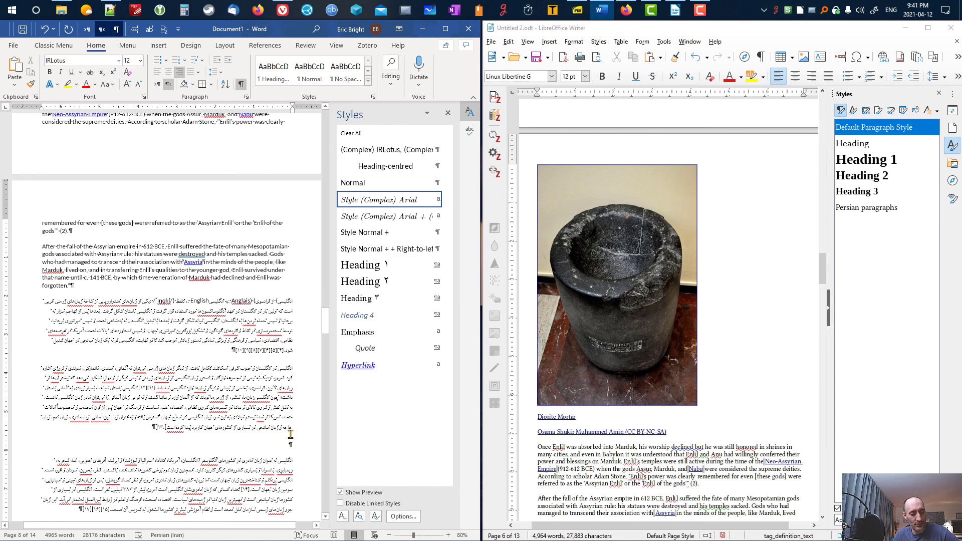
{"action": "key", "text": "ctrl+z"}
{"action": "left_click", "coordinate": [284, 442]}
{"action": "key", "text": "Delete"}
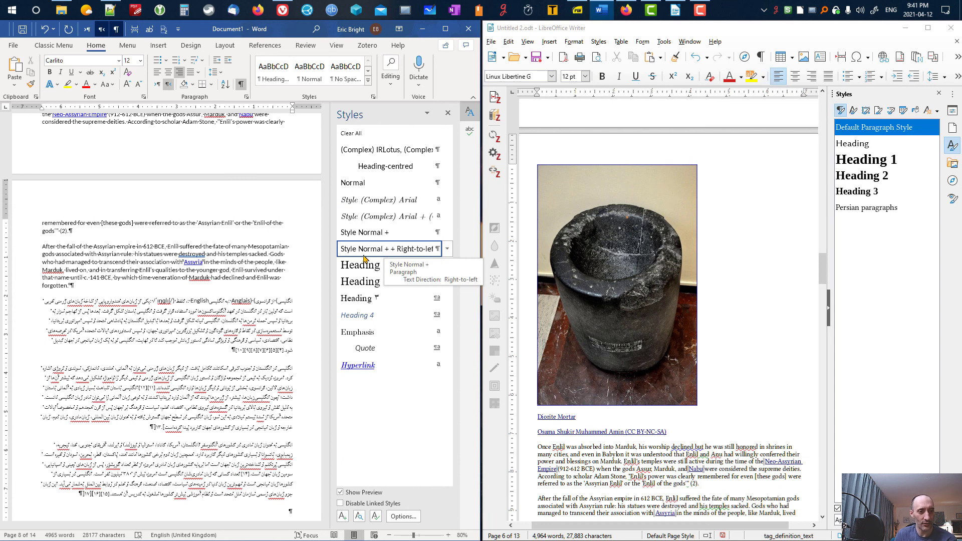
- Check which styles the English and Persian paragraphs on page 8 use
{"action": "left_click", "coordinate": [249, 260]}
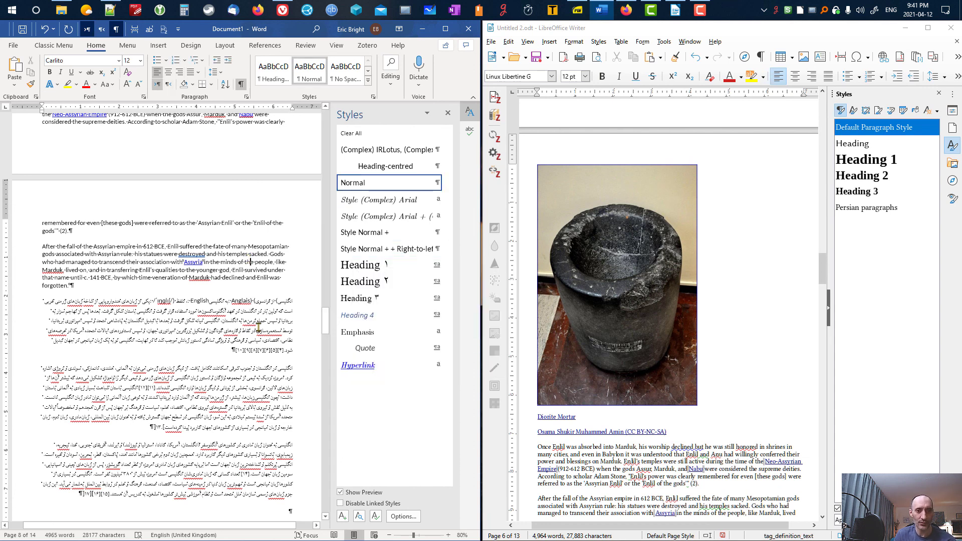
{"action": "left_click", "coordinate": [250, 364]}
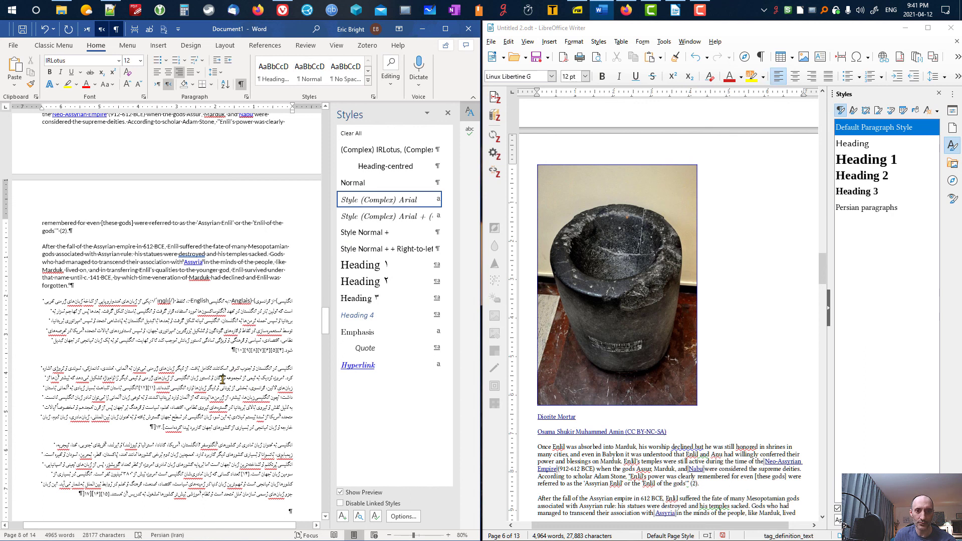
{"action": "left_click", "coordinate": [233, 248]}
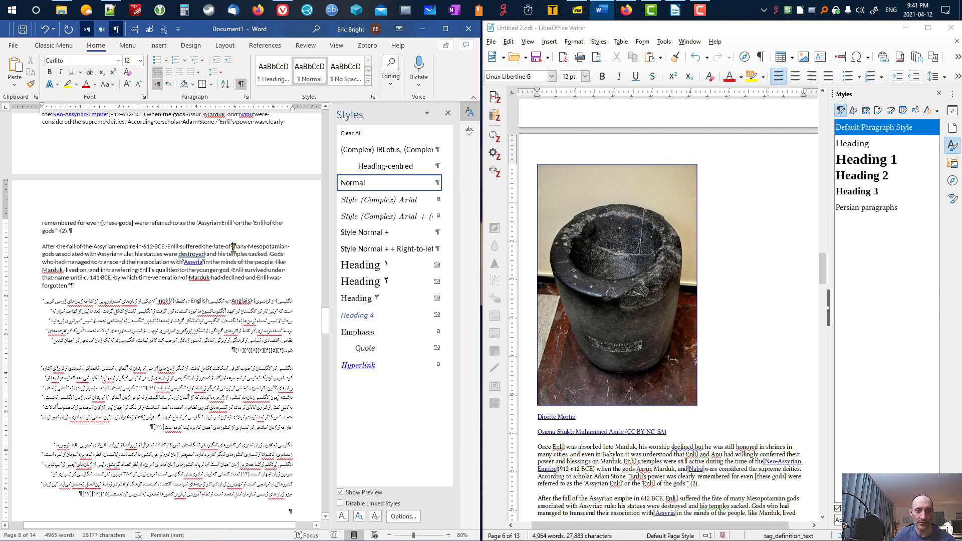
{"action": "left_click", "coordinate": [220, 371]}
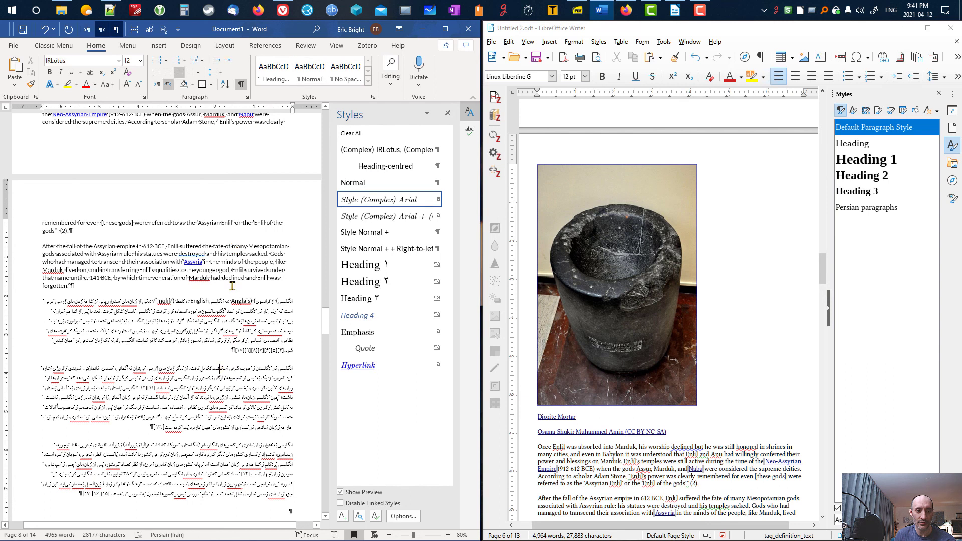
- Compare the style of the last English paragraph on page 8 with that of the first Persian paragraph, both at the cursor and fully selected
{"action": "left_click", "coordinate": [232, 266]}
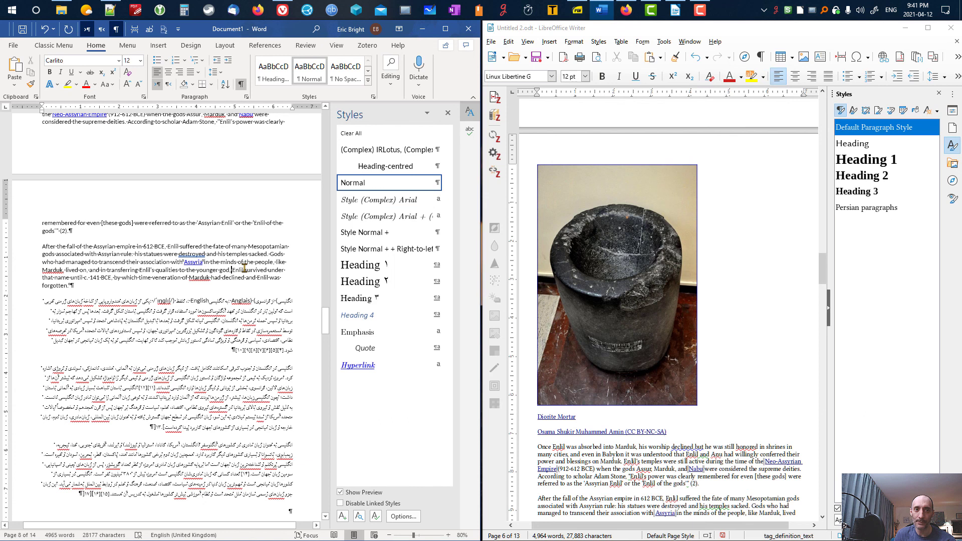
{"action": "mouse_move", "coordinate": [401, 189]}
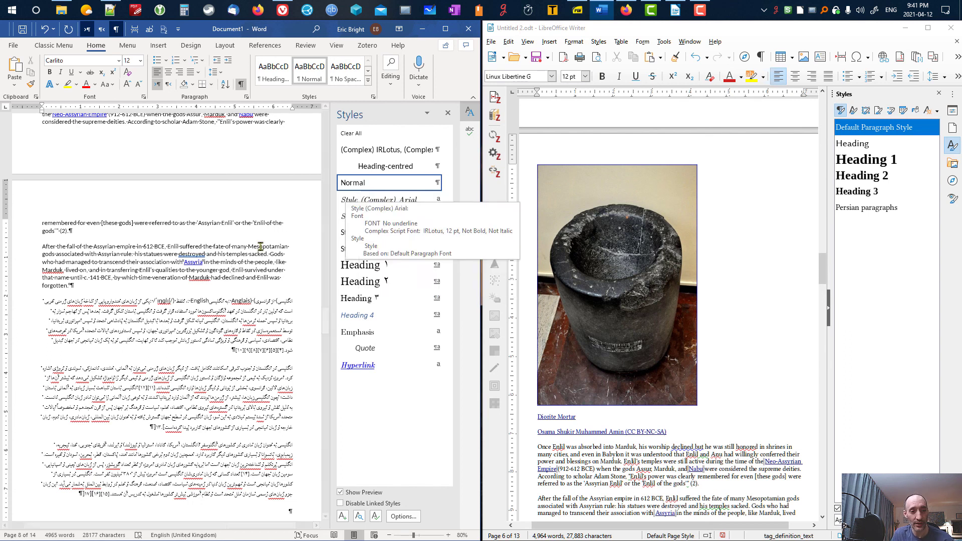
{"action": "left_click", "coordinate": [196, 332]}
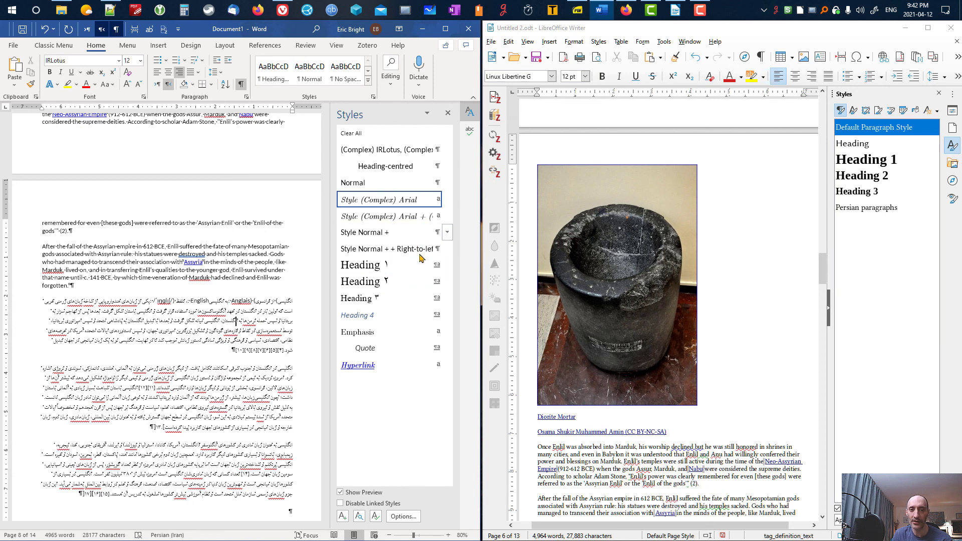
{"action": "triple_click", "coordinate": [226, 350]}
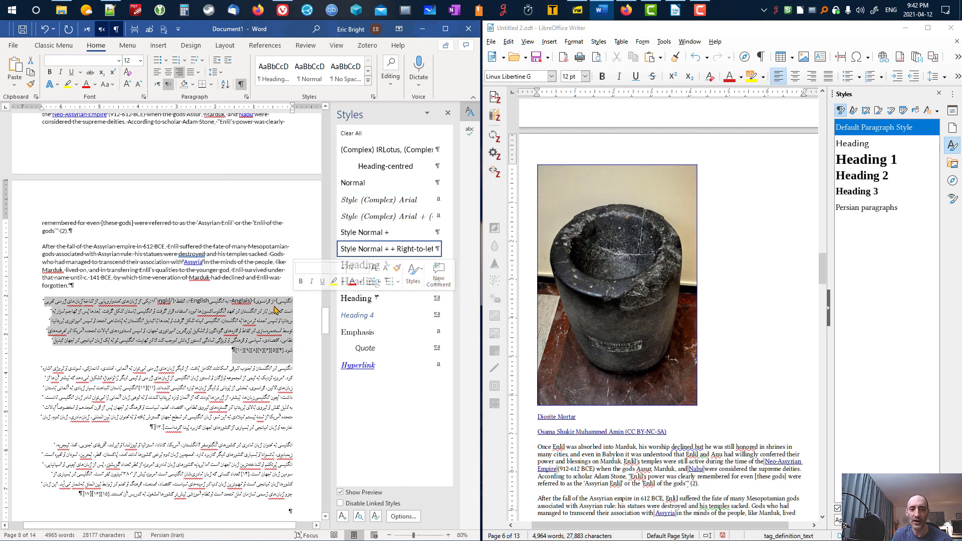
{"action": "left_click", "coordinate": [211, 343]}
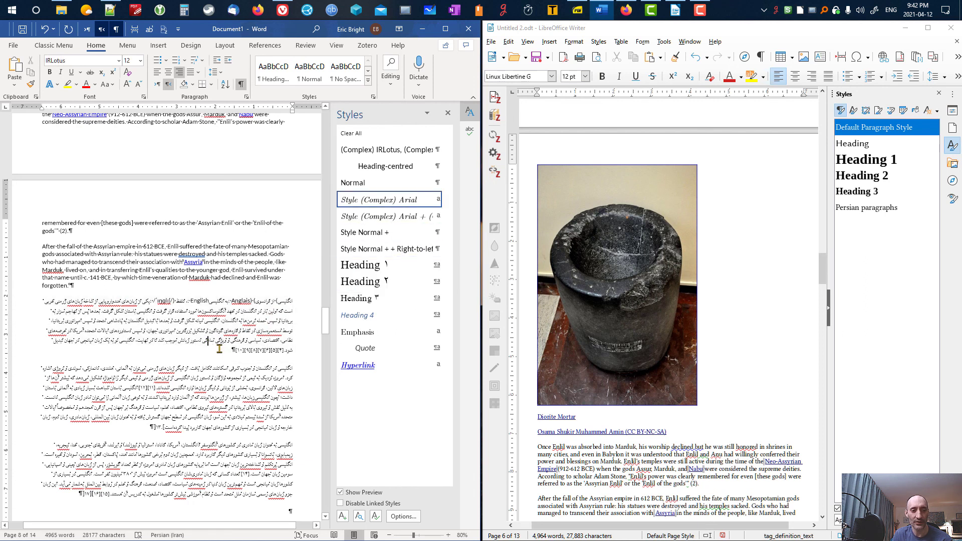
- Select the whole first Persian paragraph and inspect the font settings of its Style Normal + + Right-to-left paragraph style
{"action": "left_click_drag", "start_coordinate": [243, 346], "coordinate": [296, 301]}
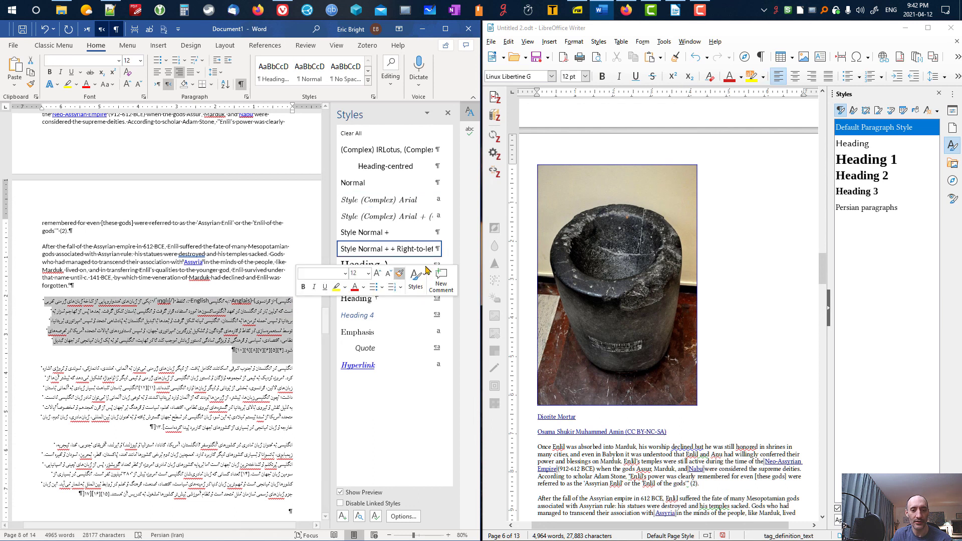
{"action": "left_click", "coordinate": [448, 249]}
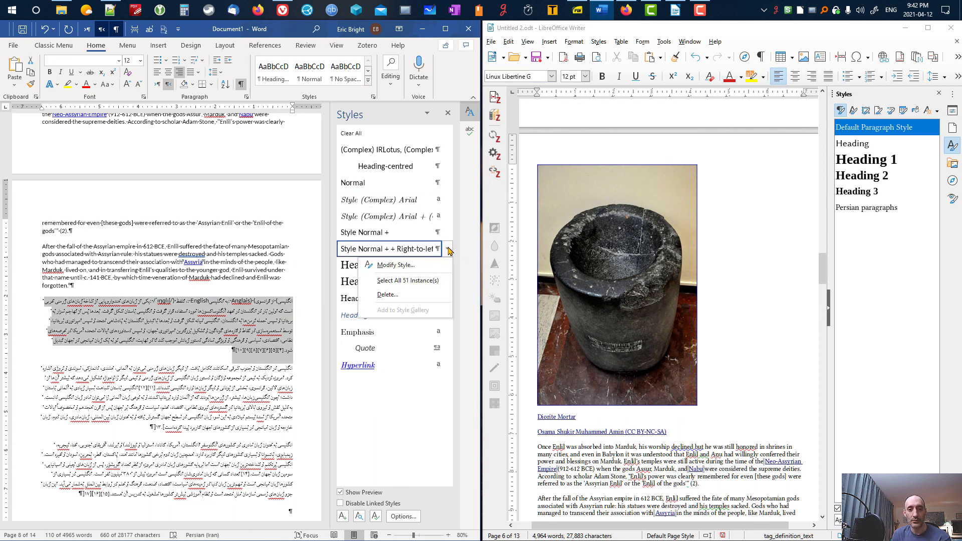
{"action": "left_click", "coordinate": [412, 267]}
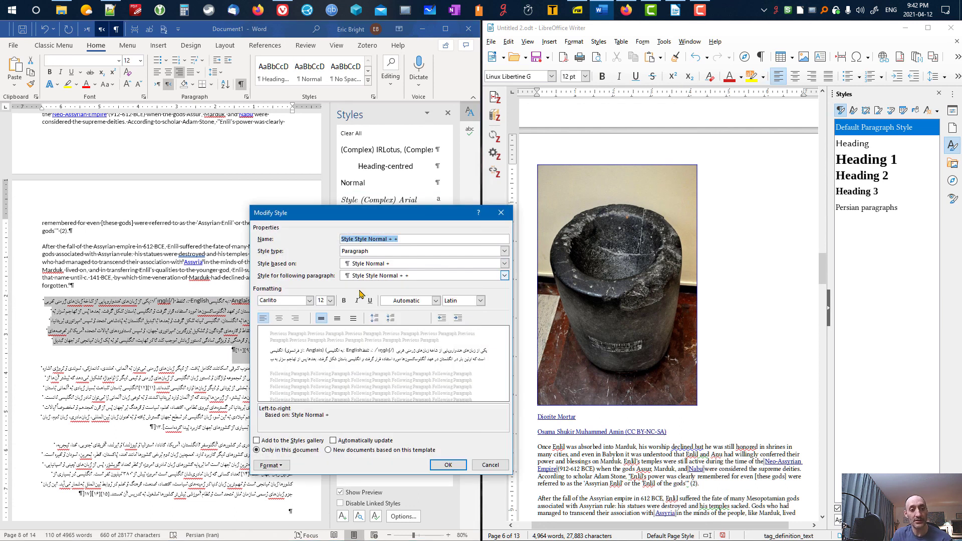
{"action": "left_click", "coordinate": [281, 466]}
{"action": "left_click", "coordinate": [254, 364]}
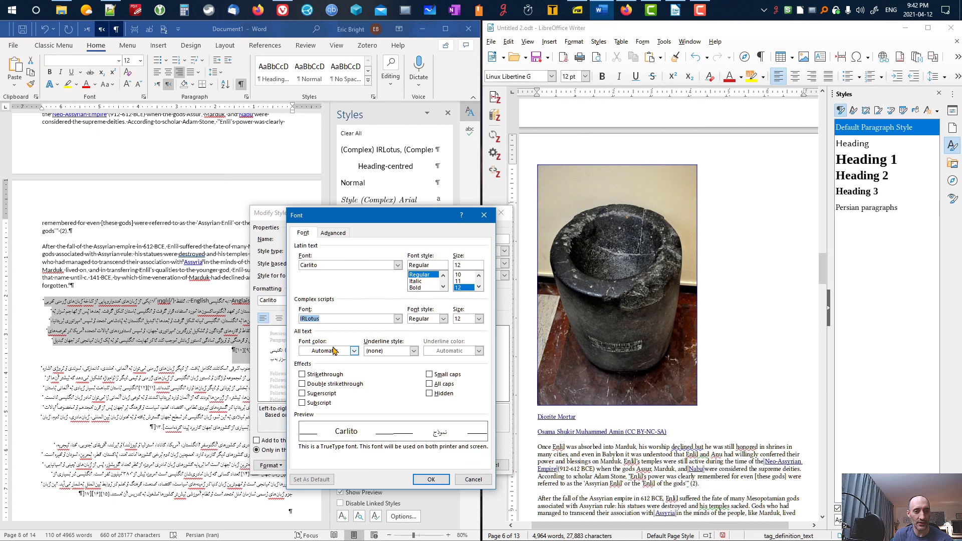
{"action": "left_click", "coordinate": [473, 479]}
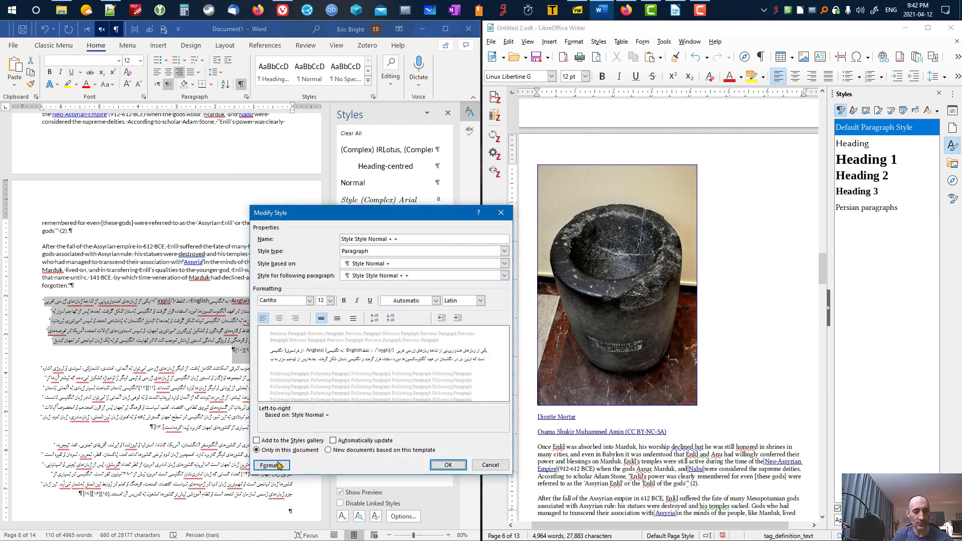
- Review the Persian paragraph style's indents and spacing settings, and leave the style unchanged
{"action": "left_click", "coordinate": [279, 465]}
{"action": "left_click", "coordinate": [248, 378]}
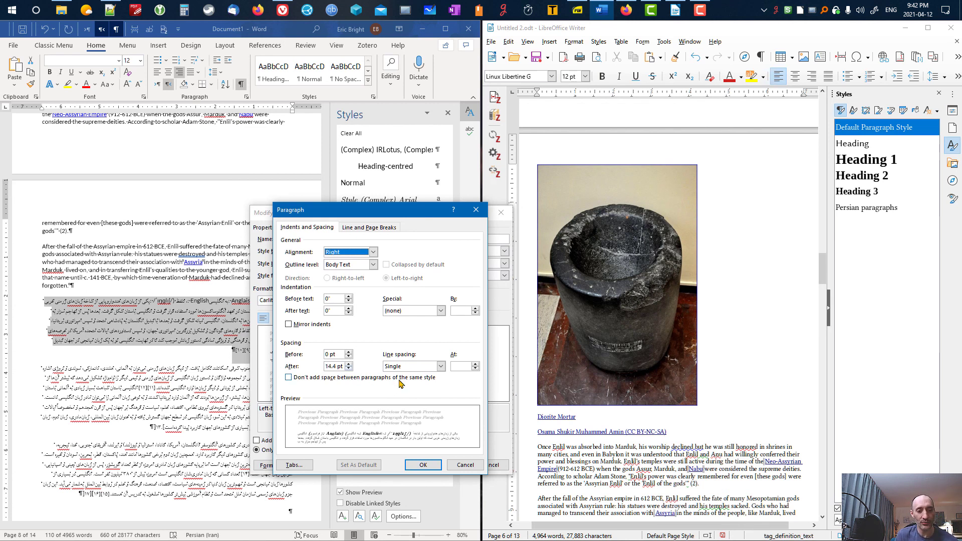
{"action": "left_click", "coordinate": [466, 466]}
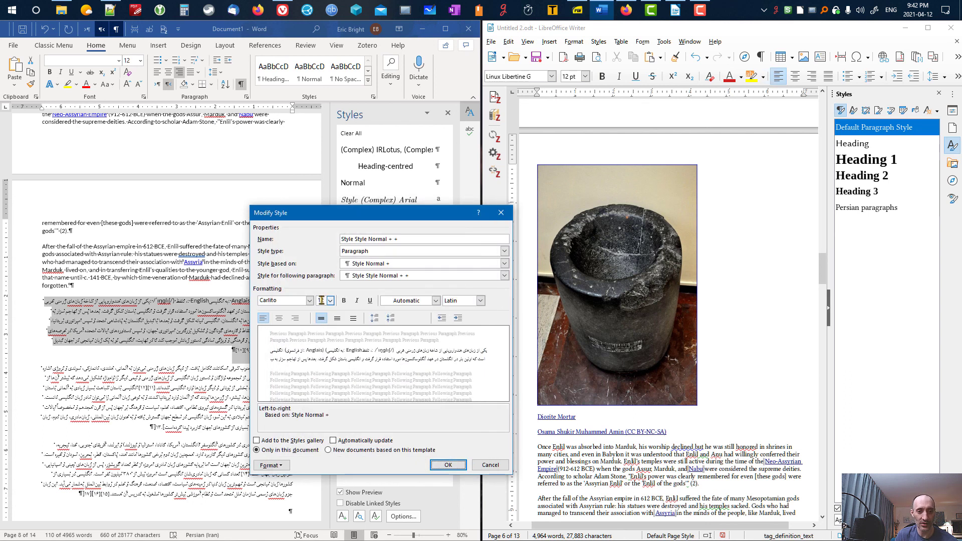
{"action": "left_click", "coordinate": [491, 464]}
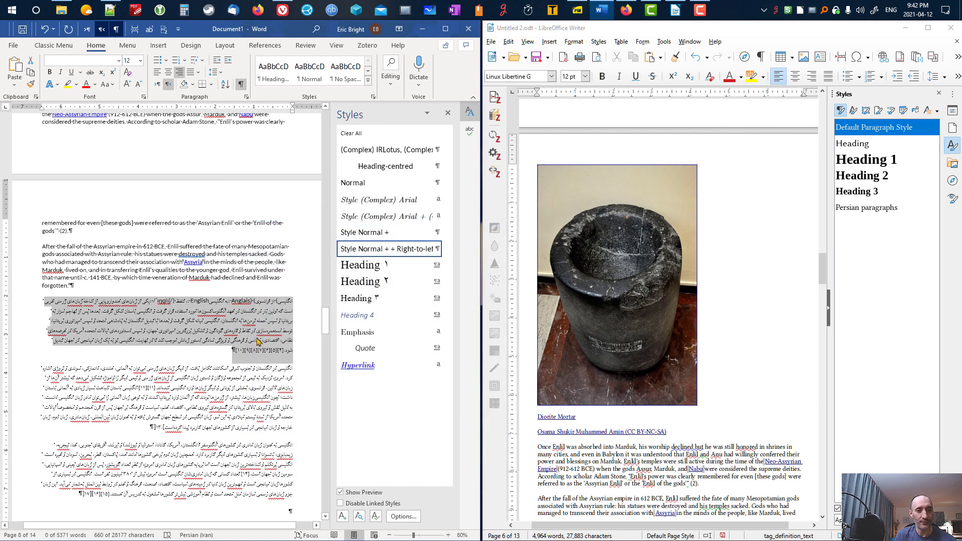
- Select each of the three Persian paragraphs on page 8 as a whole to check which paragraph style it uses
{"action": "left_click", "coordinate": [258, 342]}
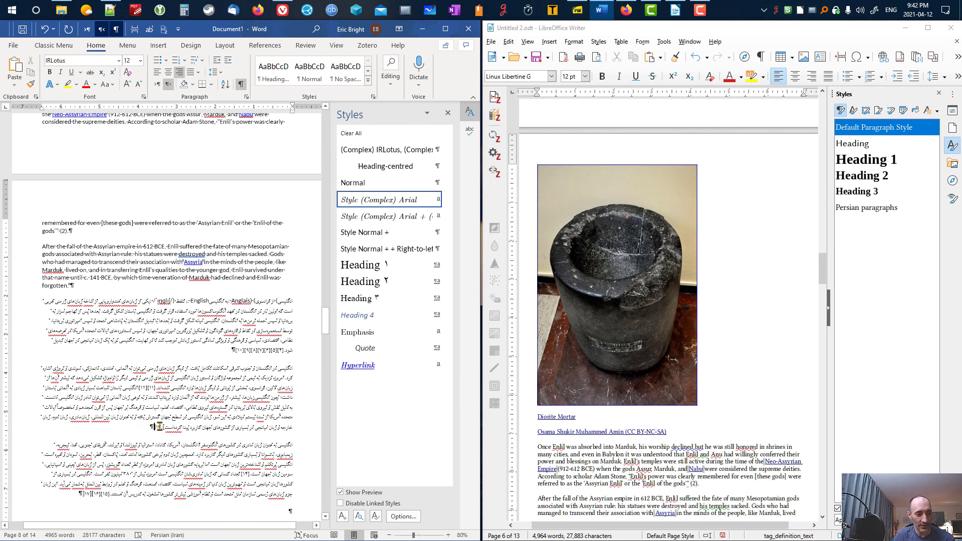
{"action": "left_click_drag", "start_coordinate": [159, 426], "coordinate": [305, 373]}
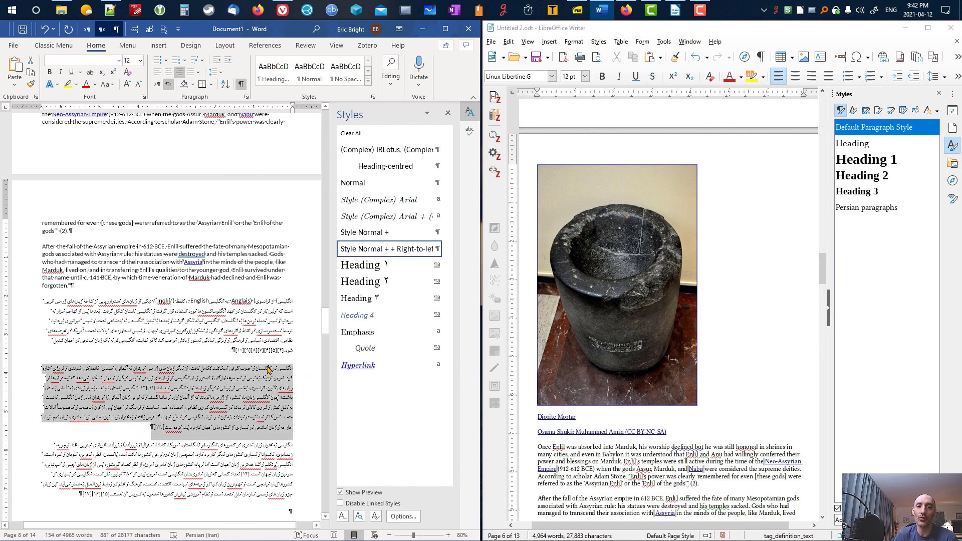
{"action": "triple_click", "coordinate": [191, 326]}
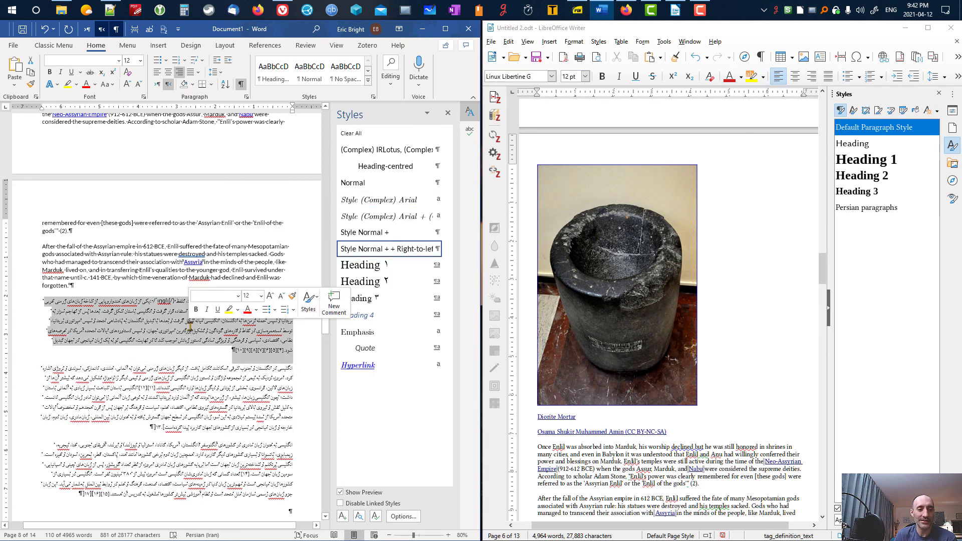
{"action": "triple_click", "coordinate": [176, 458]}
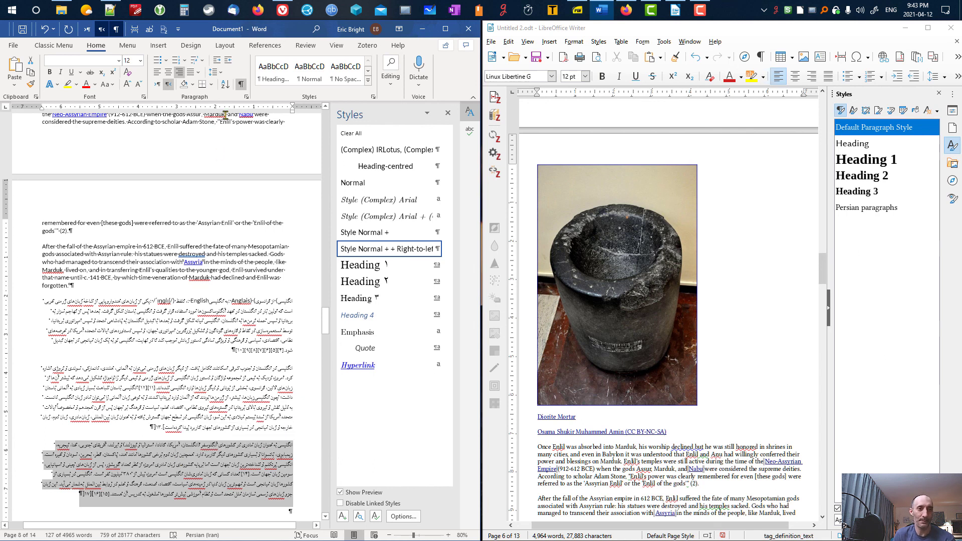
- Hide the formatting marks and delete the two empty lines after the third Persian paragraph on page 8
{"action": "left_click", "coordinate": [241, 84]}
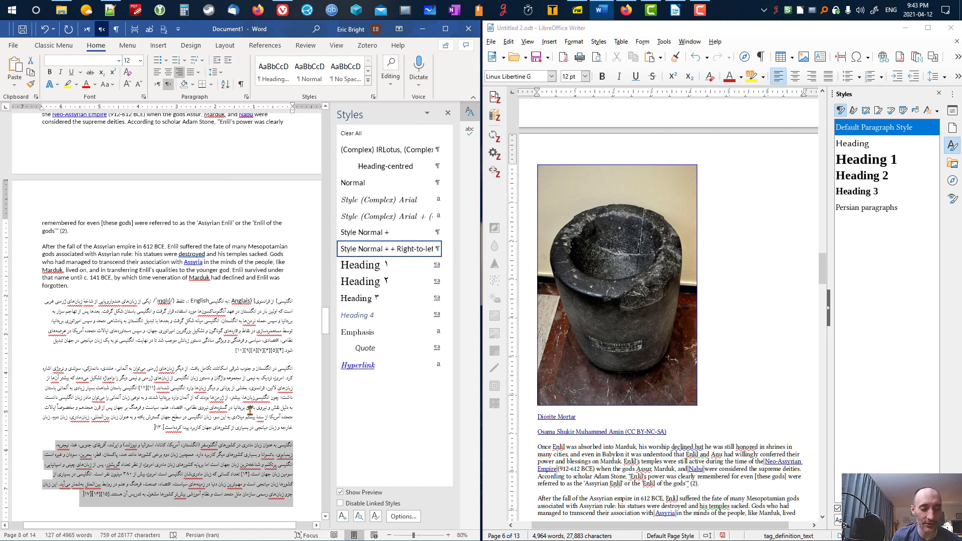
{"action": "scroll", "coordinate": [250, 411], "scroll_direction": "down", "scroll_amount": 10}
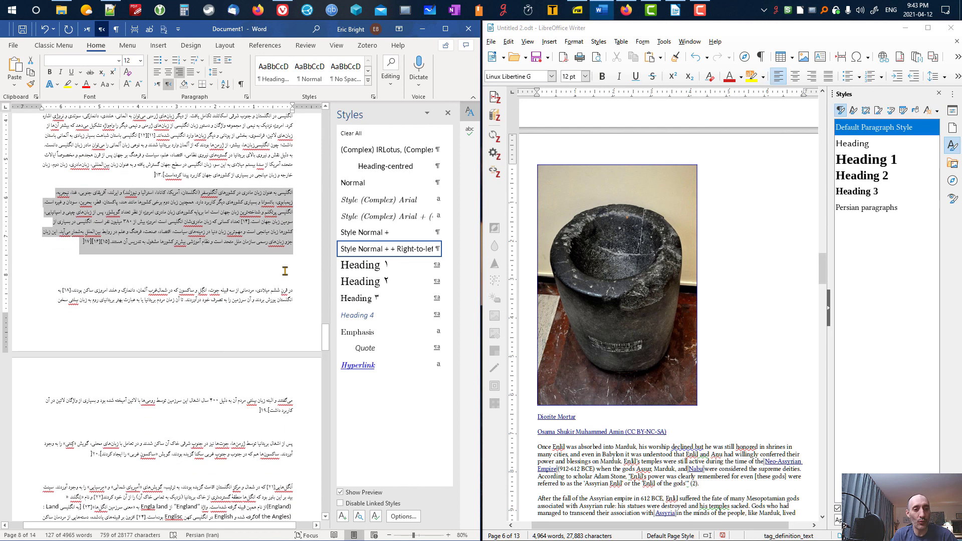
{"action": "left_click", "coordinate": [285, 271]}
{"action": "key", "text": "BackSpace"}
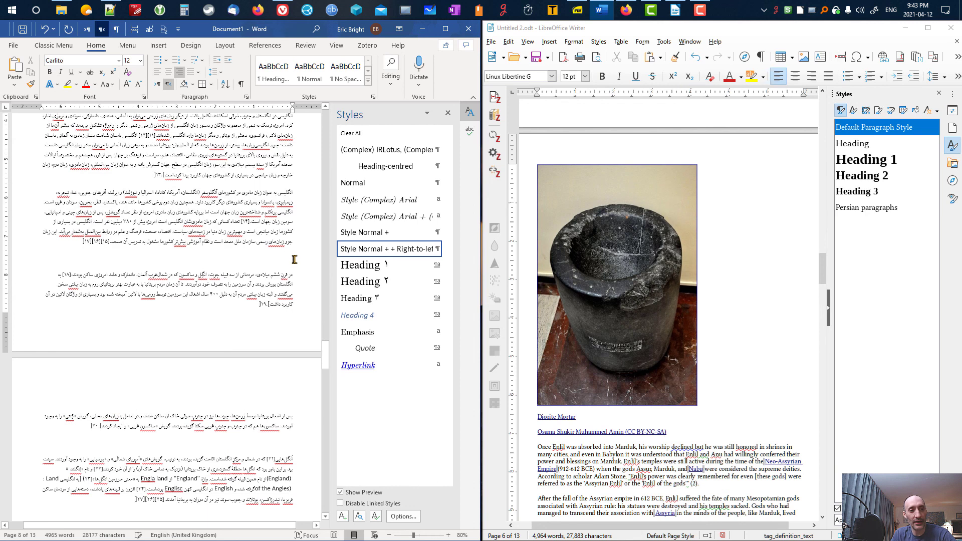
{"action": "key", "text": "BackSpace"}
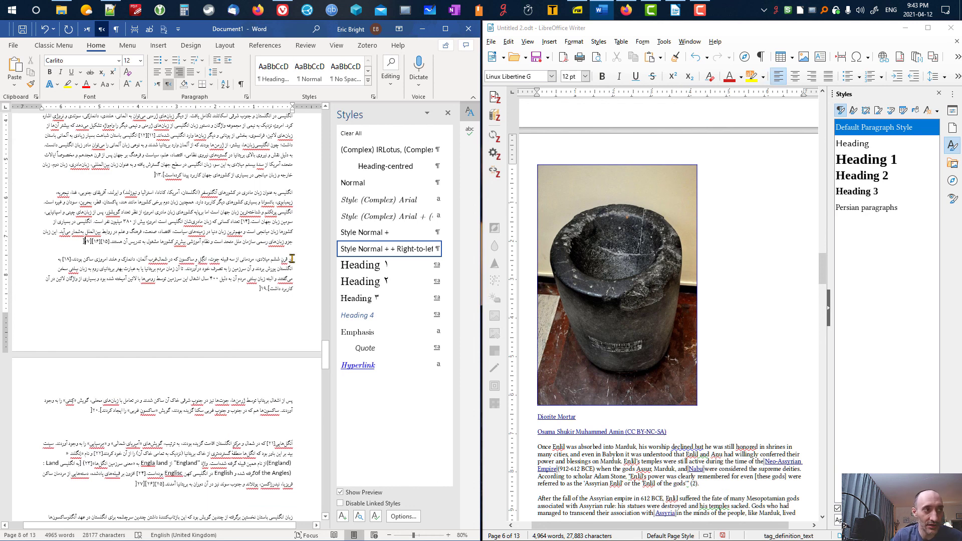
{"action": "scroll", "coordinate": [269, 245], "scroll_direction": "up", "scroll_amount": 2}
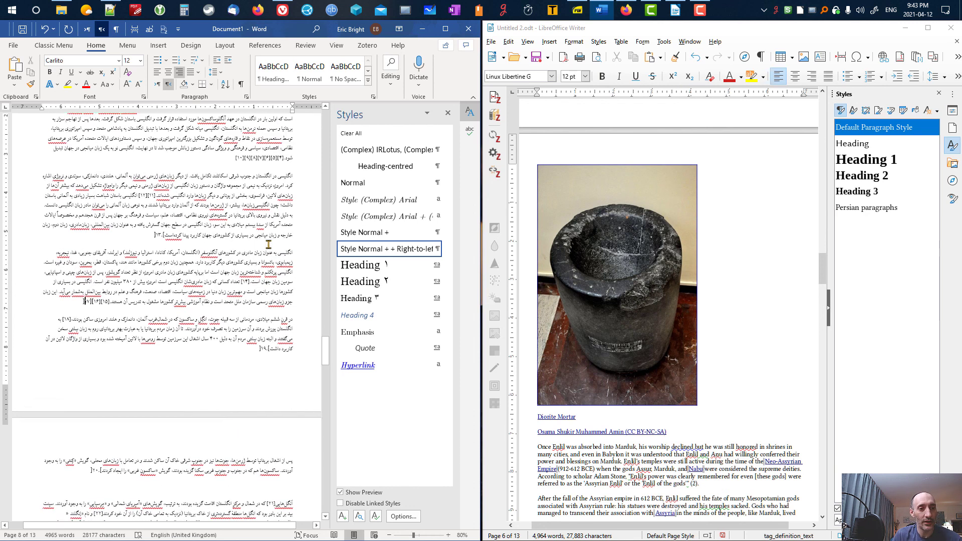
{"action": "left_click", "coordinate": [235, 204]}
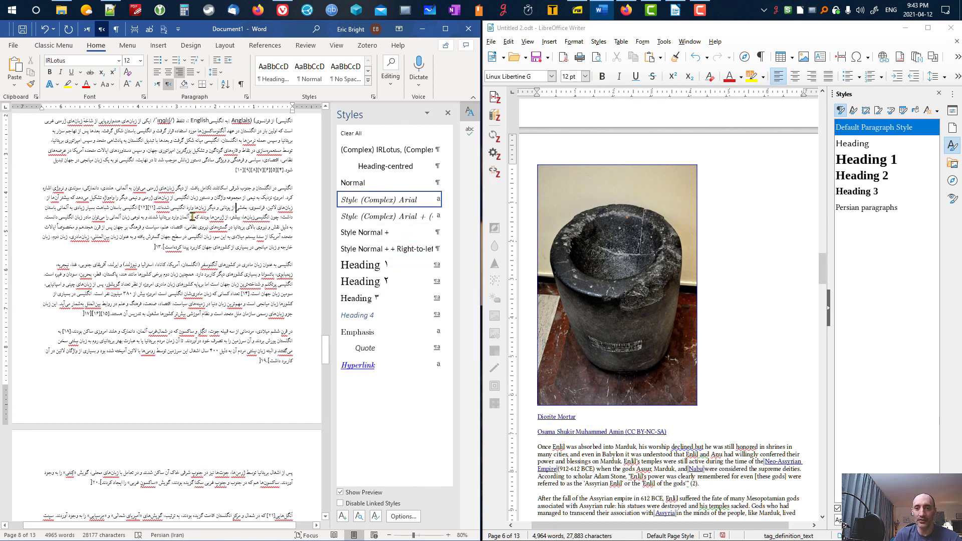
- Switch to LibreOffice Writer and check which paragraph styles the English text and the first two Persian paragraphs use
{"action": "left_click", "coordinate": [647, 457]}
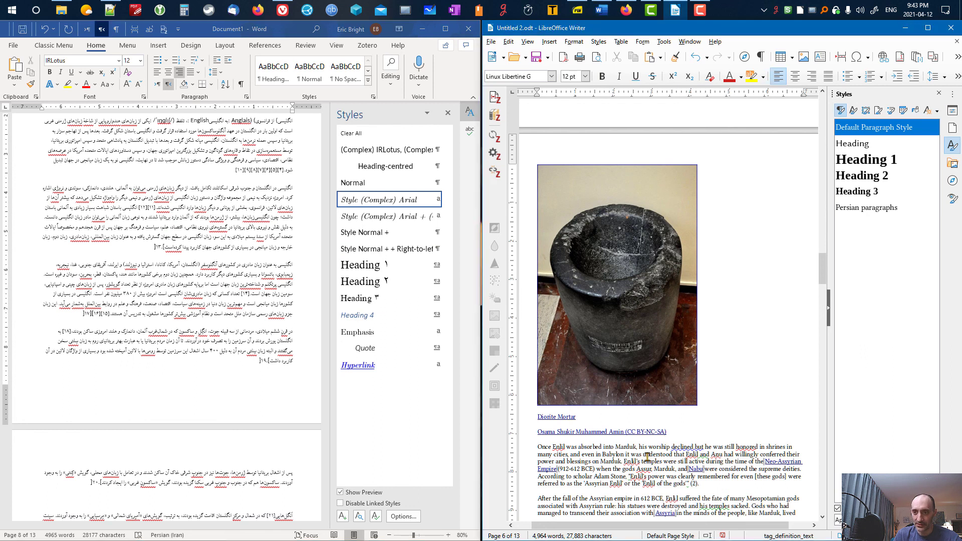
{"action": "scroll", "coordinate": [647, 456], "scroll_direction": "down", "scroll_amount": 10}
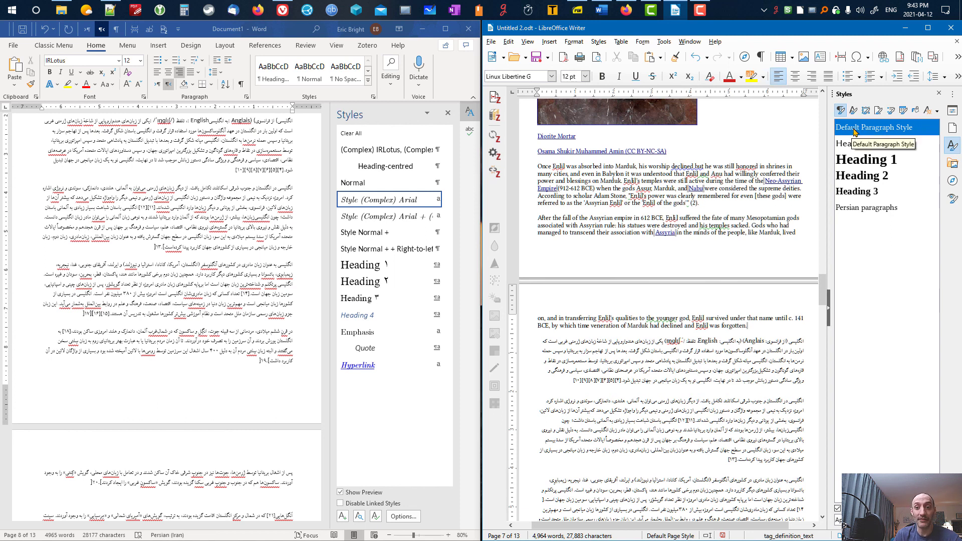
{"action": "left_click", "coordinate": [666, 362]}
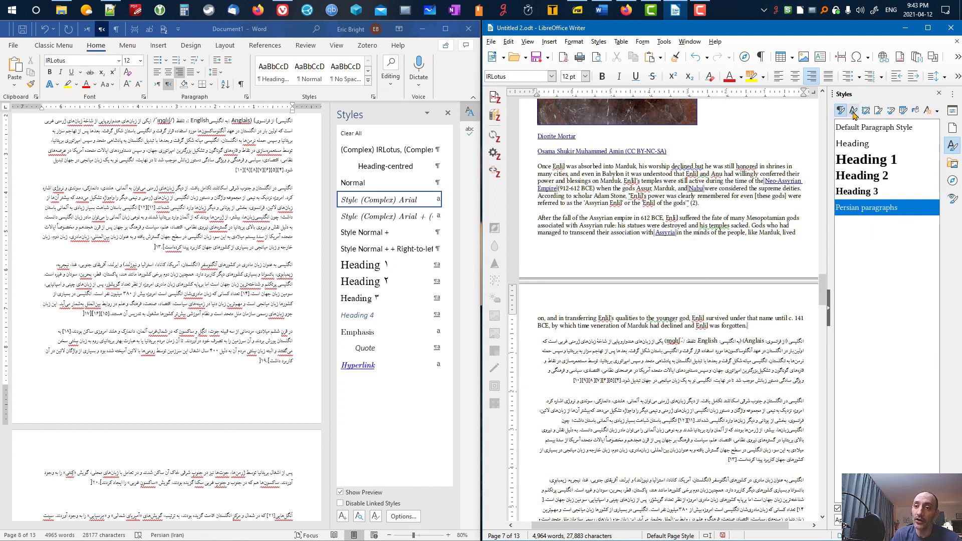
{"action": "key", "text": "ctrl+alt+g"}
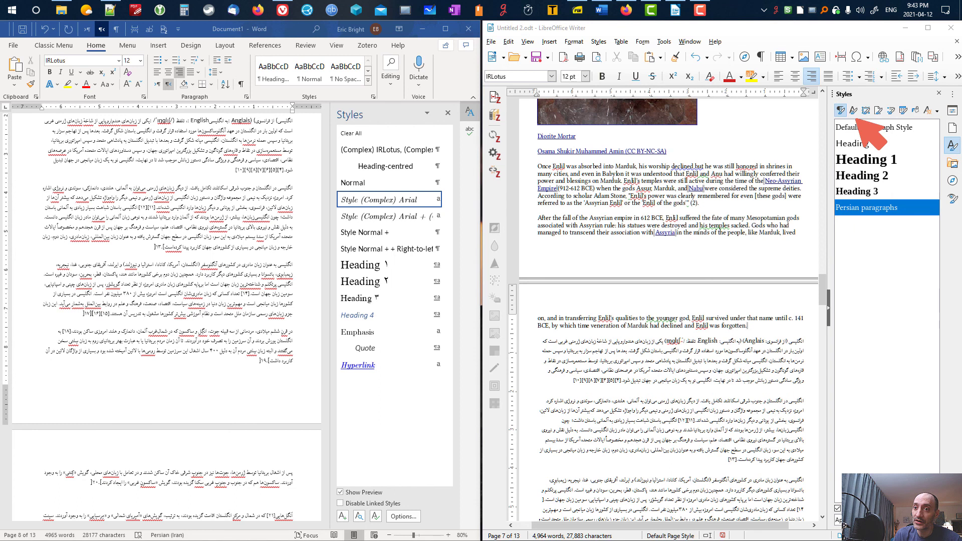
{"action": "left_click_drag", "start_coordinate": [854, 136], "coordinate": [854, 114]}
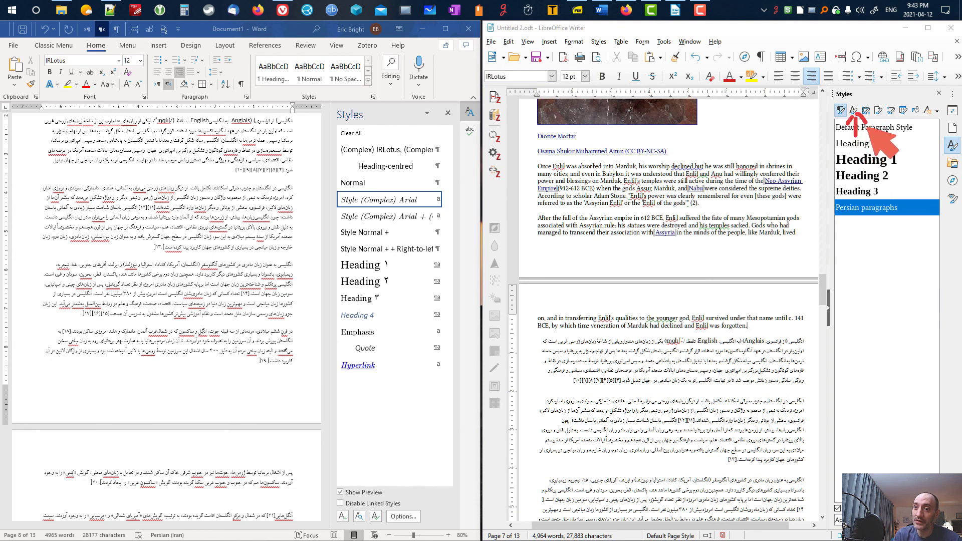
{"action": "key", "text": "Escape"}
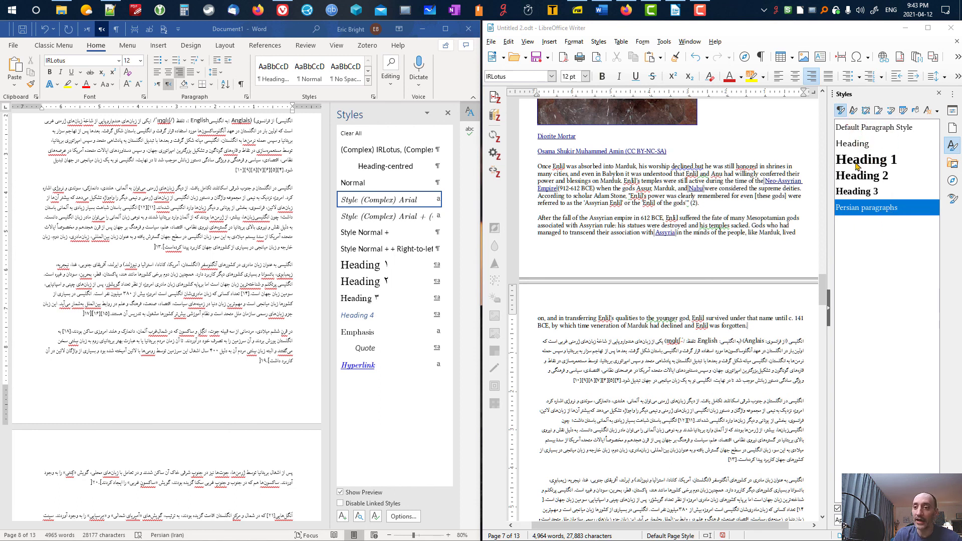
- List the character styles, check those used by the English and Persian text, and return to the paragraph styles list
{"action": "left_click", "coordinate": [853, 110]}
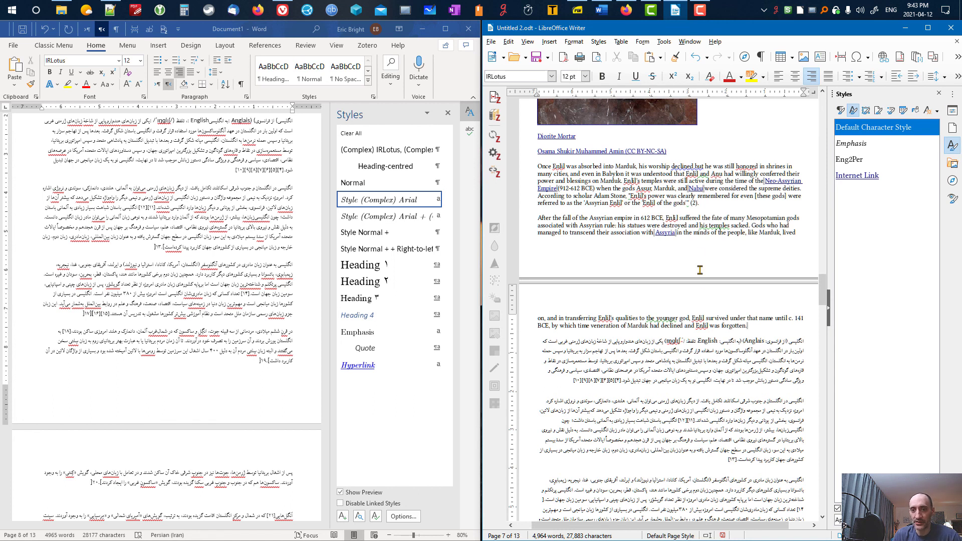
{"action": "left_click", "coordinate": [645, 172]}
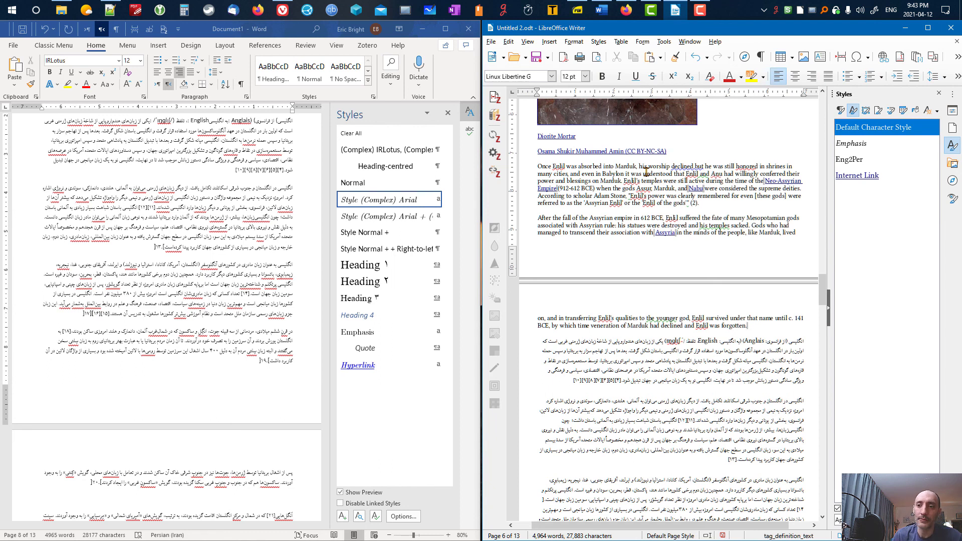
{"action": "left_click", "coordinate": [643, 359]}
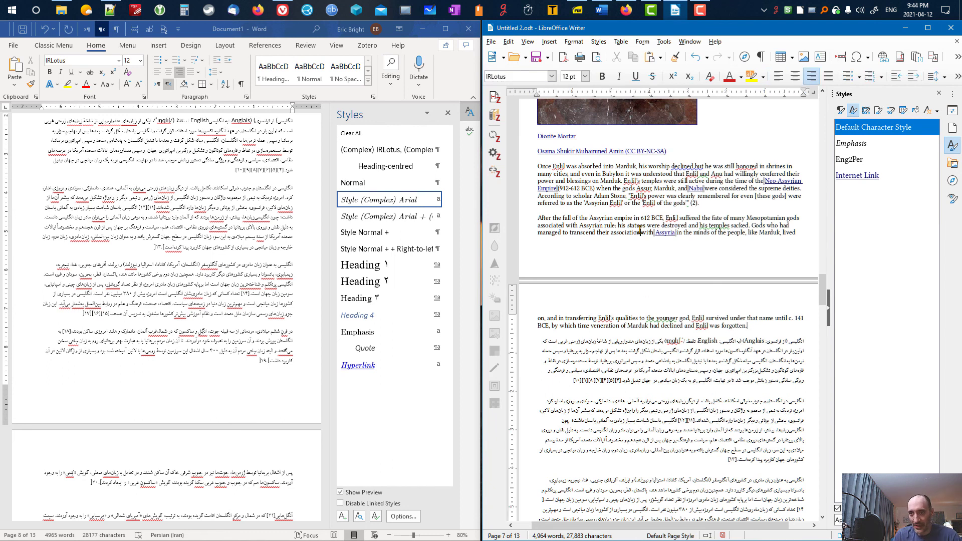
{"action": "left_click", "coordinate": [643, 189]}
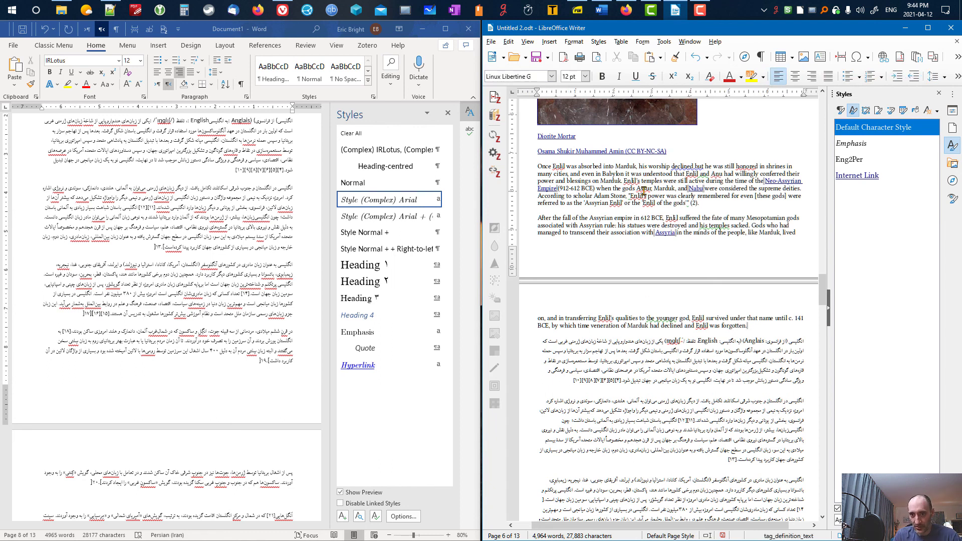
{"action": "left_click", "coordinate": [841, 114]}
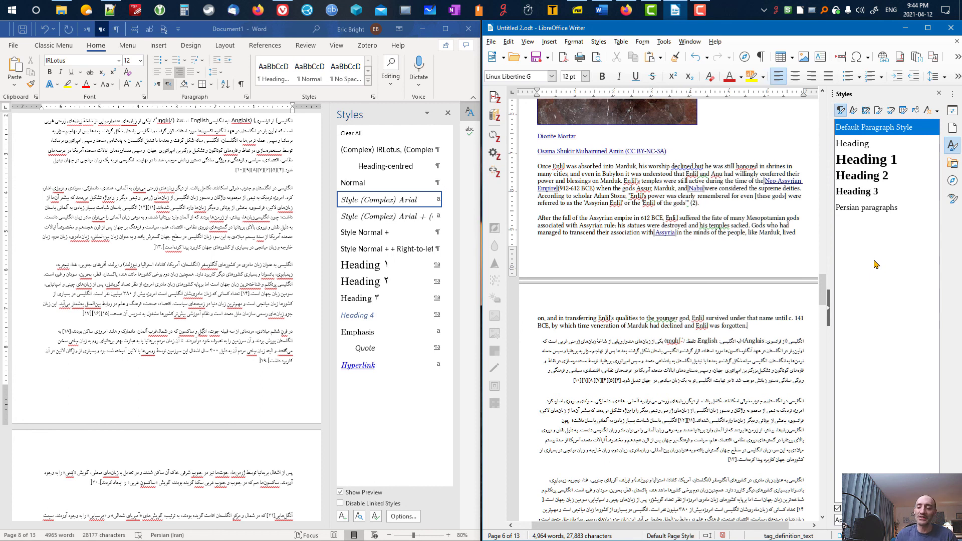
- Switch back to Word and compare the spacing of its English and Persian paragraphs with the same text in the Writer document
{"action": "left_click", "coordinate": [197, 32]}
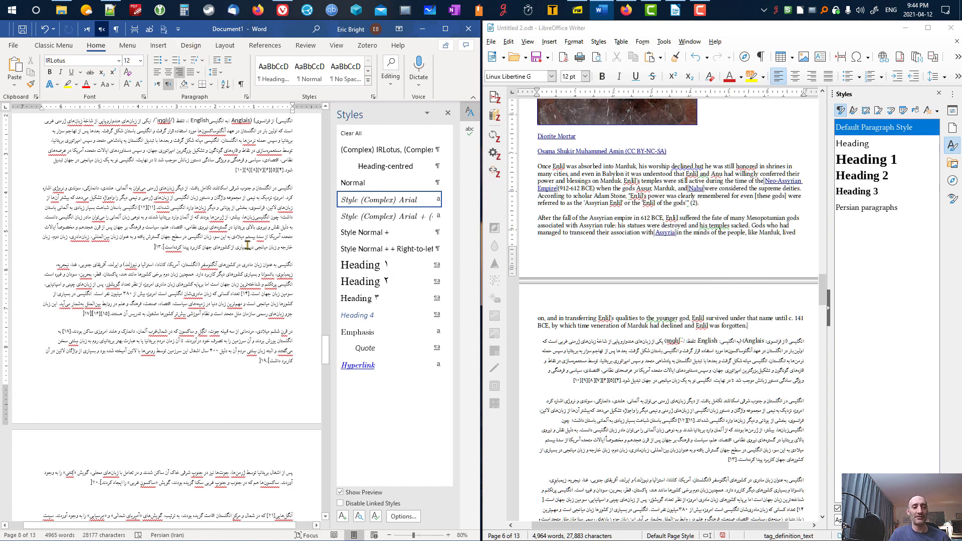
{"action": "scroll", "coordinate": [253, 253], "scroll_direction": "up", "scroll_amount": 1}
{"action": "scroll", "coordinate": [252, 253], "scroll_direction": "up", "scroll_amount": 3}
{"action": "scroll", "coordinate": [793, 337], "scroll_direction": "down", "scroll_amount": 5}
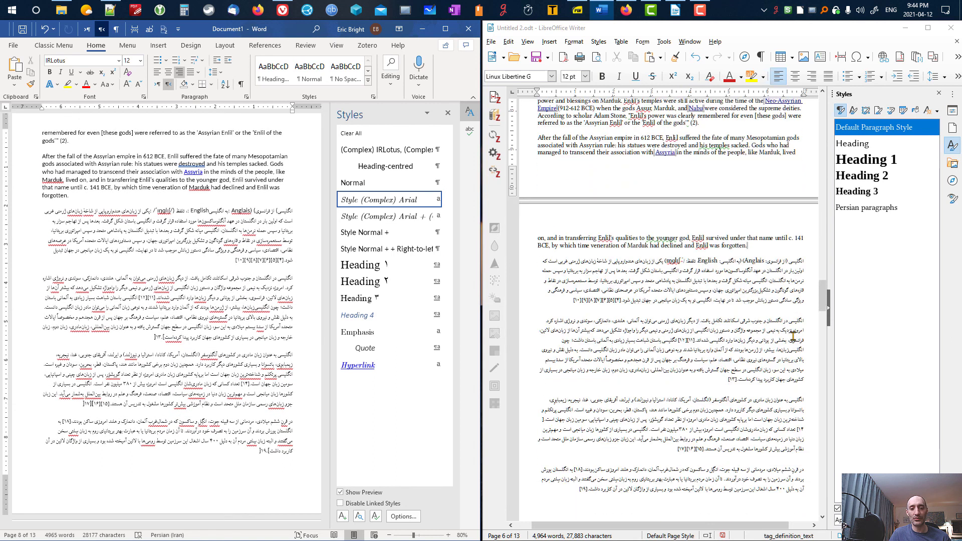